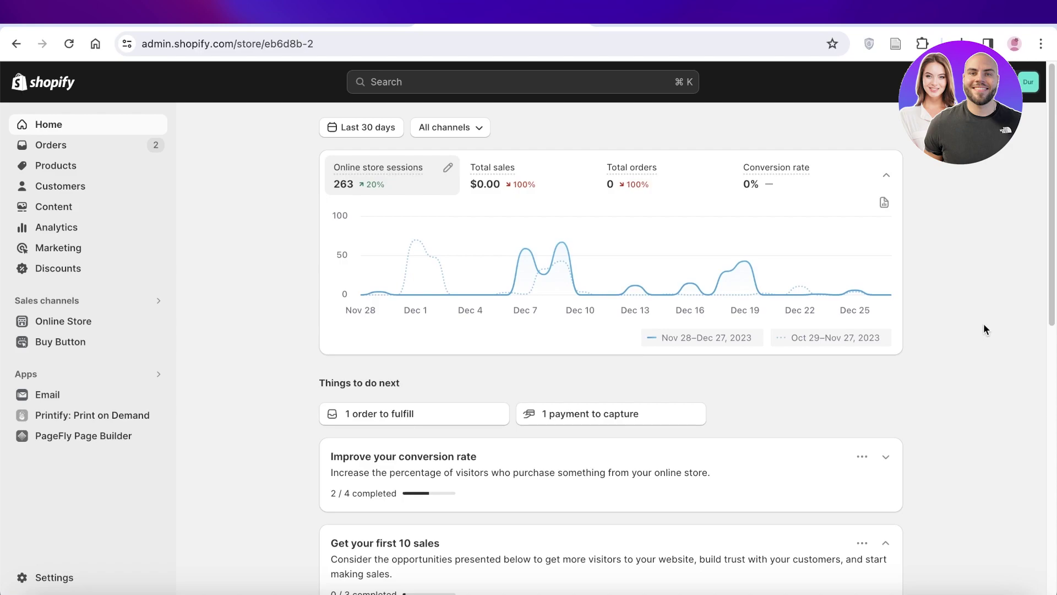
# Step: Remove the Dawn theme from the theme library
pyautogui.click(73, 323)
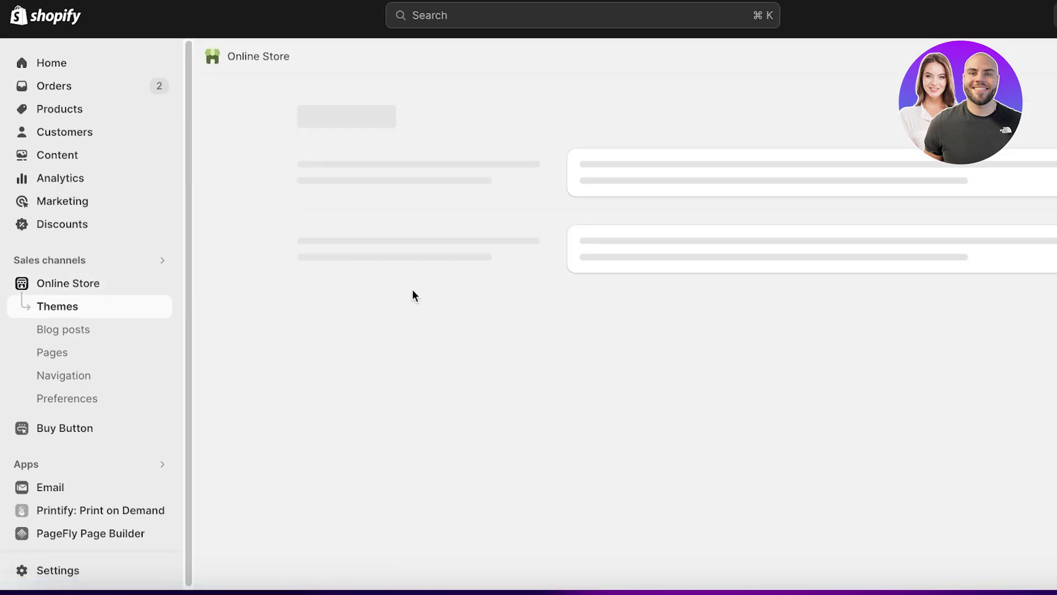
pyautogui.scroll(-5, 737, 268)
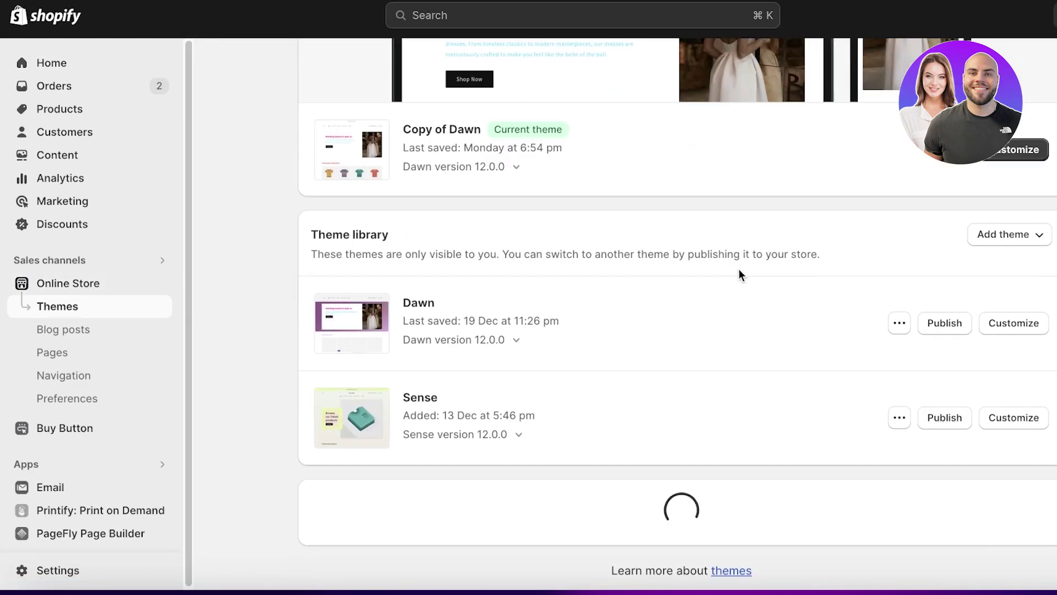
pyautogui.scroll(5, 738, 269)
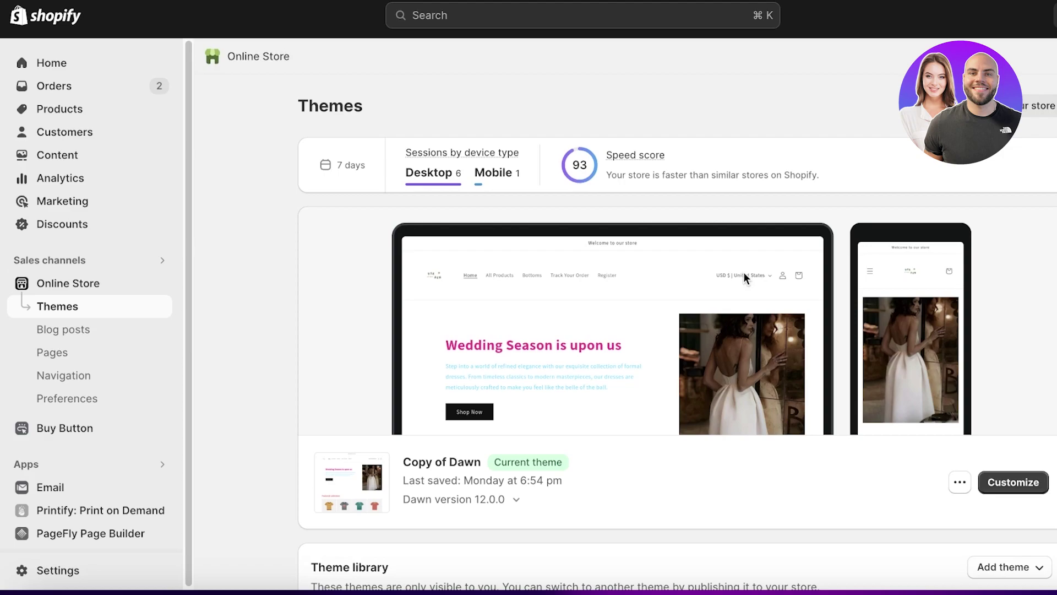
pyautogui.scroll(-3, 738, 275)
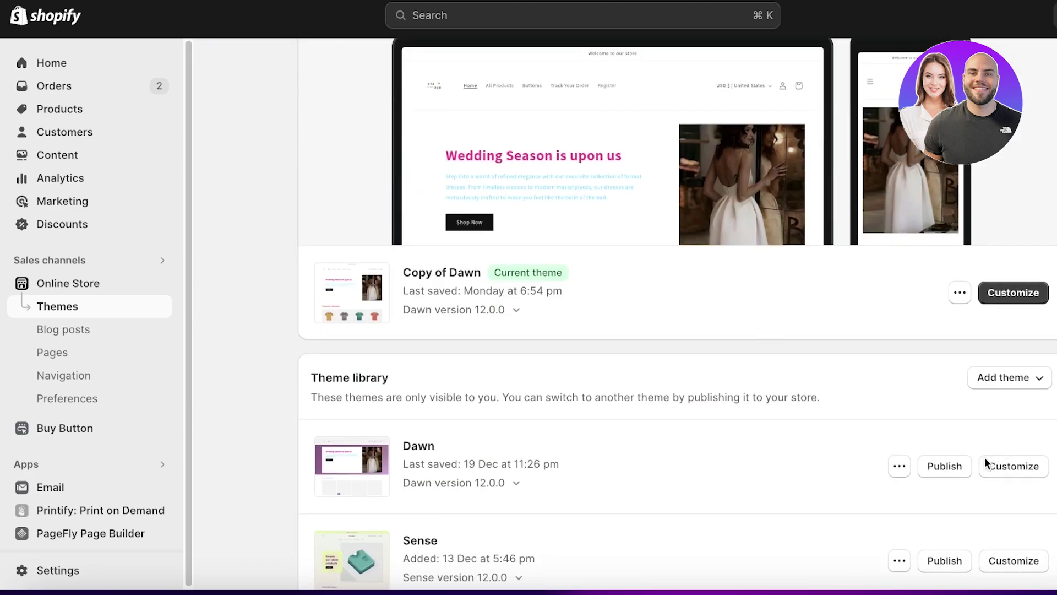
pyautogui.click(899, 466)
pyautogui.click(878, 435)
pyautogui.click(805, 344)
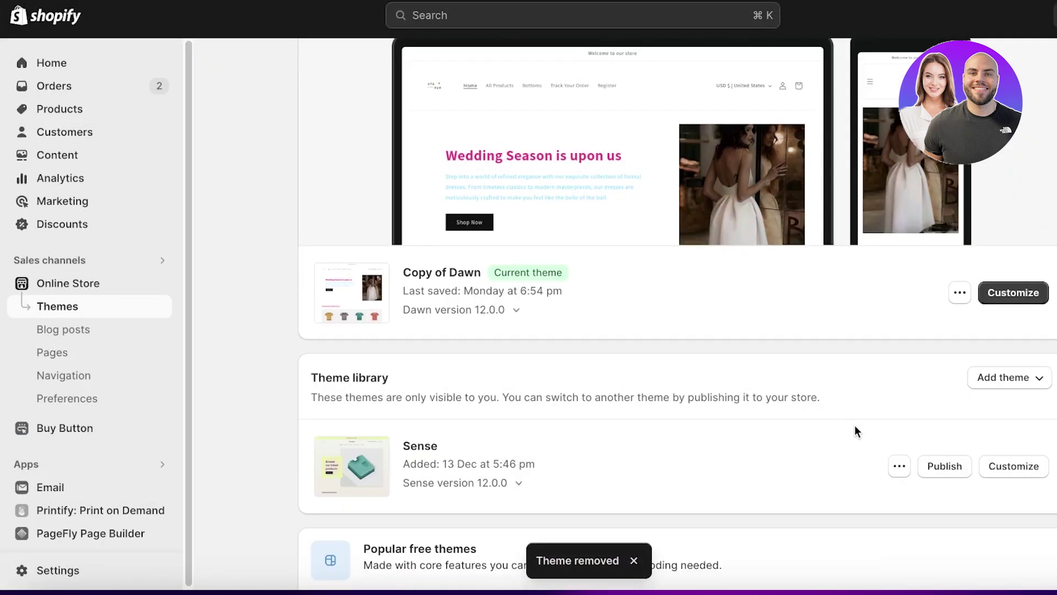
# Step: Remove the Sense theme as well and return to the Home dashboard
pyautogui.click(899, 466)
pyautogui.click(883, 432)
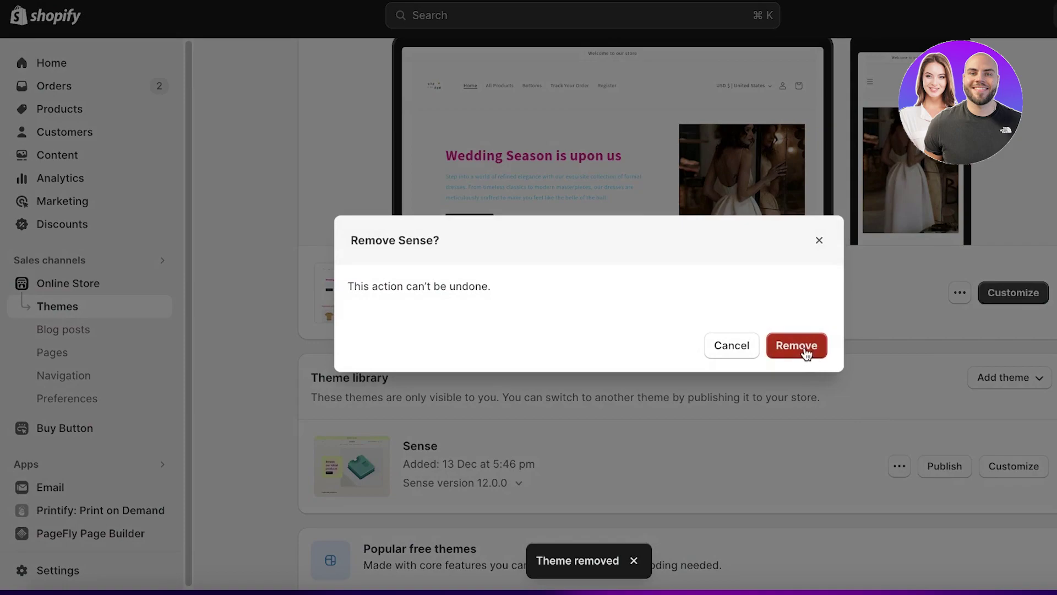
pyautogui.click(805, 351)
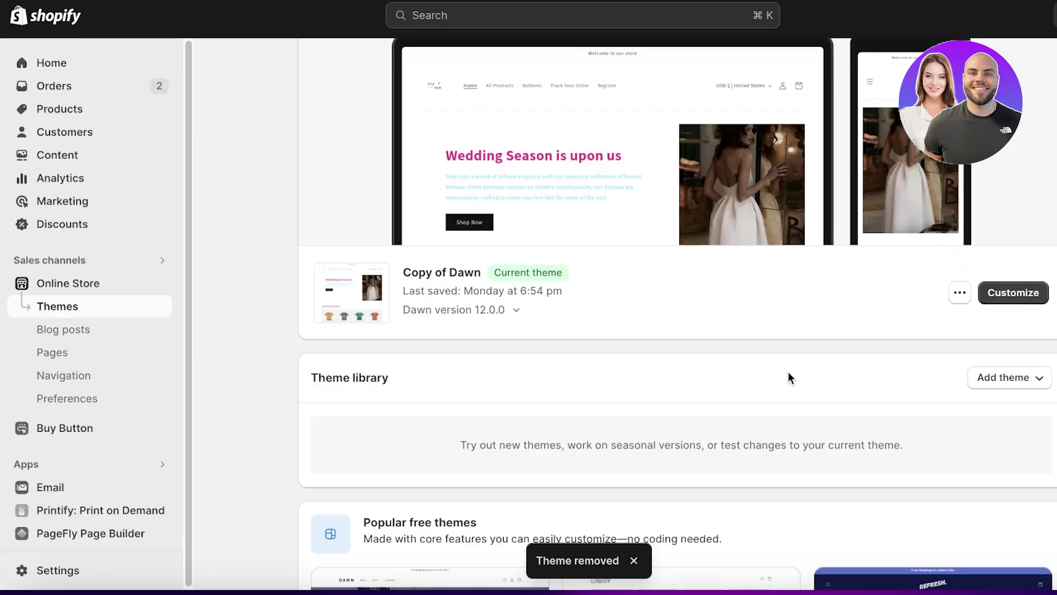
pyautogui.scroll(4, 788, 372)
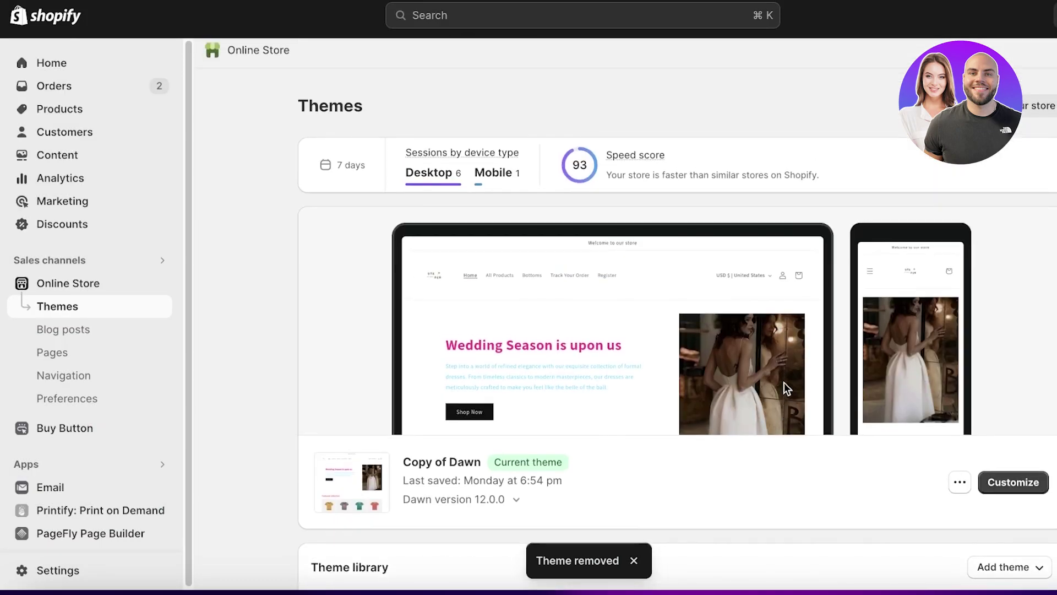
pyautogui.click(44, 66)
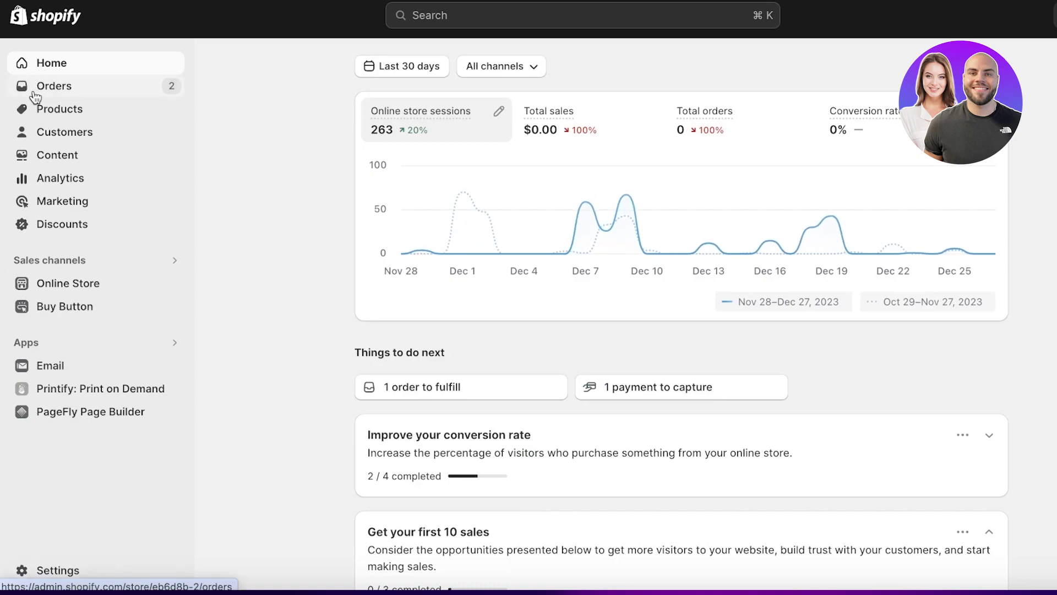
# Step: Go to Online Store Themes and scroll down to the popular free themes
pyautogui.click(33, 291)
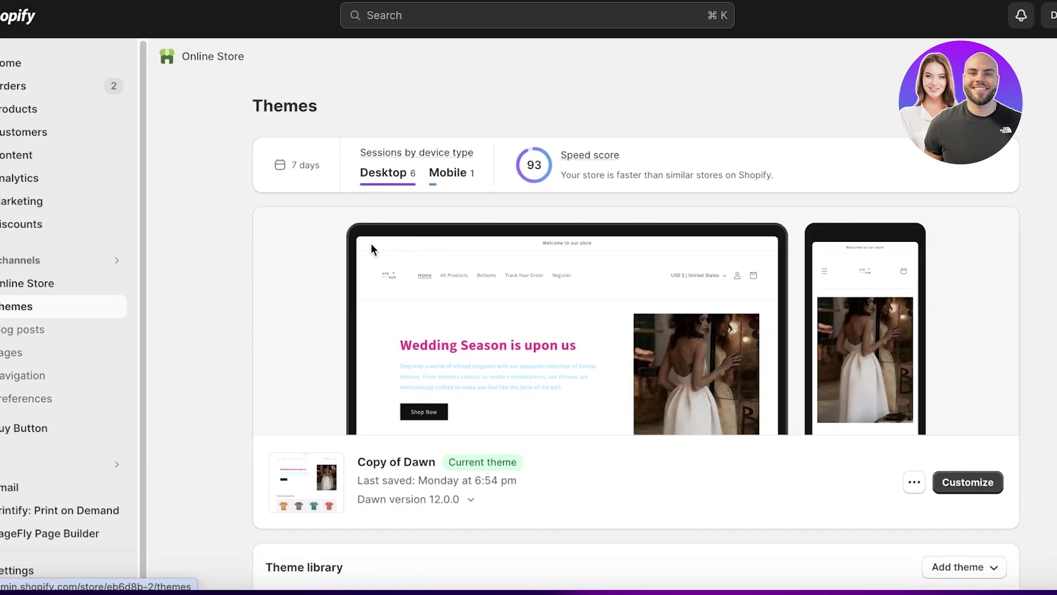
pyautogui.scroll(-4, 633, 275)
pyautogui.scroll(-5, 984, 201)
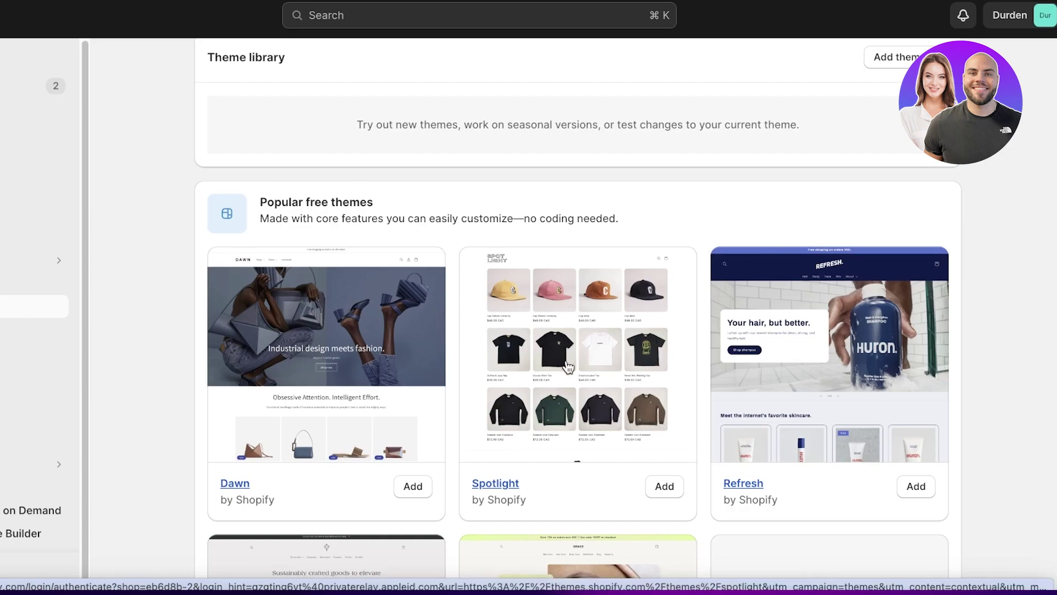
# Step: Add the free Spotlight theme to the theme library
pyautogui.click(669, 487)
pyautogui.scroll(3, 678, 491)
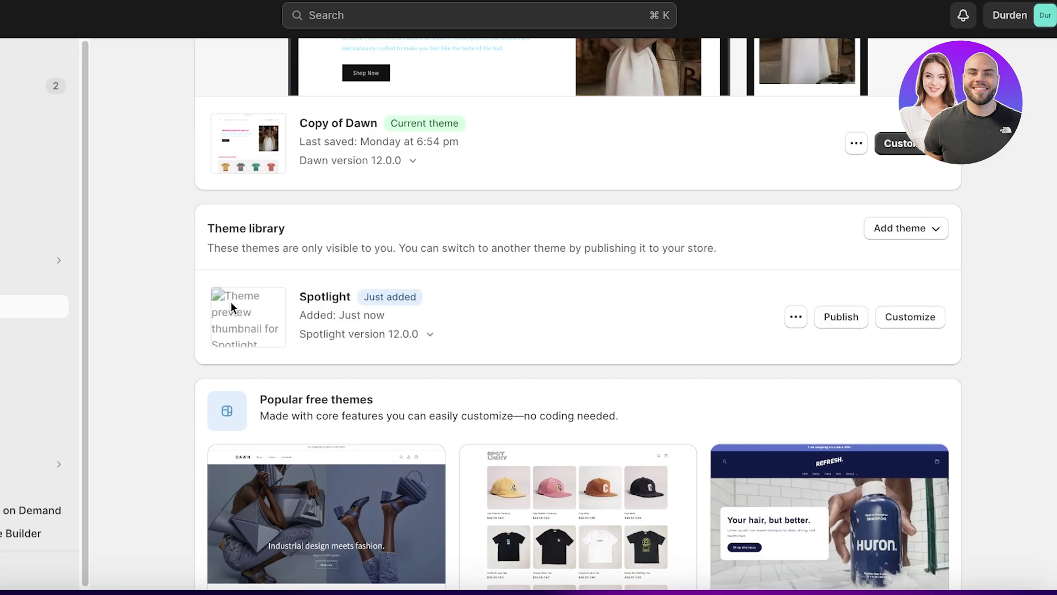
pyautogui.scroll(1, 372, 334)
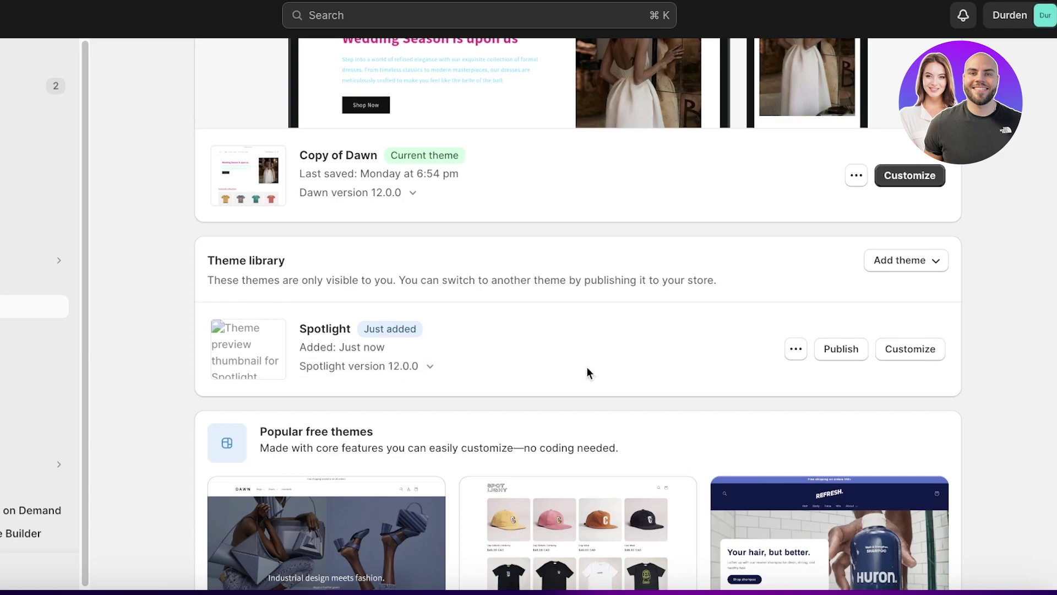
pyautogui.click(911, 351)
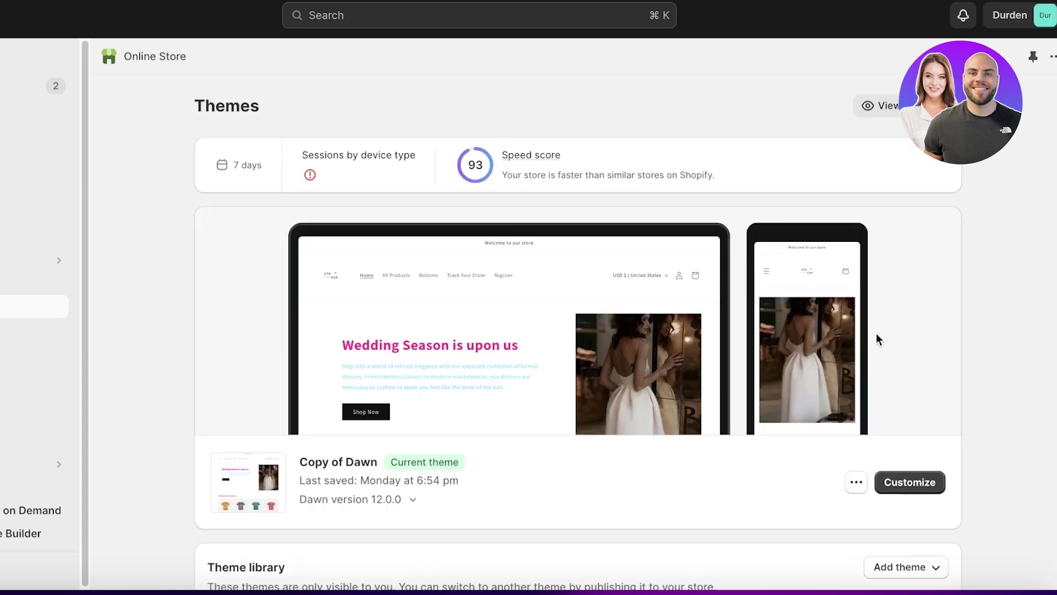
# Step: Publish Spotlight as the live theme and start customizing it
pyautogui.scroll(-8, 876, 333)
pyautogui.scroll(1, 751, 320)
pyautogui.click(838, 240)
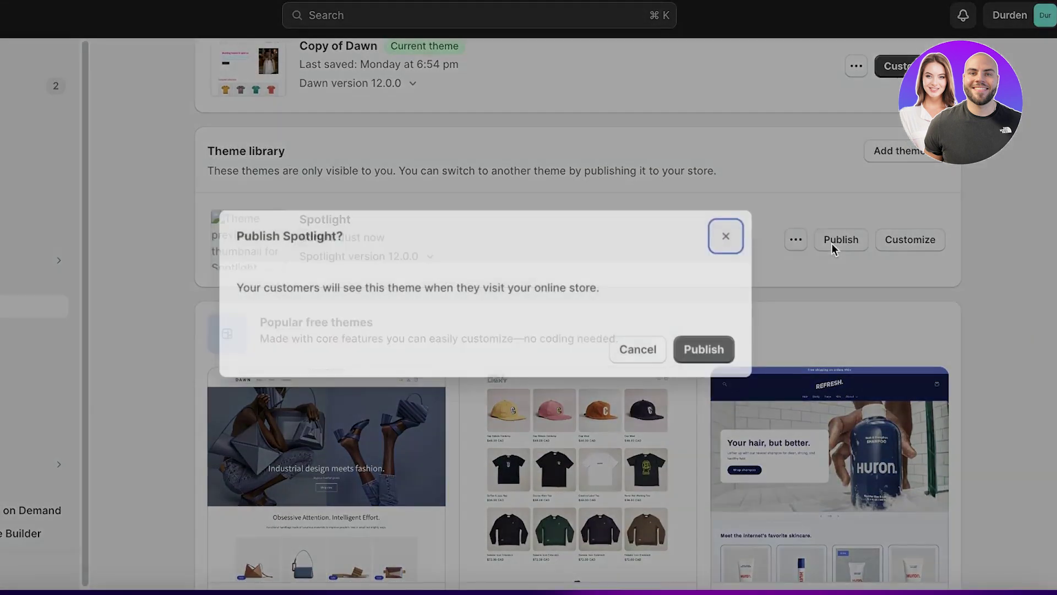
pyautogui.click(674, 407)
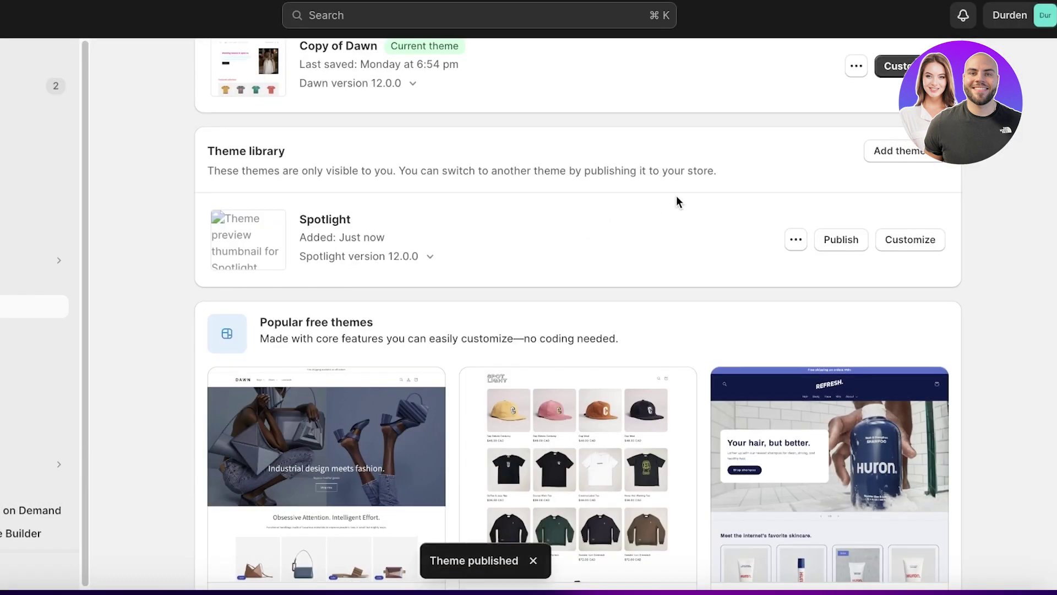
pyautogui.scroll(-2, 710, 215)
pyautogui.scroll(10, 744, 229)
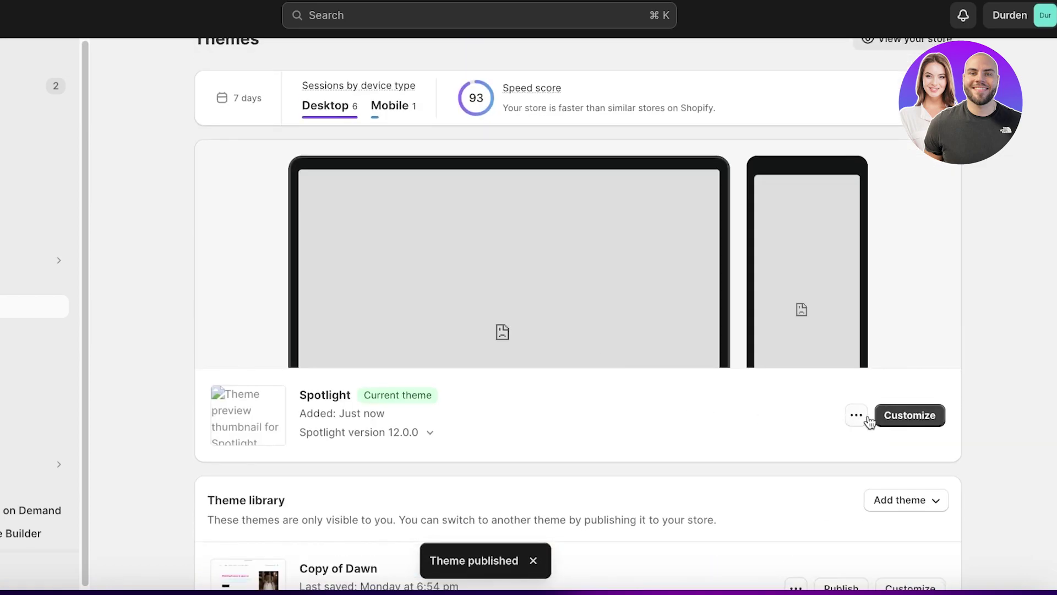
pyautogui.click(879, 410)
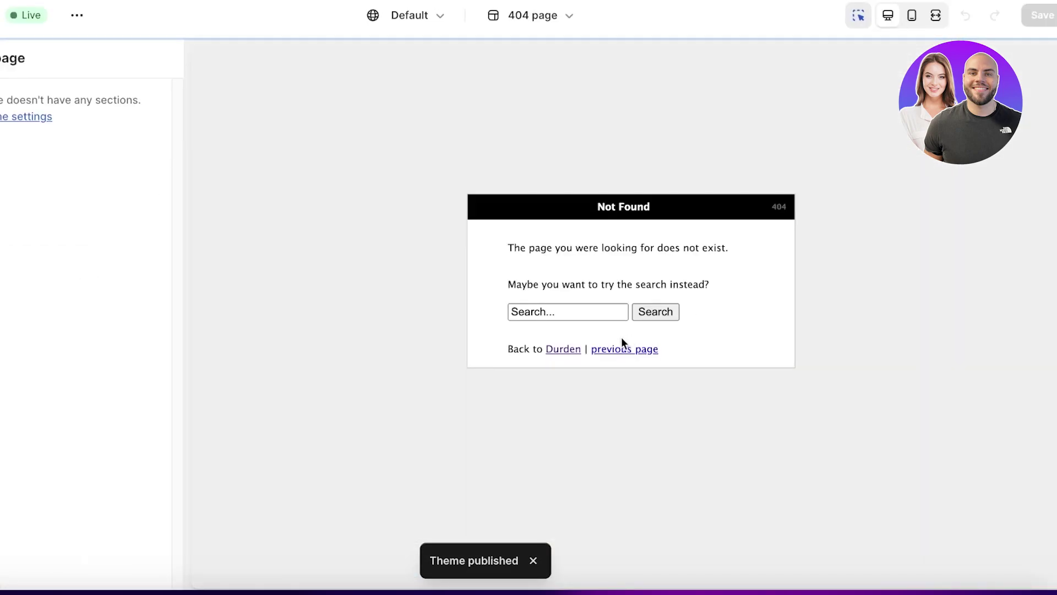
# Step: Select the Durden header and preview the store at mobile width and full screen
pyautogui.click(622, 310)
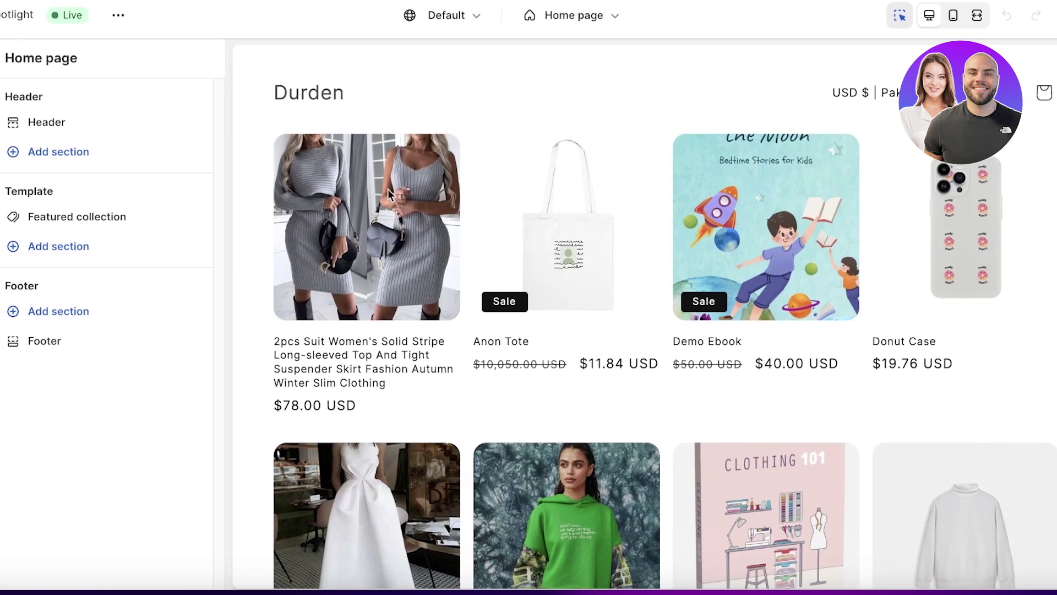
pyautogui.scroll(-10, 330, 83)
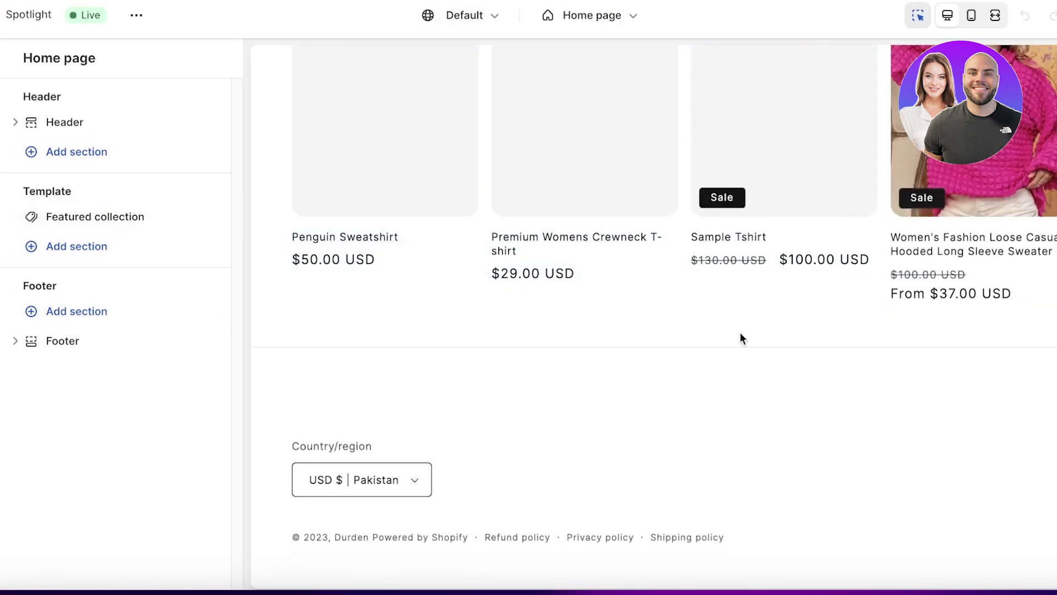
pyautogui.scroll(15, 741, 338)
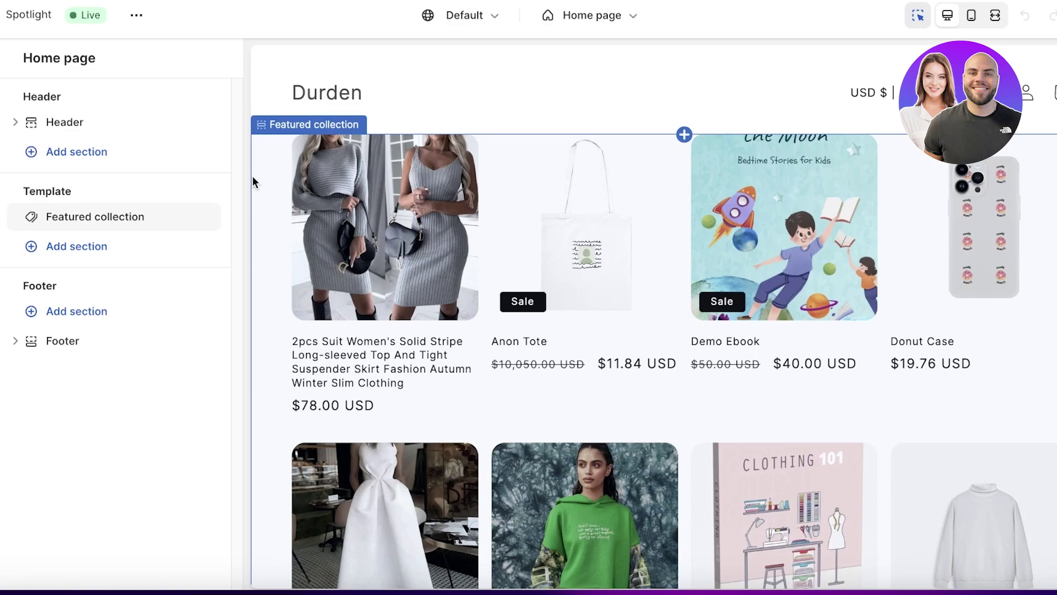
pyautogui.click(458, 103)
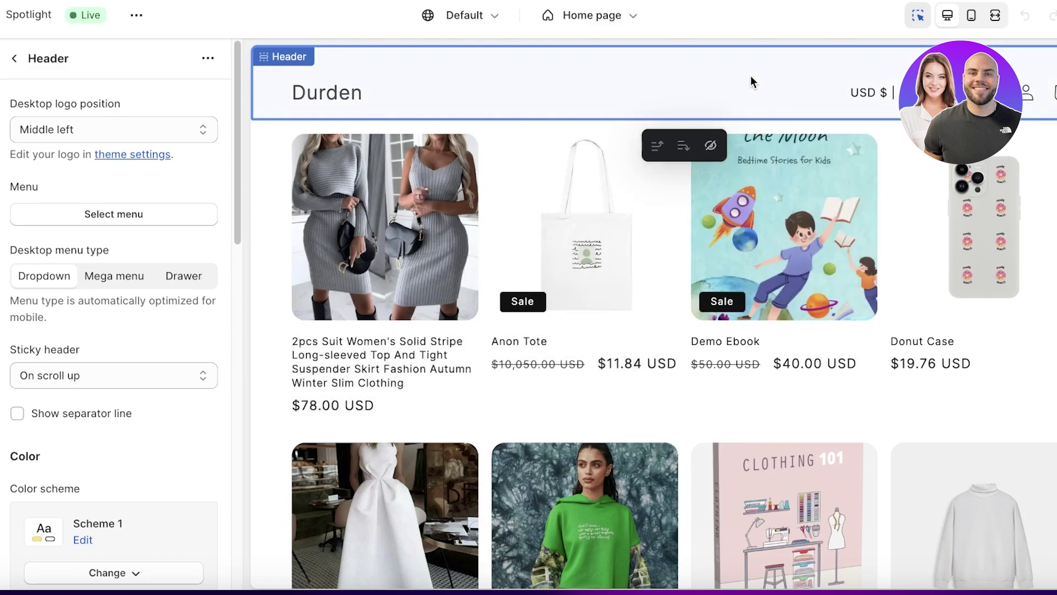
pyautogui.click(970, 21)
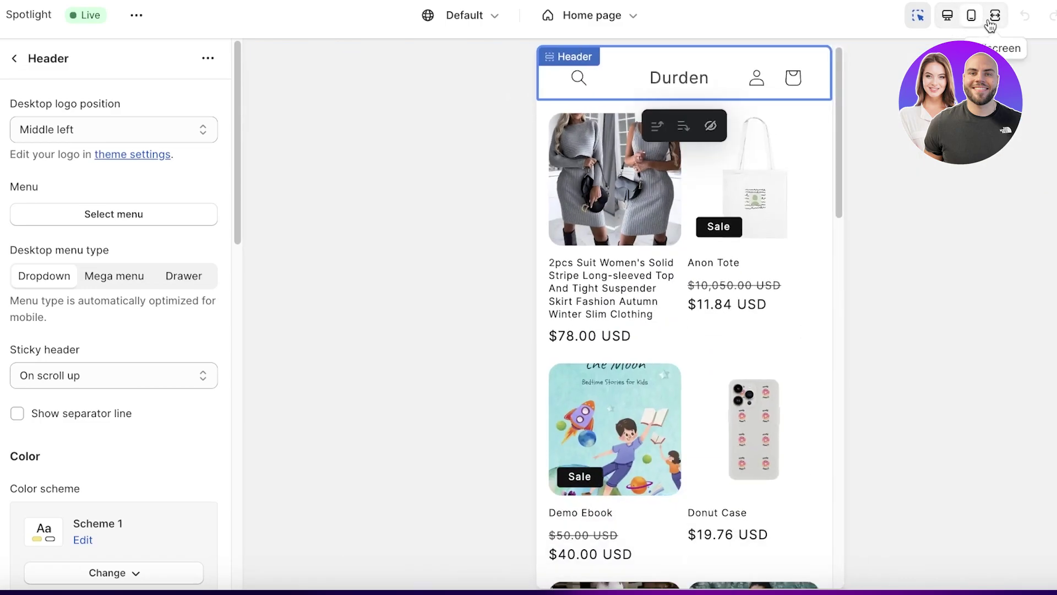
pyautogui.click(994, 20)
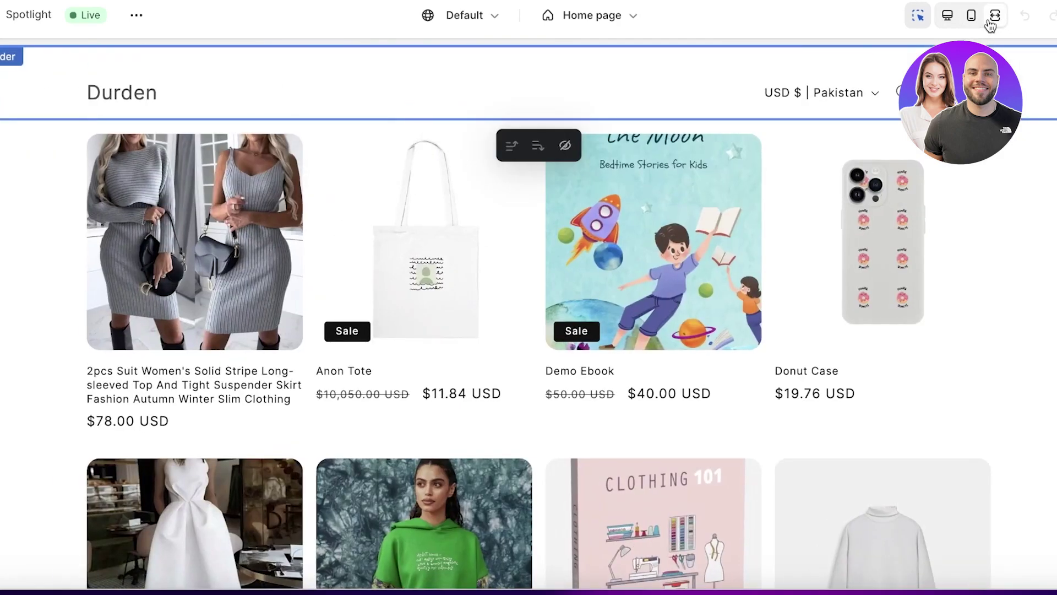
pyautogui.click(960, 15)
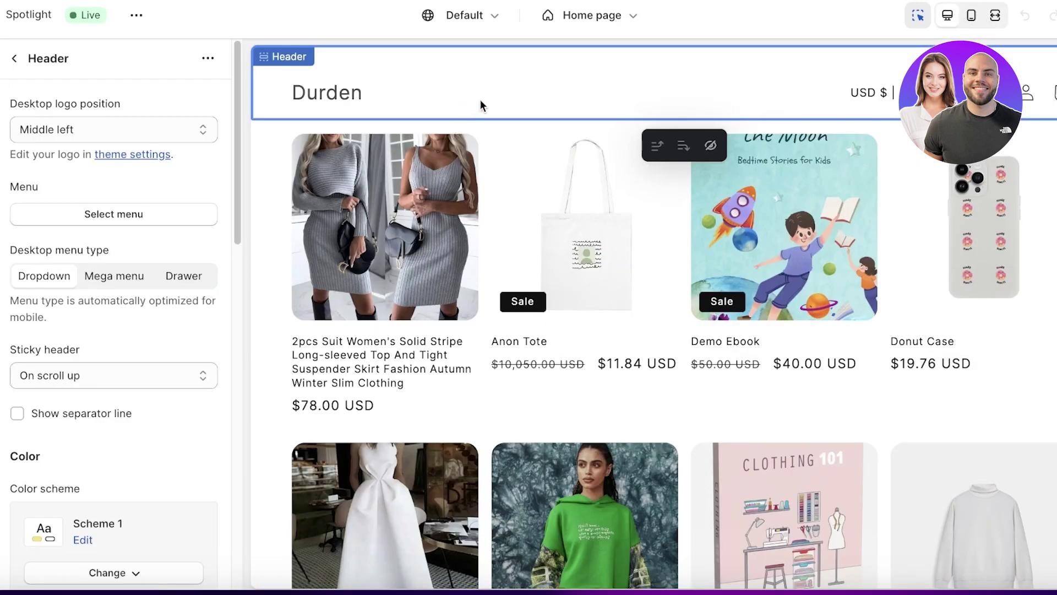
pyautogui.scroll(-1, 492, 96)
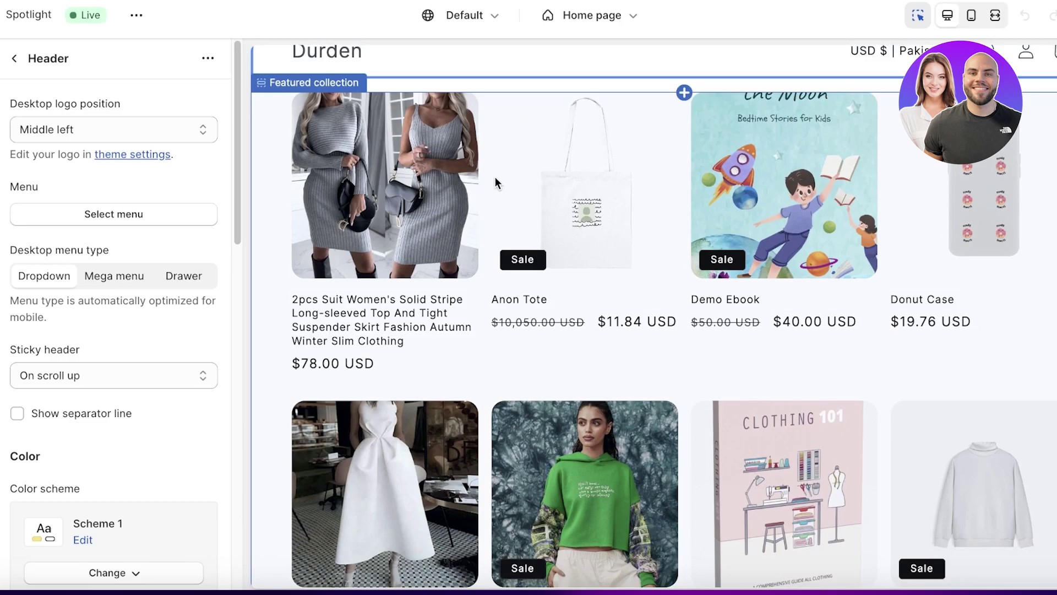
pyautogui.scroll(1, 516, 219)
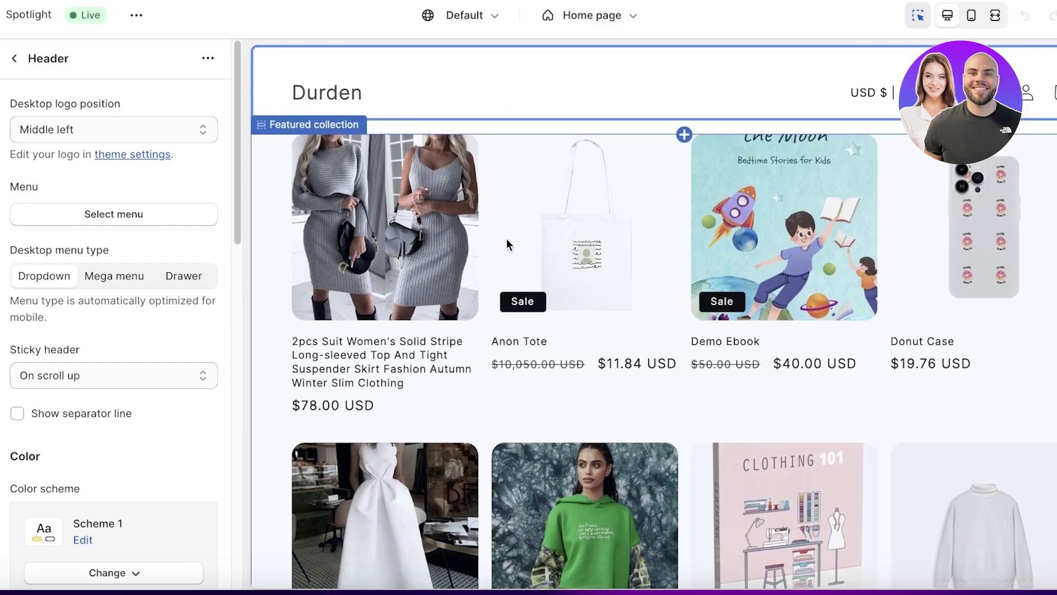
# Step: Switch between mobile and desktop previews, ending on the Home page sections list
pyautogui.click(969, 22)
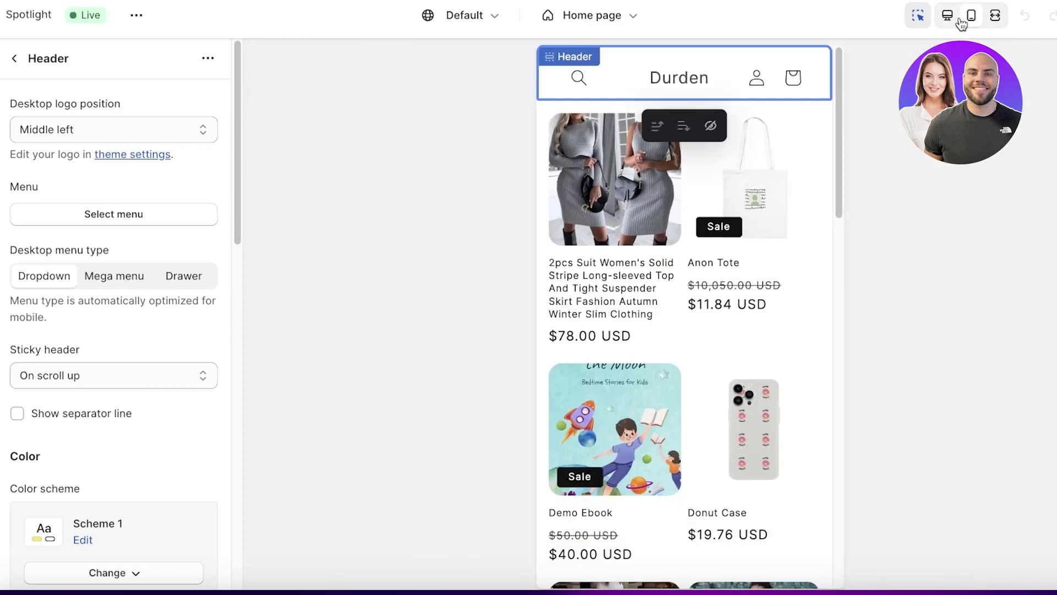
pyautogui.click(954, 24)
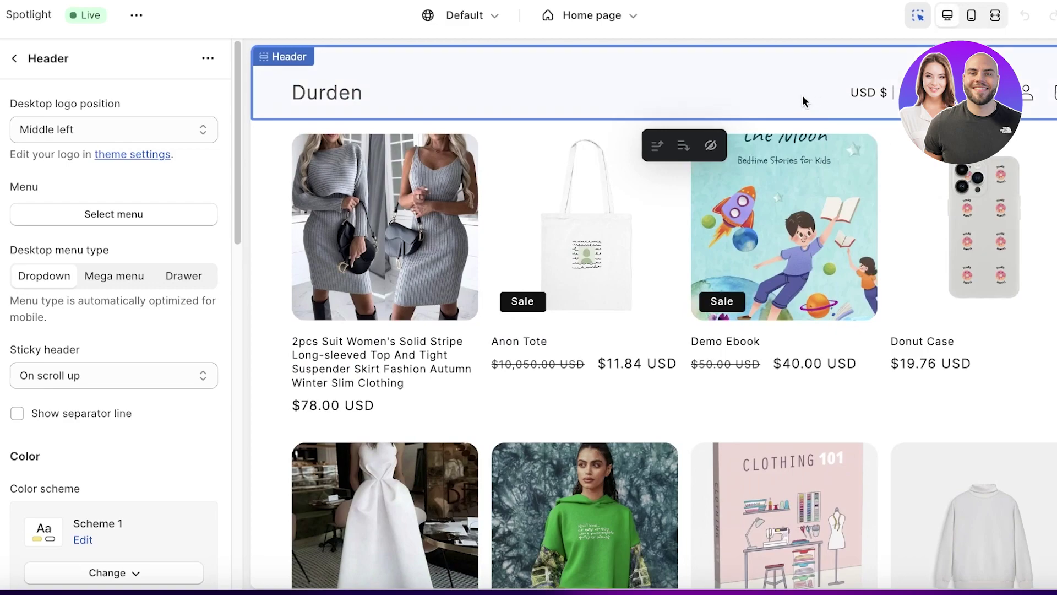
pyautogui.click(15, 58)
pyautogui.scroll(-5, 657, 230)
pyautogui.scroll(5, 657, 230)
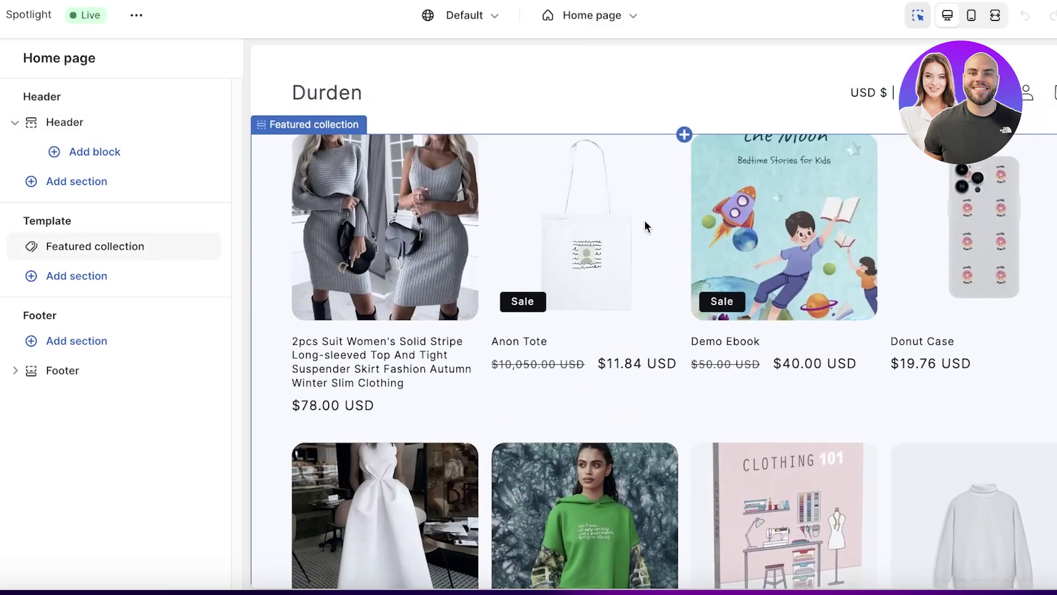
pyautogui.click(679, 56)
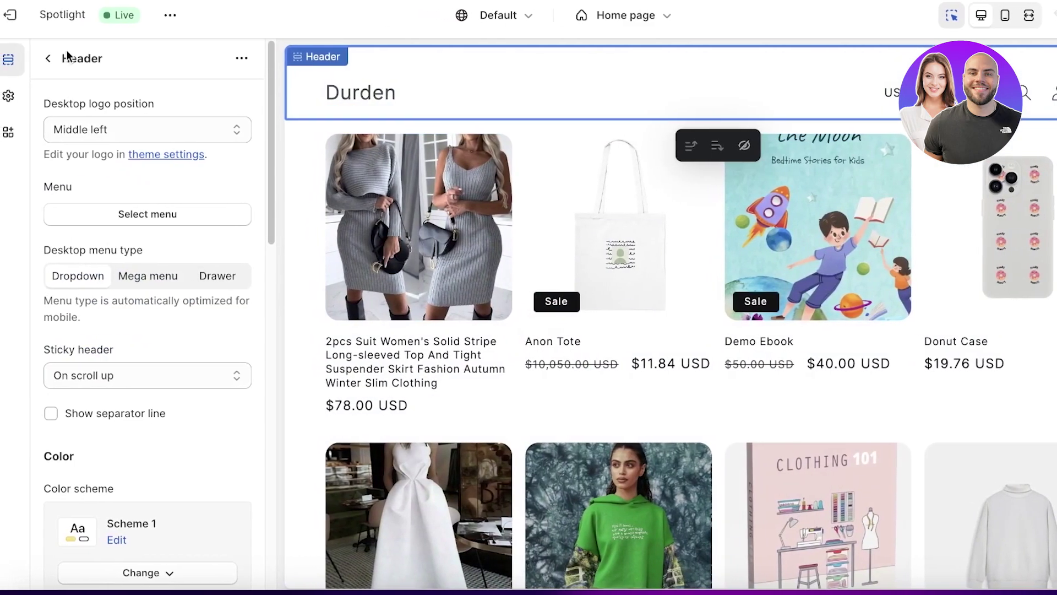
pyautogui.click(32, 58)
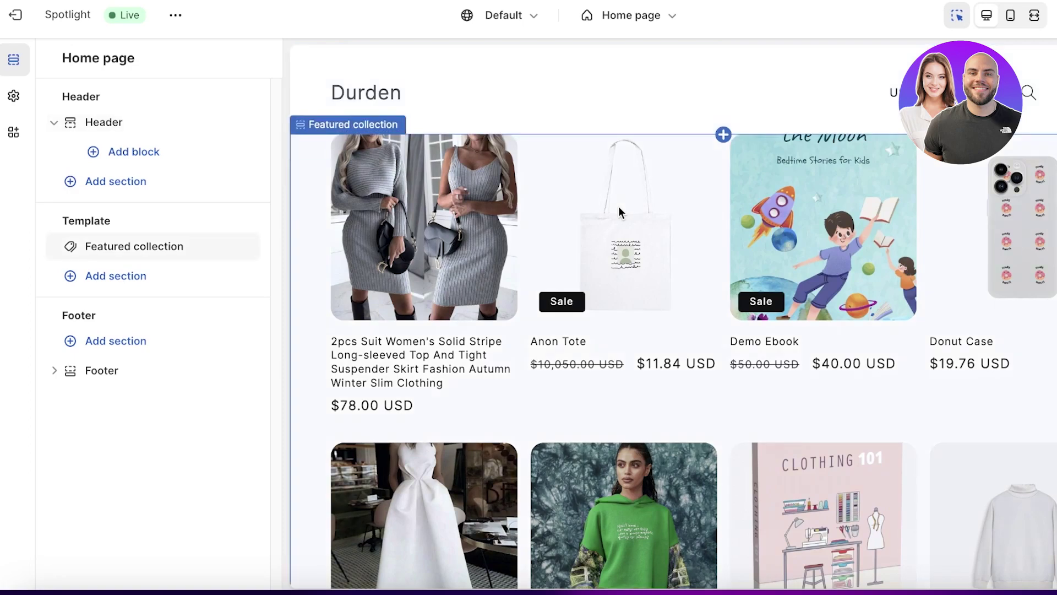
# Step: Set the store logo to the DURDEN image in Theme settings
pyautogui.click(12, 97)
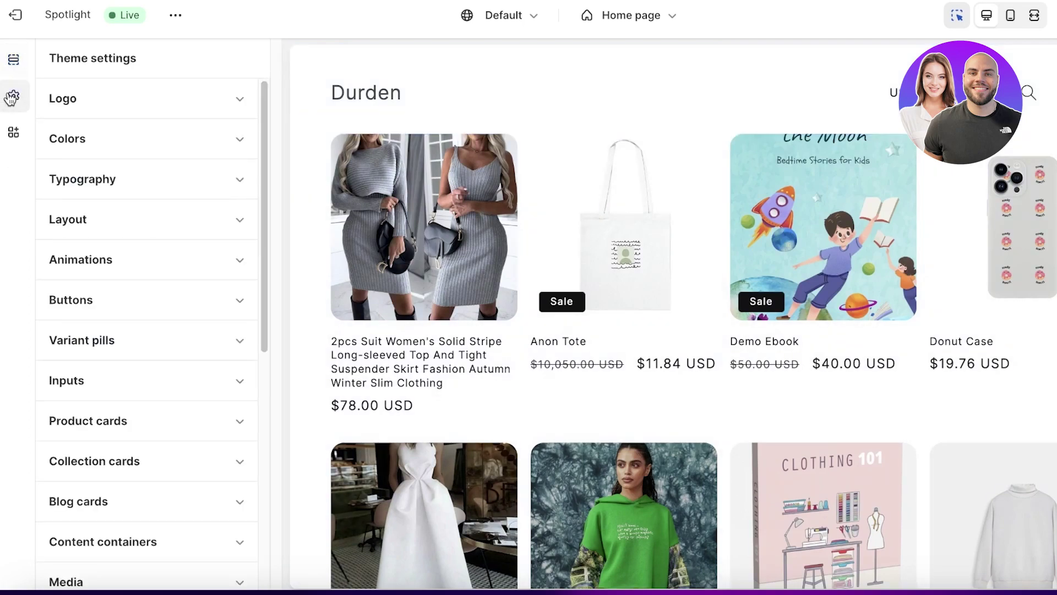
pyautogui.click(87, 98)
pyautogui.click(121, 174)
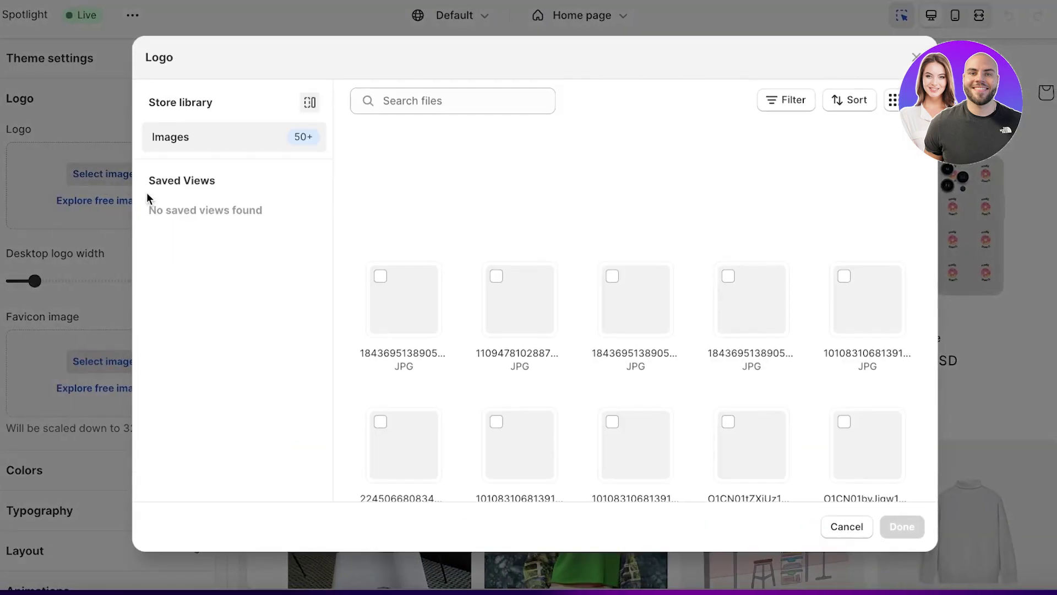
pyautogui.scroll(-5, 410, 224)
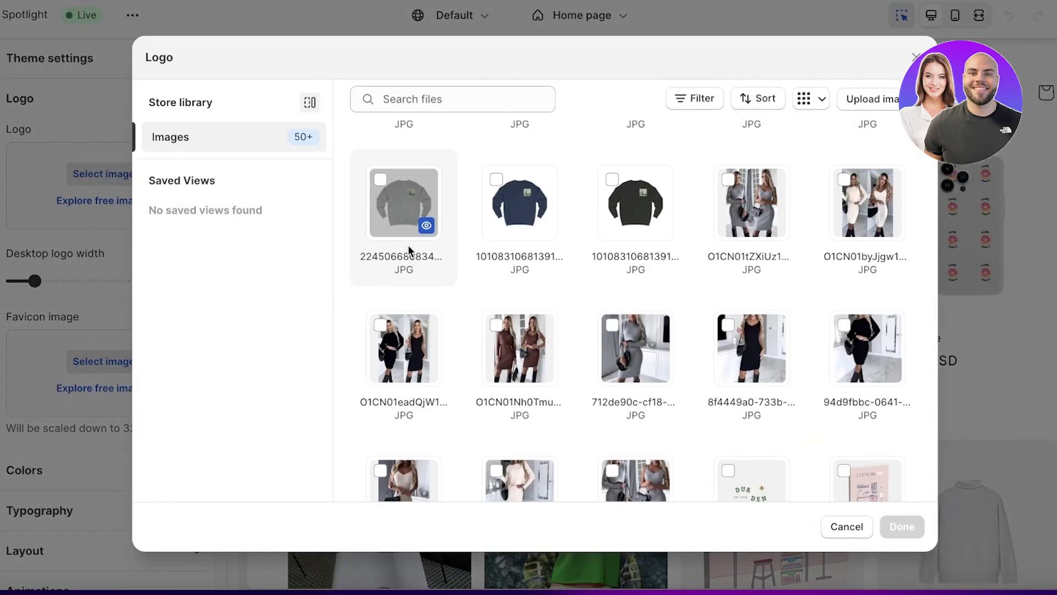
pyautogui.scroll(-6, 616, 303)
pyautogui.scroll(3, 718, 234)
pyautogui.click(727, 252)
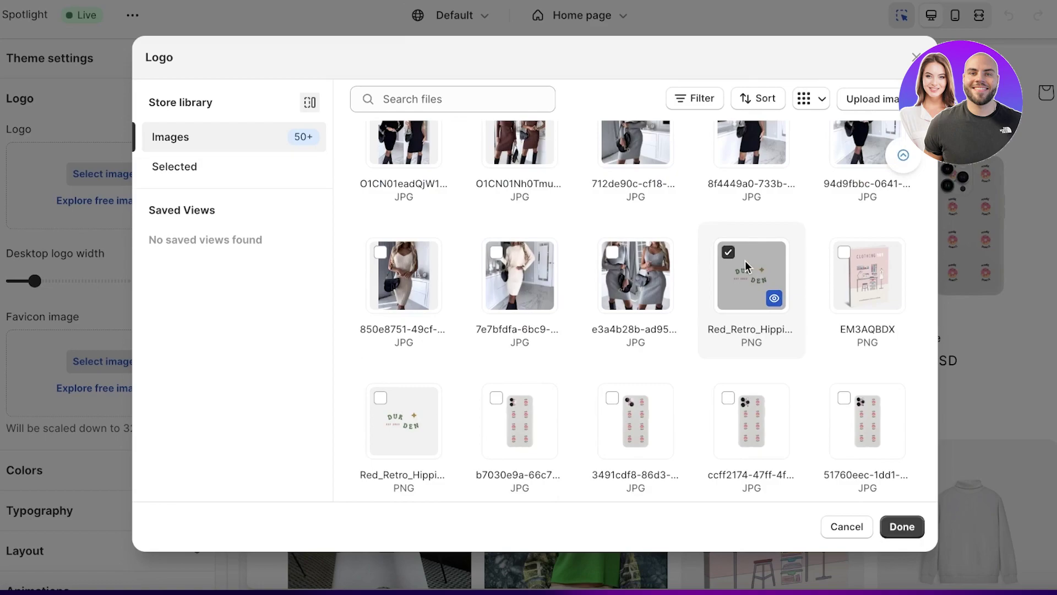
pyautogui.click(903, 526)
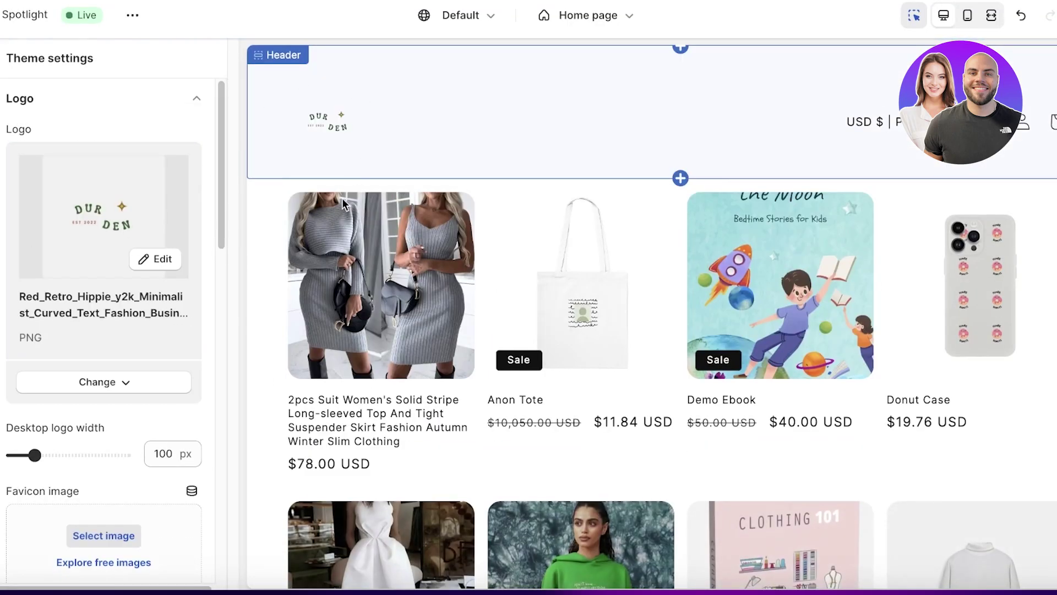
# Step: Set the desktop logo width to 160 px
pyautogui.scroll(-4, 37, 259)
pyautogui.moveTo(34, 247); pyautogui.dragTo(80, 247)
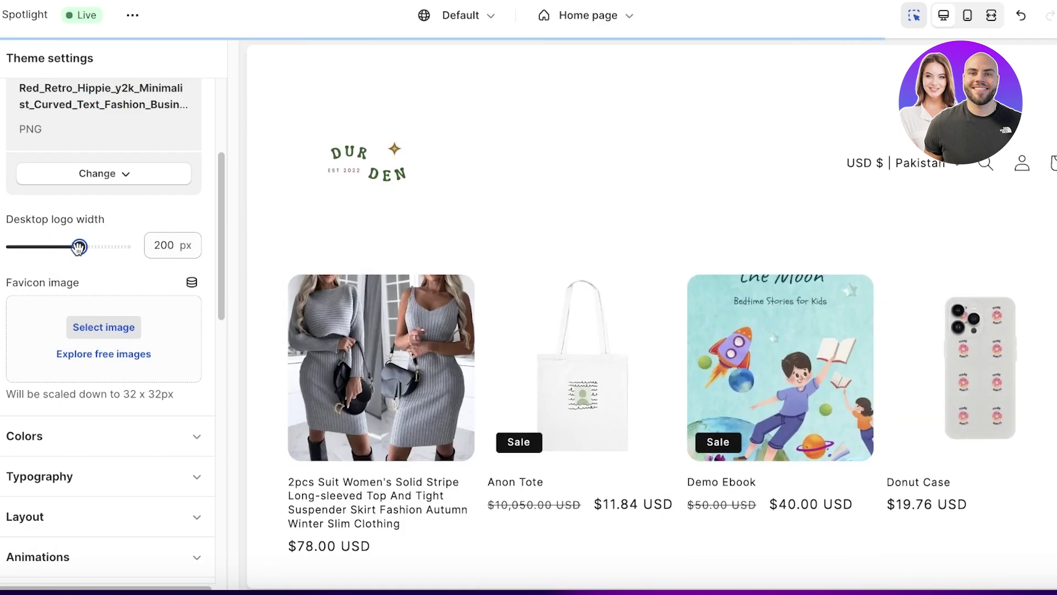
pyautogui.moveTo(79, 247); pyautogui.dragTo(62, 247)
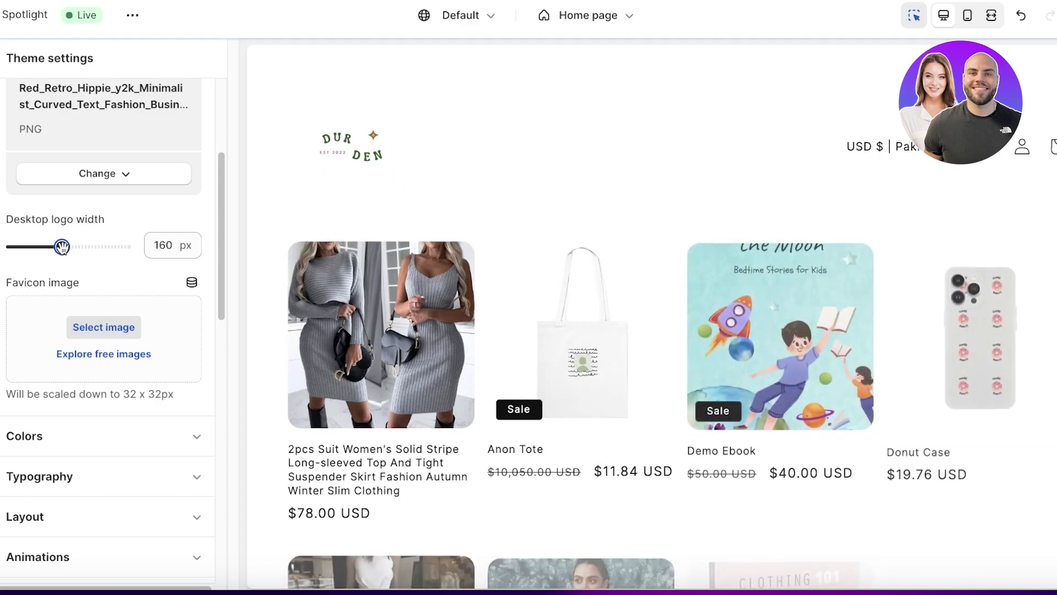
pyautogui.scroll(3, 82, 254)
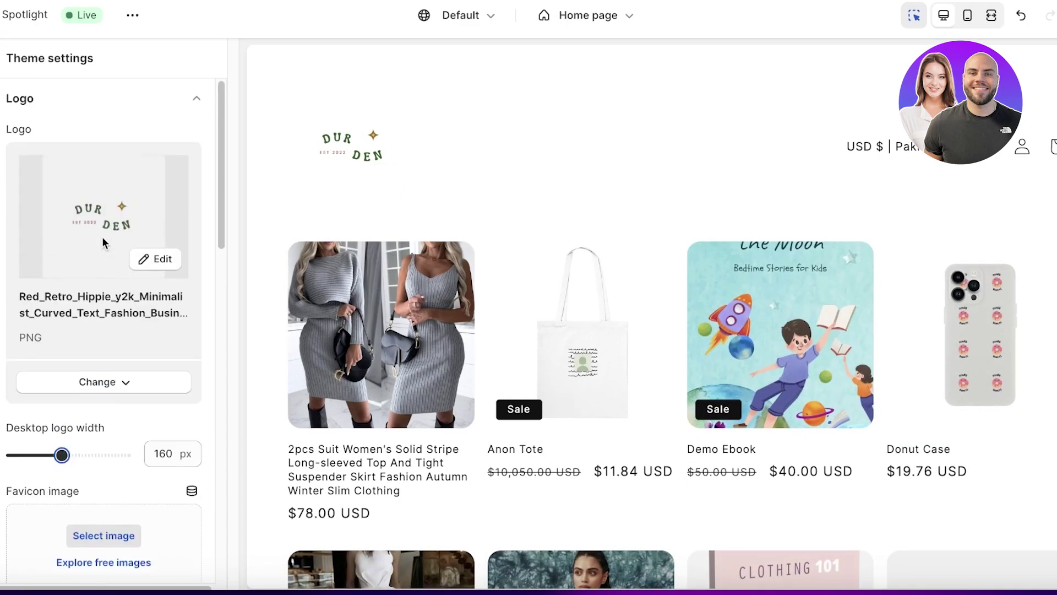
pyautogui.scroll(-4, 86, 245)
pyautogui.scroll(4, 48, 94)
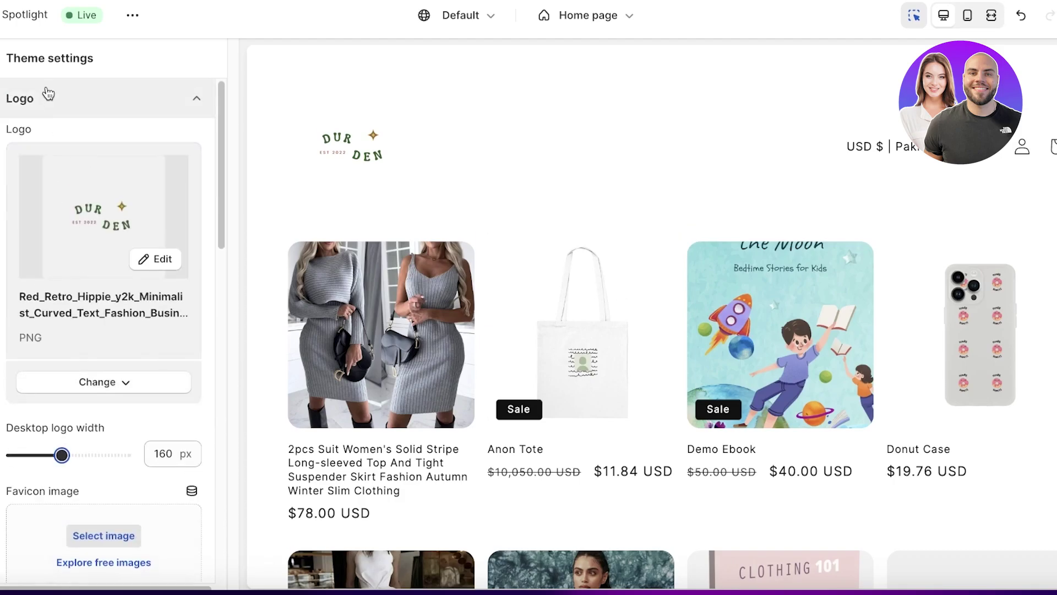
pyautogui.click(44, 97)
pyautogui.click(5, 59)
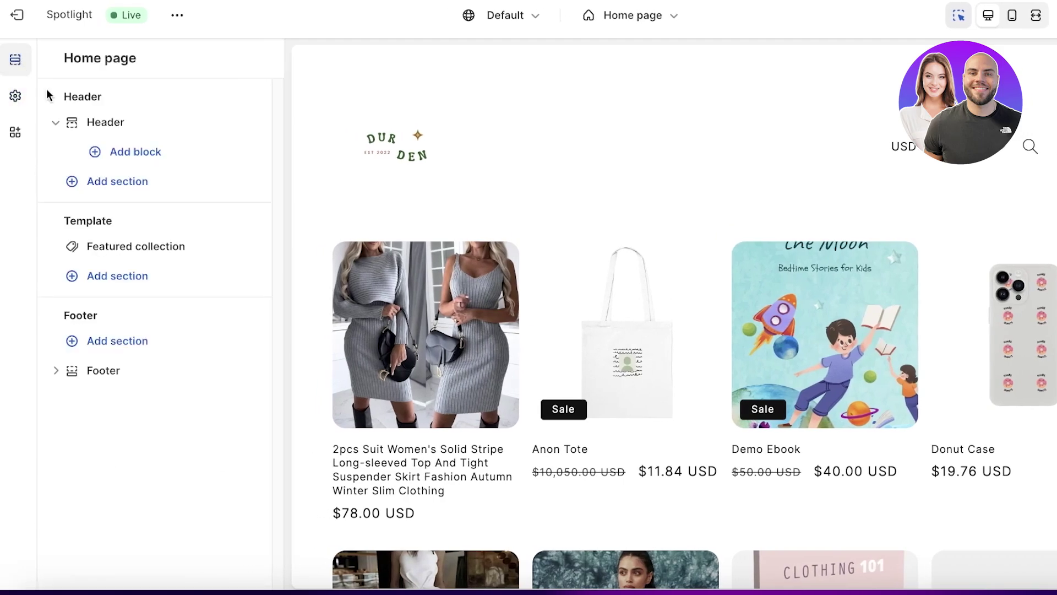
# Step: Set the header's desktop logo position to Top center and desktop menu type to Mega menu
pyautogui.click(106, 131)
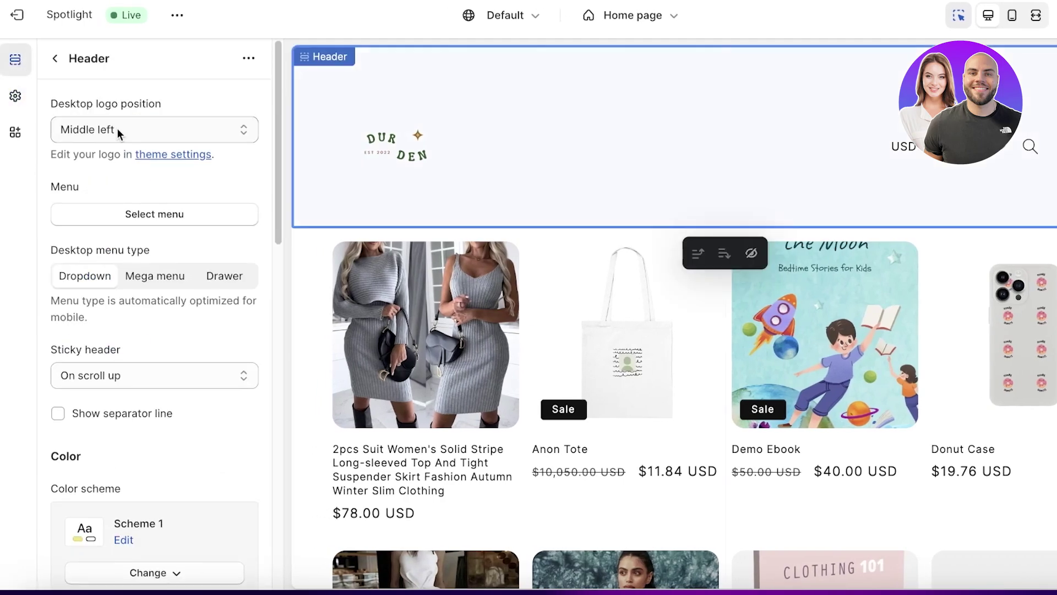
pyautogui.click(118, 132)
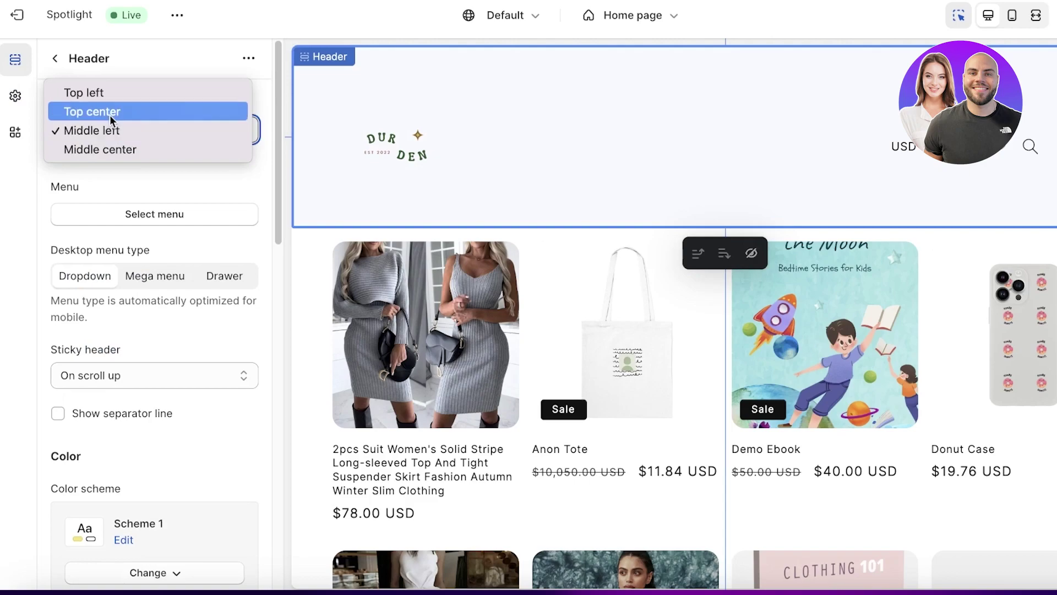
pyautogui.click(110, 112)
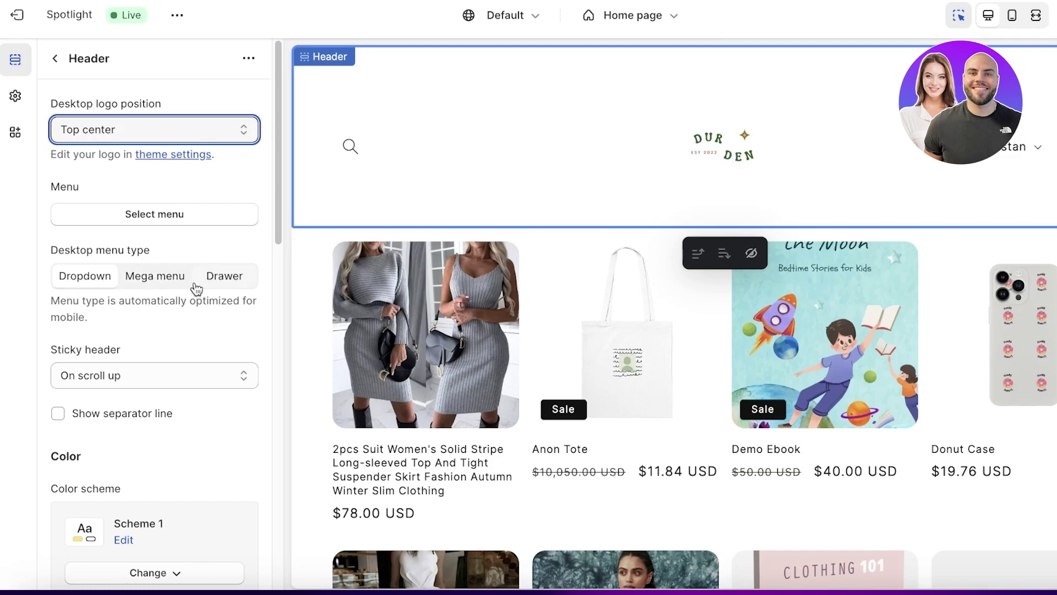
pyautogui.click(153, 278)
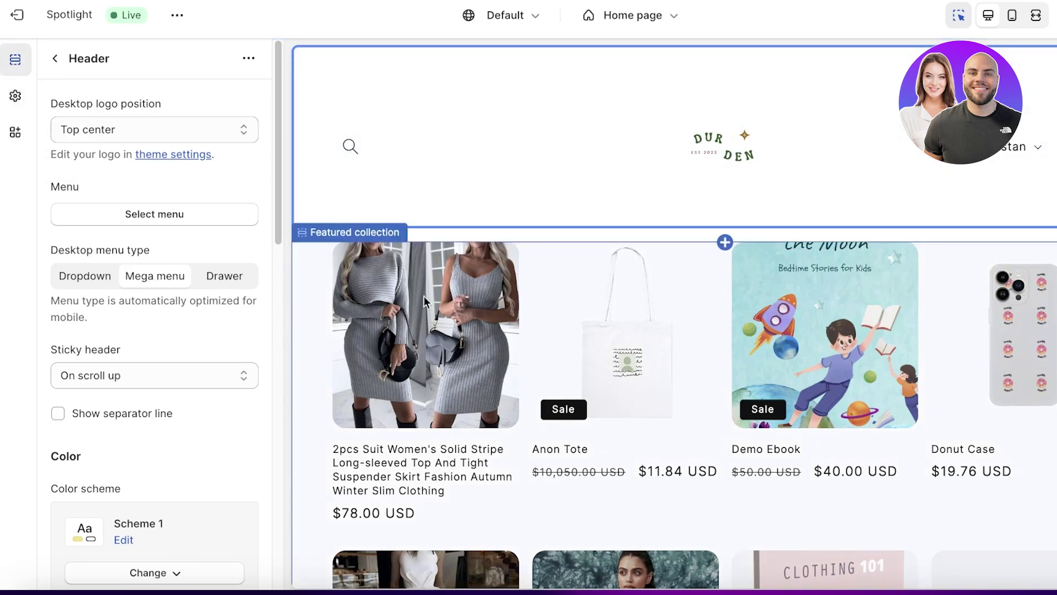
pyautogui.scroll(-10, 649, 273)
pyautogui.scroll(10, 721, 215)
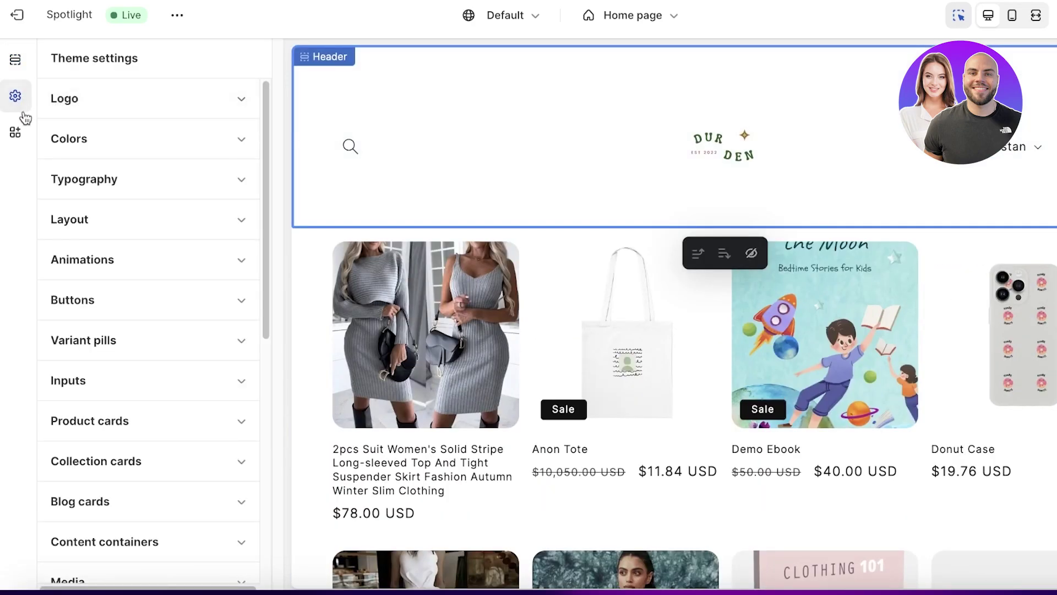
# Step: Inspect the colours of Scheme 1 and Scheme 4 in the theme's colour schemes
pyautogui.click(52, 140)
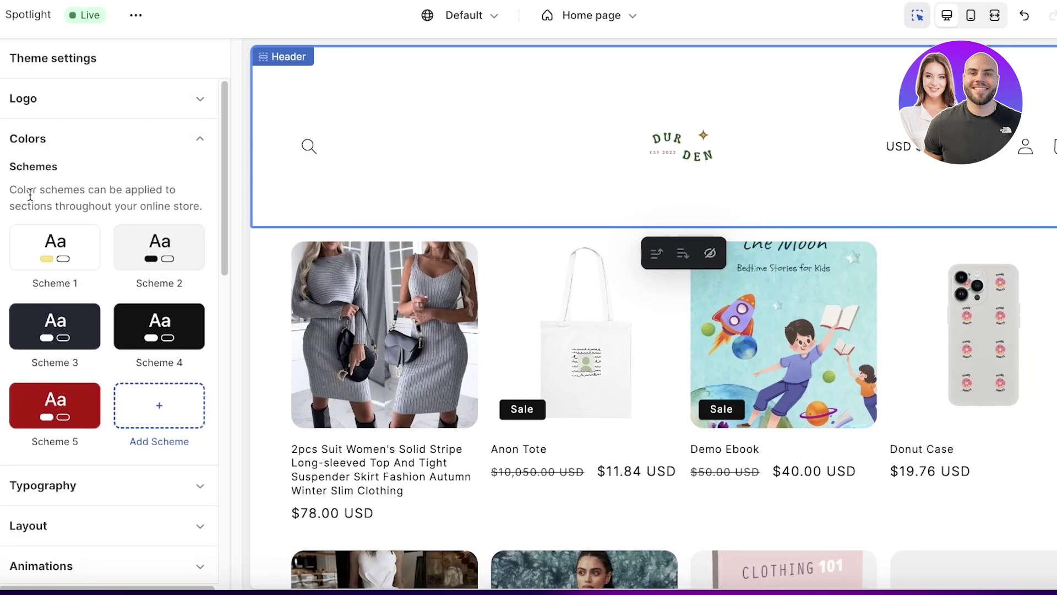
pyautogui.click(55, 248)
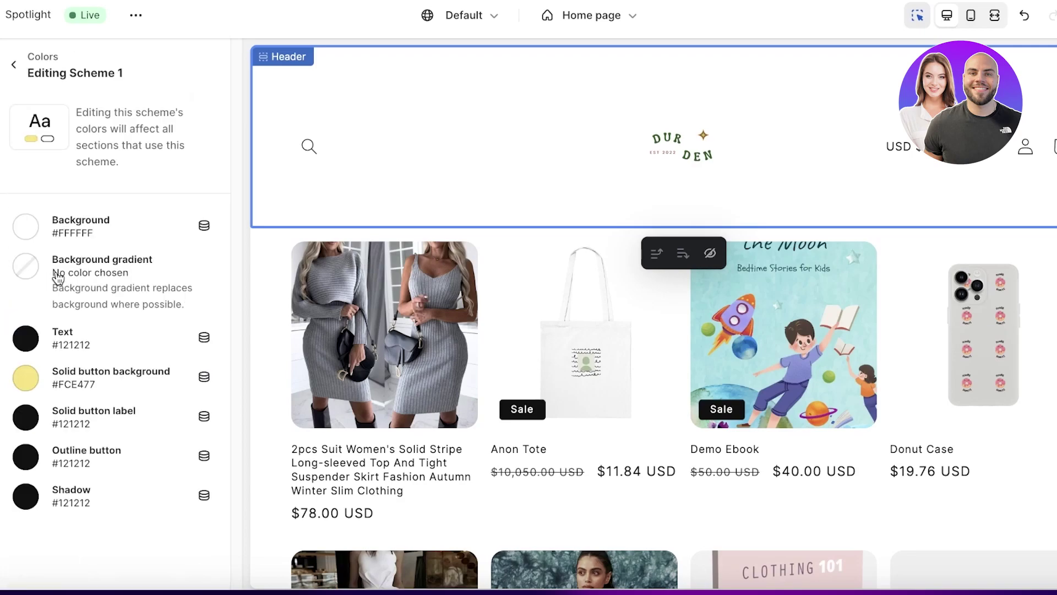
pyautogui.click(16, 66)
pyautogui.click(172, 333)
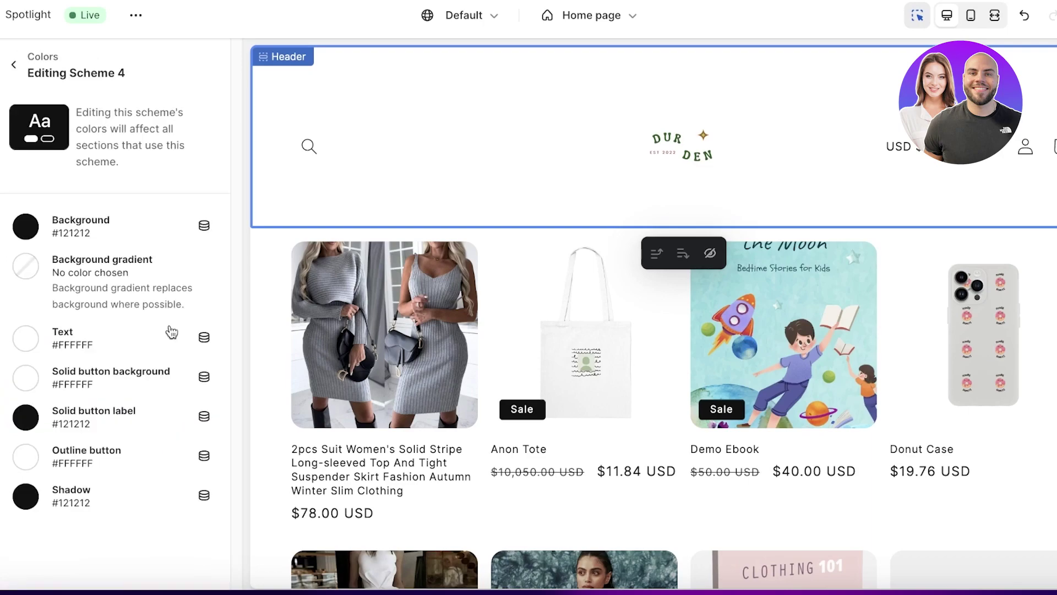
pyautogui.click(11, 74)
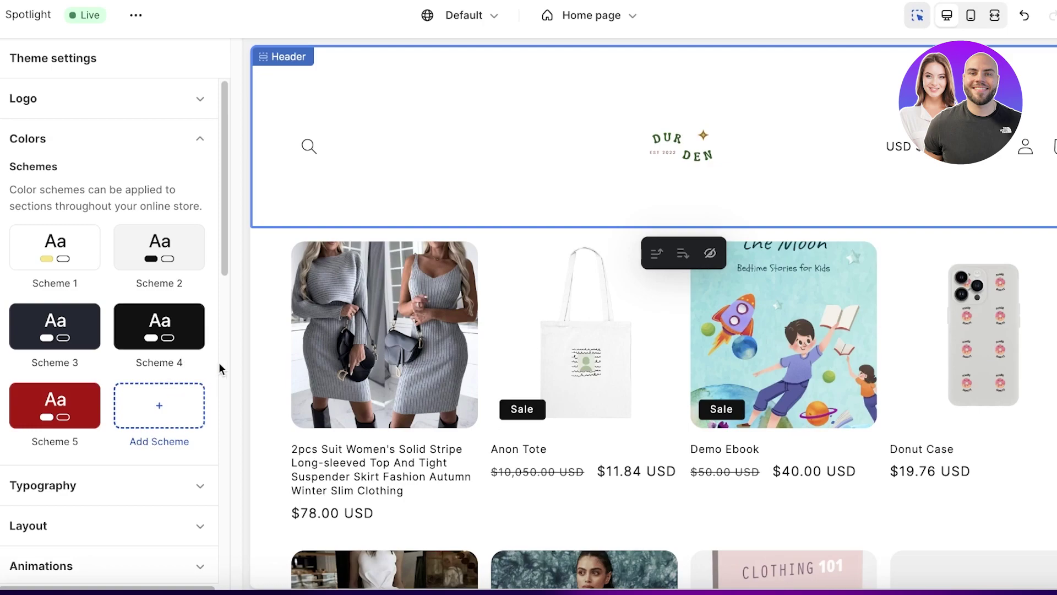
# Step: Scroll to the Layout settings showing 1200 px page width and 16 px grid spacing
pyautogui.scroll(-7, 83, 207)
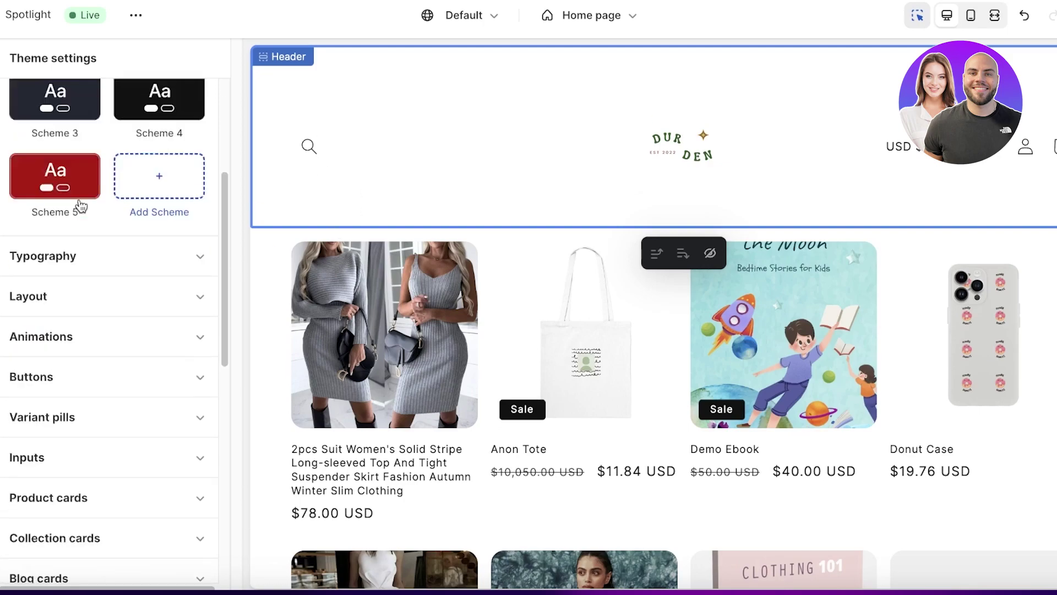
pyautogui.scroll(6, 14, 154)
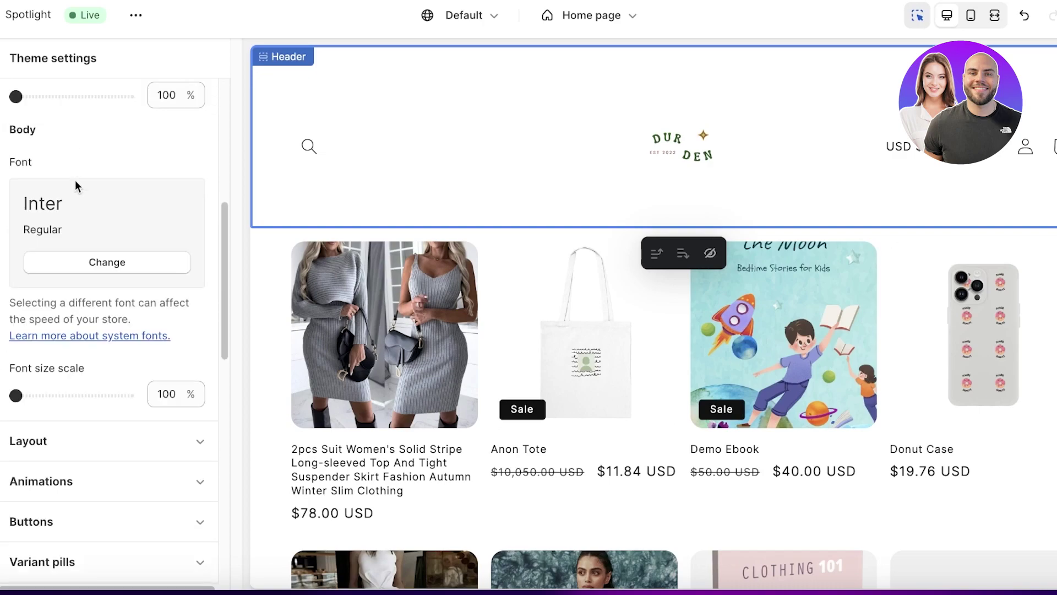
pyautogui.scroll(3, 75, 180)
pyautogui.scroll(1, 43, 295)
pyautogui.scroll(-4, 43, 290)
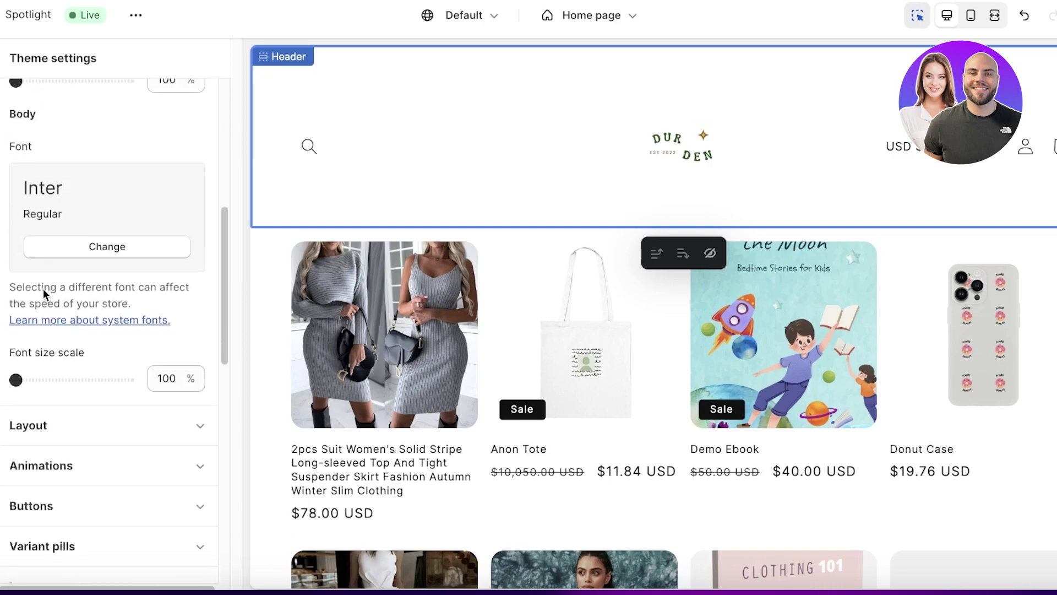
pyautogui.scroll(-7, 43, 288)
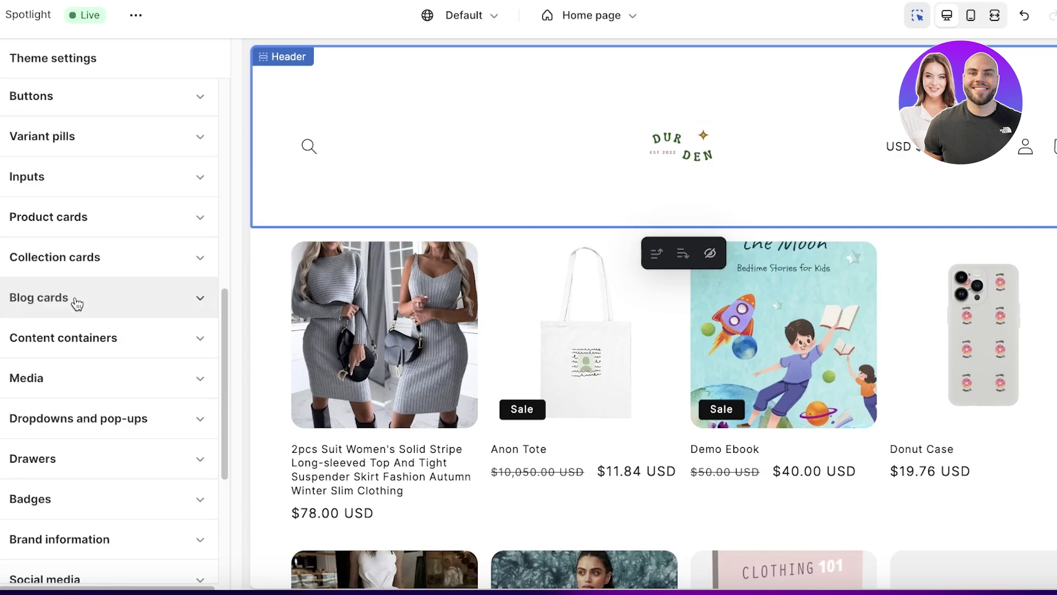
pyautogui.scroll(10, 77, 304)
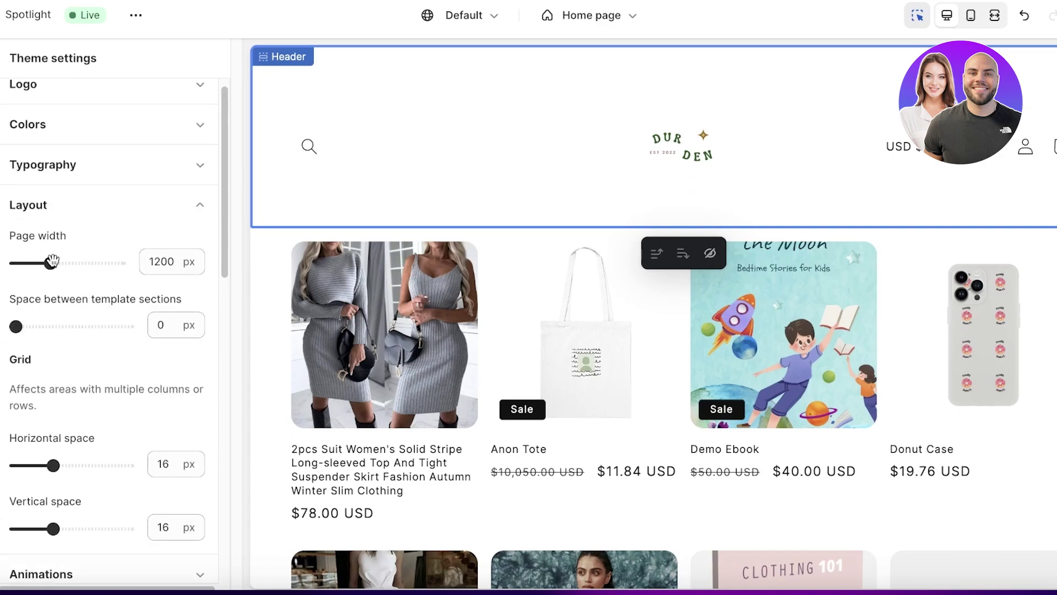
pyautogui.scroll(-4, 37, 342)
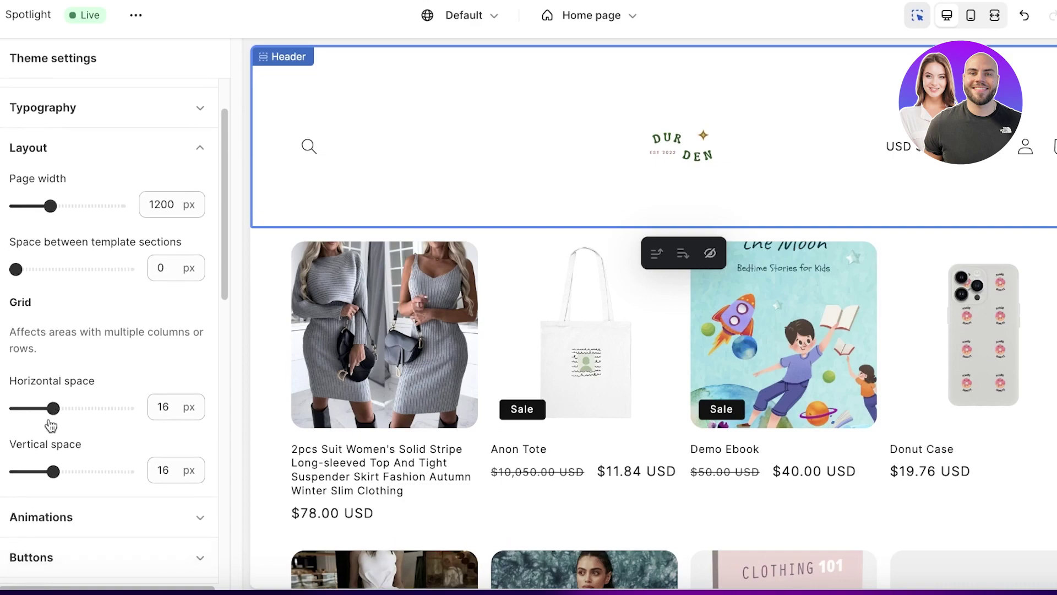
pyautogui.scroll(-3, 51, 424)
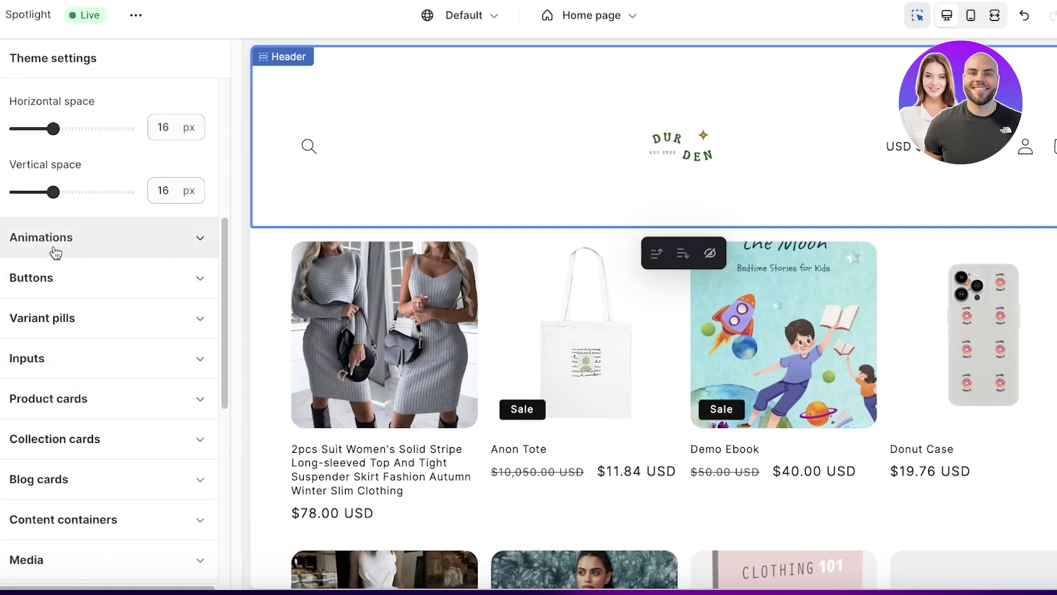
# Step: Center the product card text and add 4 px image padding
pyautogui.click(66, 409)
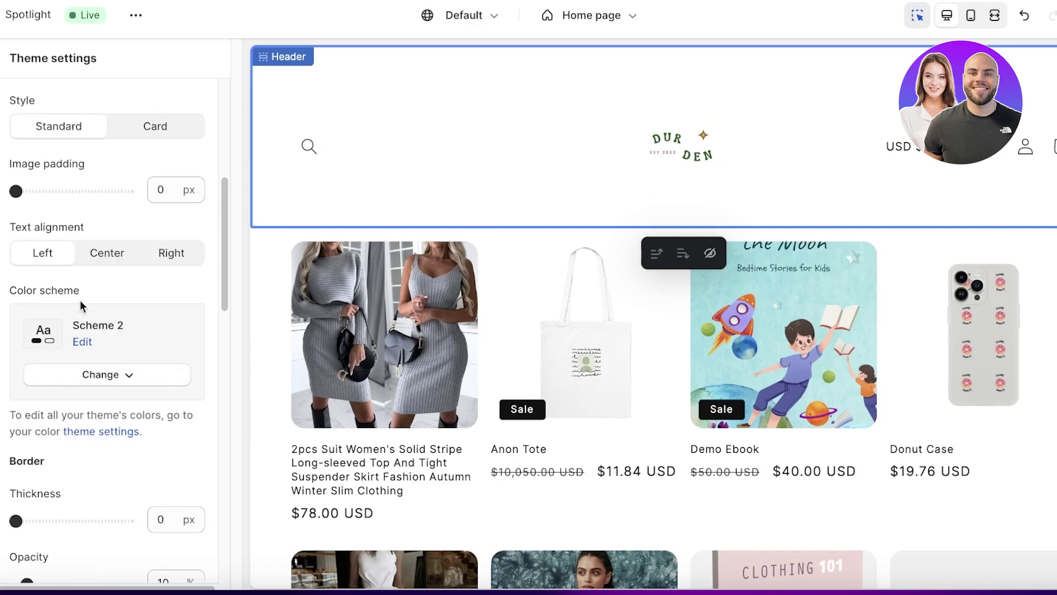
pyautogui.click(99, 269)
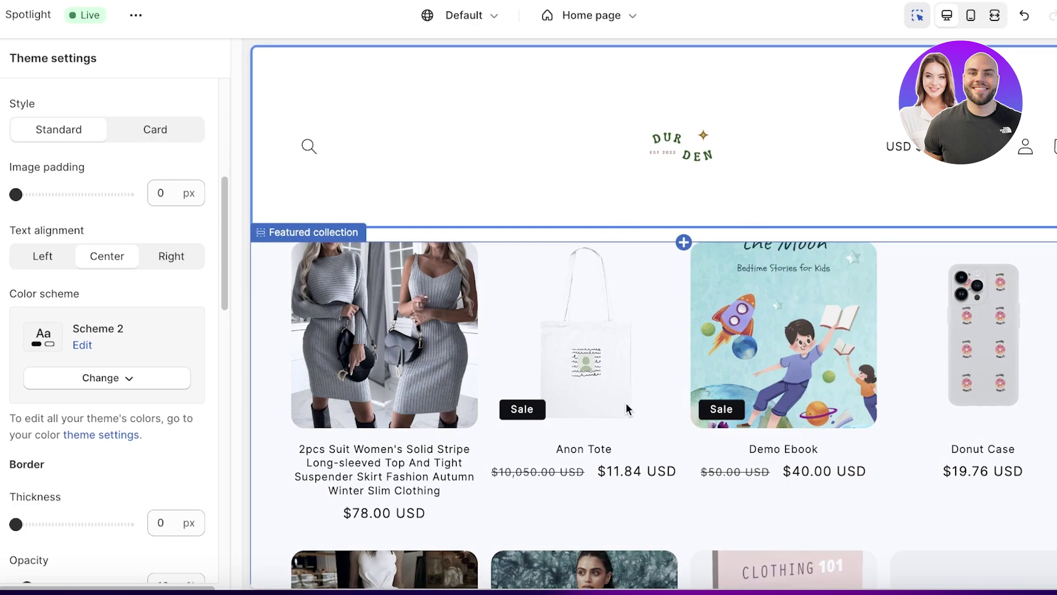
pyautogui.scroll(1, 82, 187)
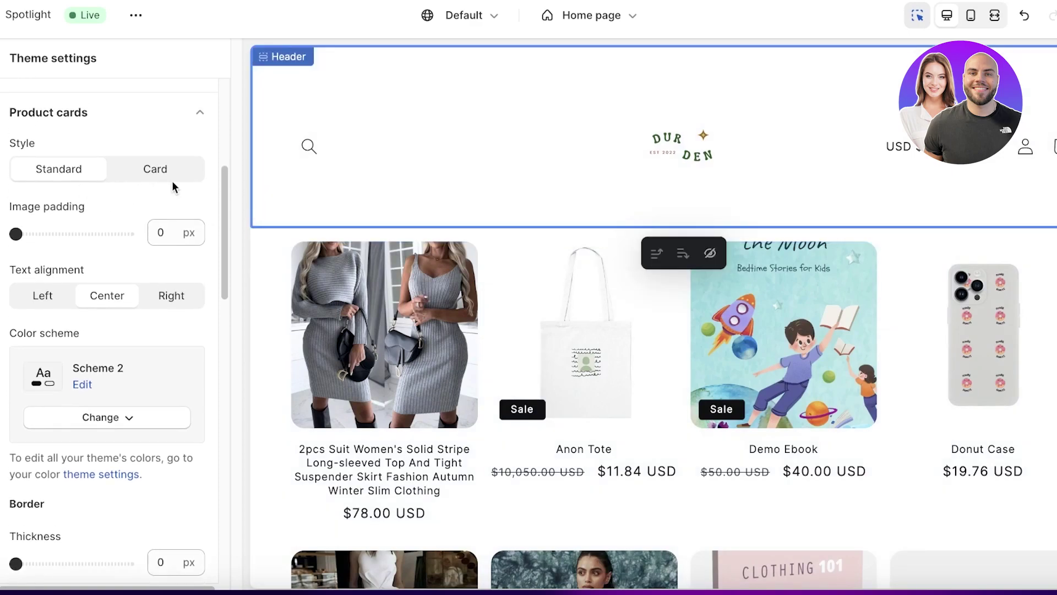
pyautogui.moveTo(16, 234); pyautogui.dragTo(36, 234)
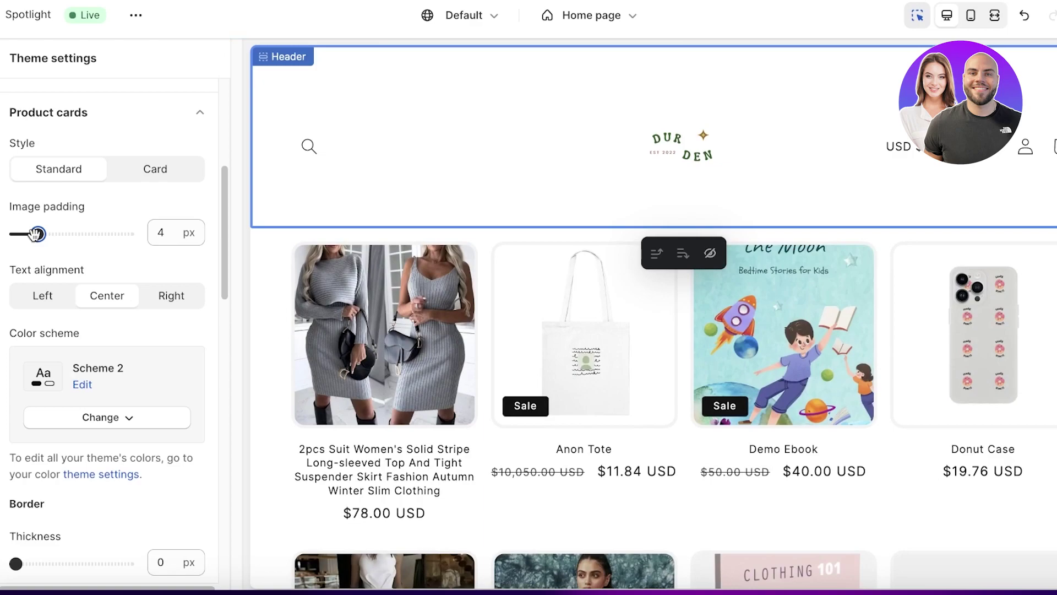
# Step: Set the product card corner radius to 4 px and border opacity to 10%
pyautogui.scroll(-5, 49, 286)
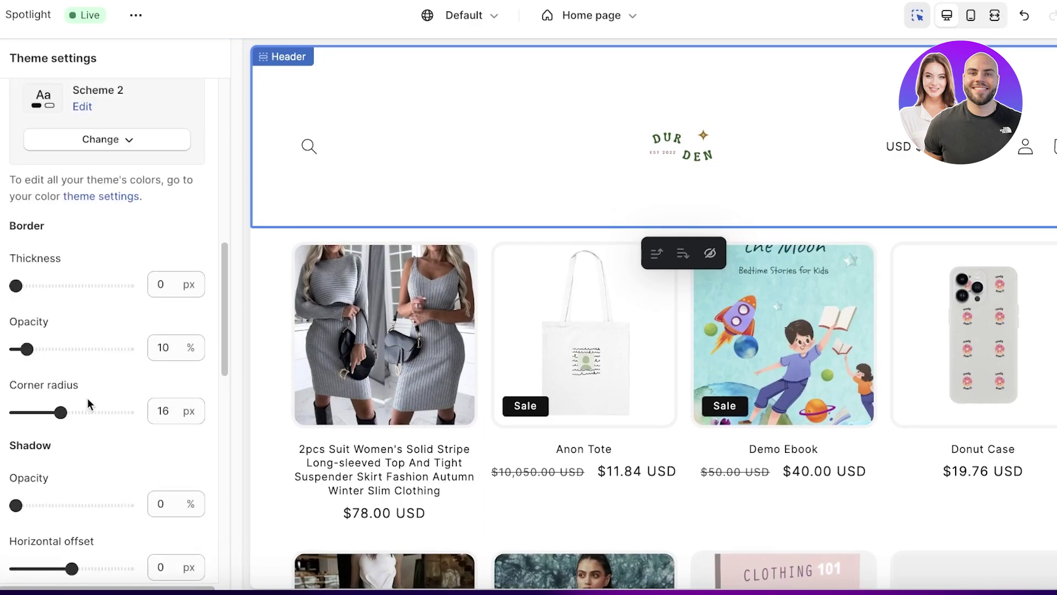
pyautogui.moveTo(60, 412); pyautogui.dragTo(26, 412)
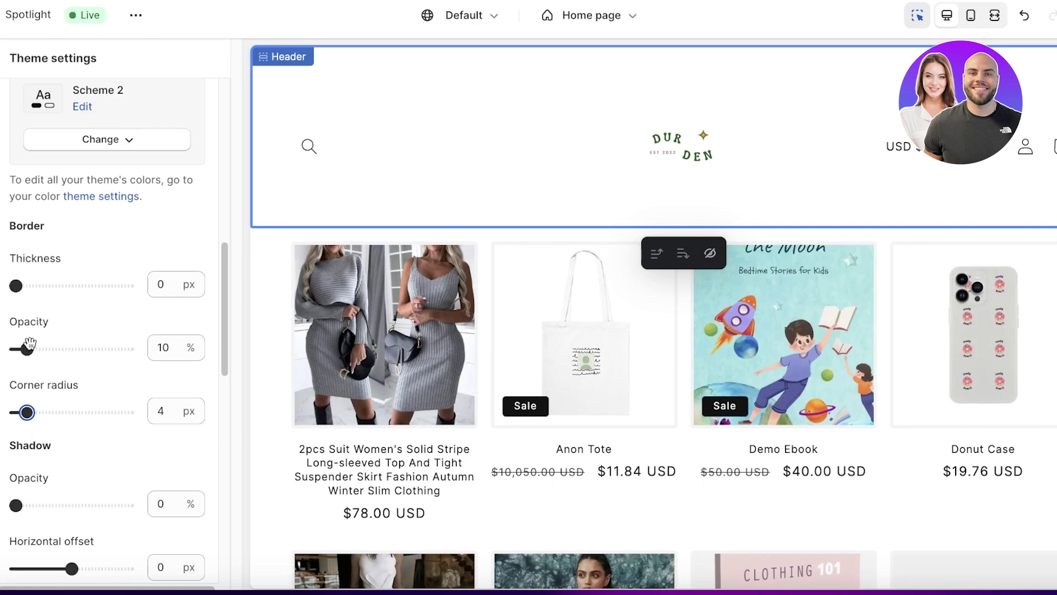
pyautogui.moveTo(29, 344); pyautogui.dragTo(87, 347)
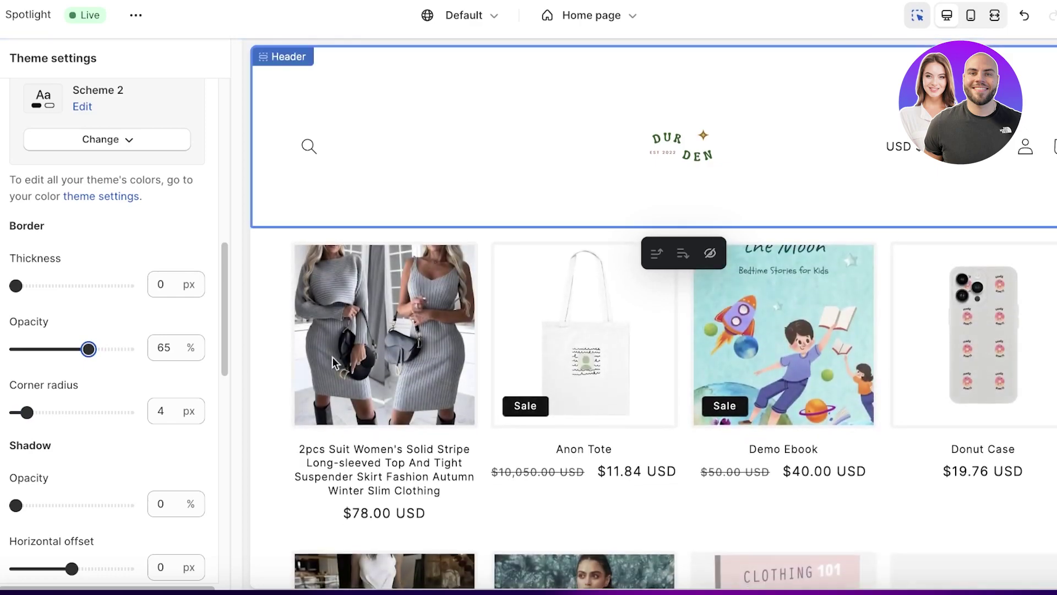
pyautogui.click(99, 348)
pyautogui.moveTo(99, 348); pyautogui.dragTo(27, 348)
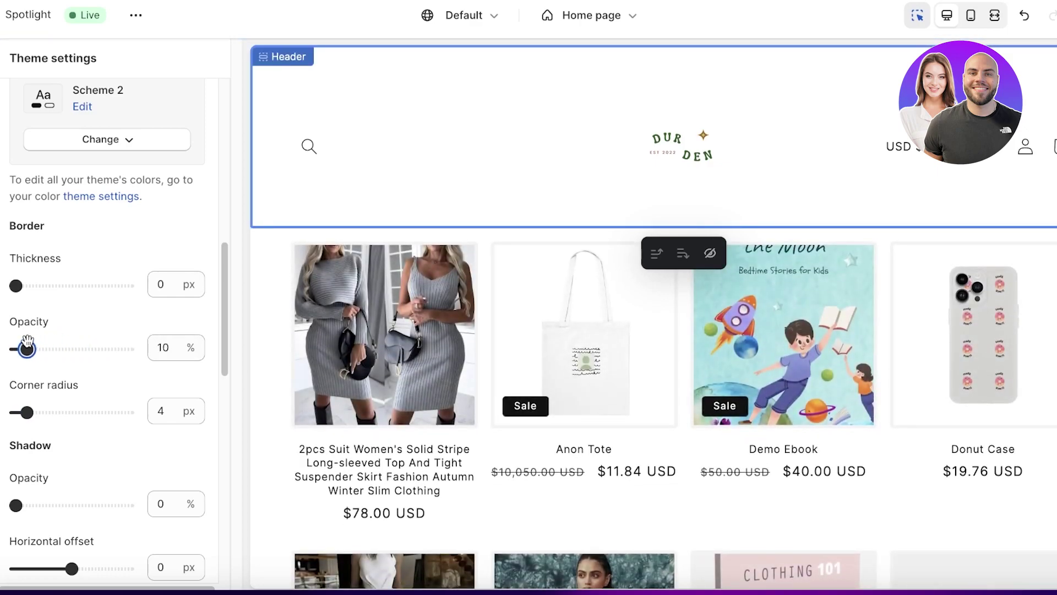
pyautogui.scroll(-6, 80, 348)
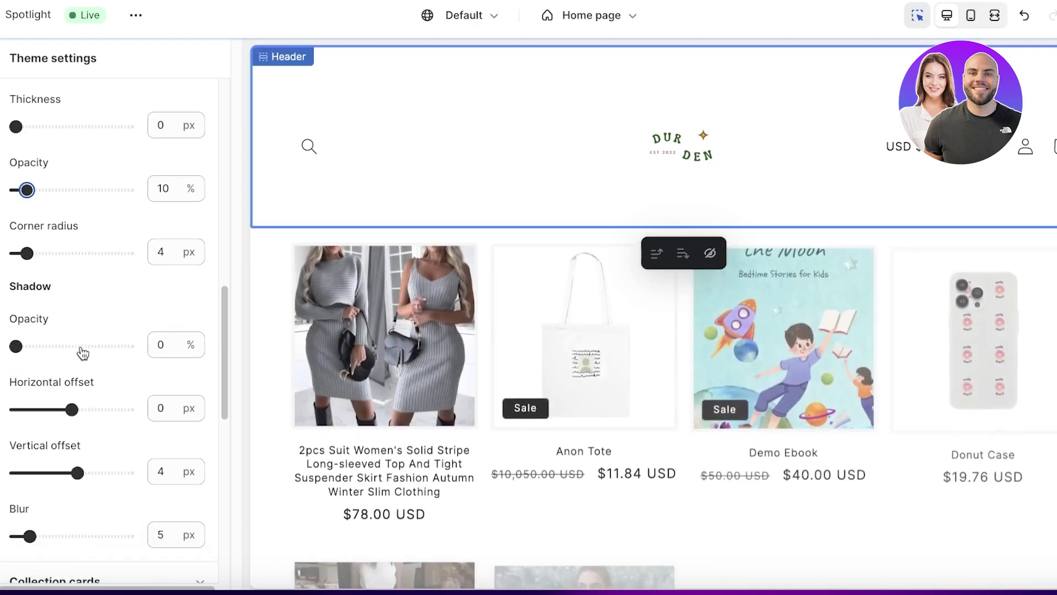
pyautogui.scroll(-5, 55, 347)
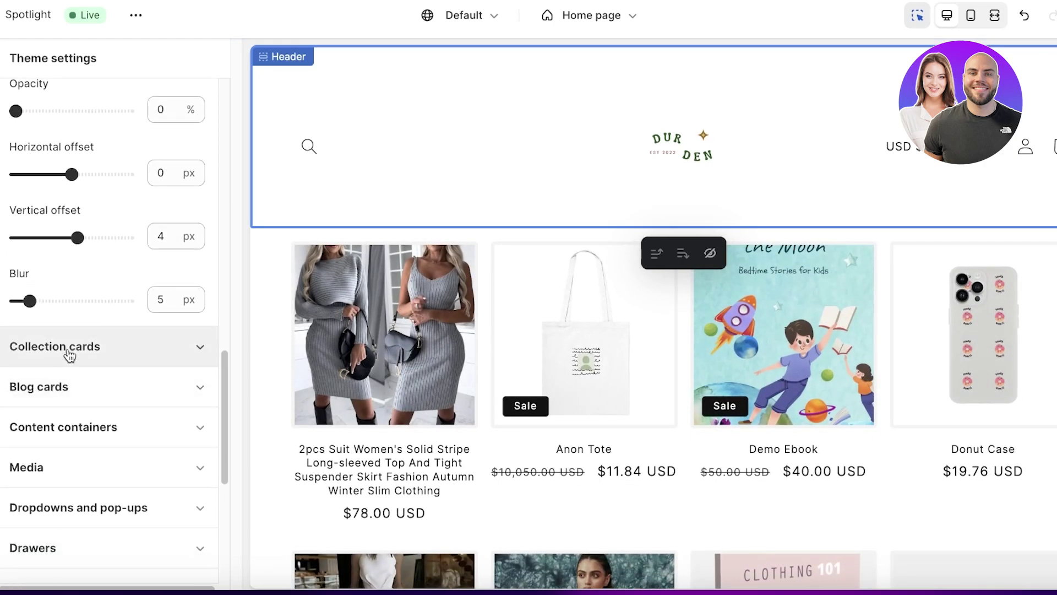
pyautogui.scroll(-3, 67, 362)
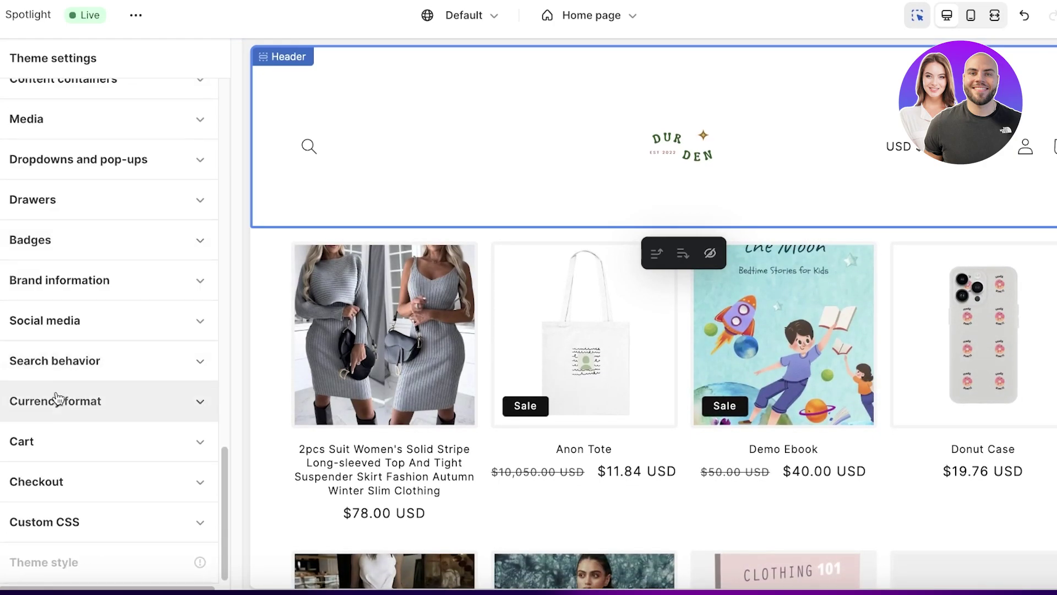
pyautogui.scroll(15, 58, 405)
pyautogui.scroll(3, 59, 399)
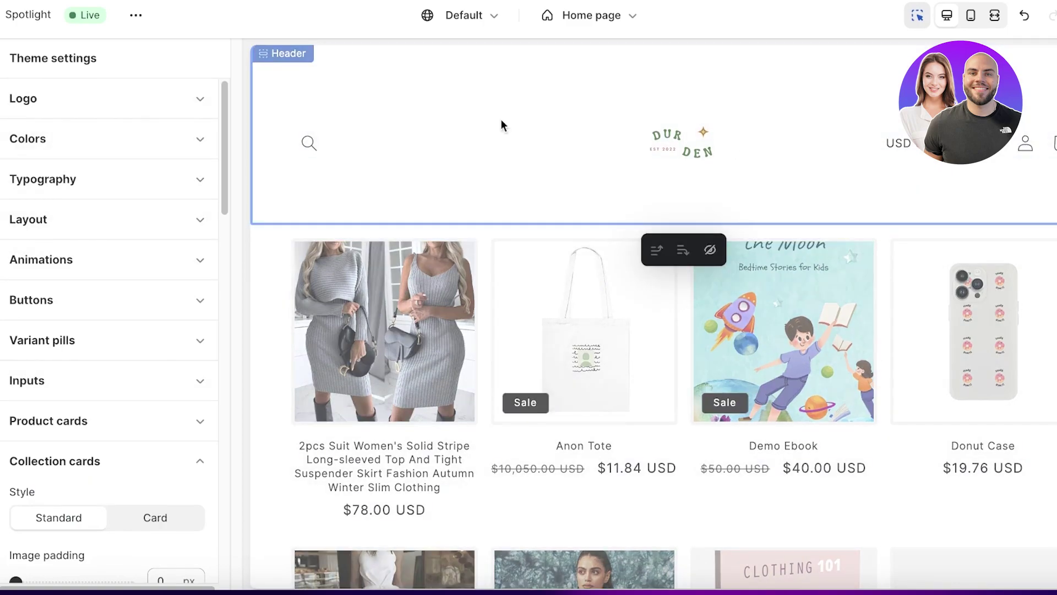
# Step: Select the Header section in the preview to show its settings
pyautogui.scroll(-10, 566, 276)
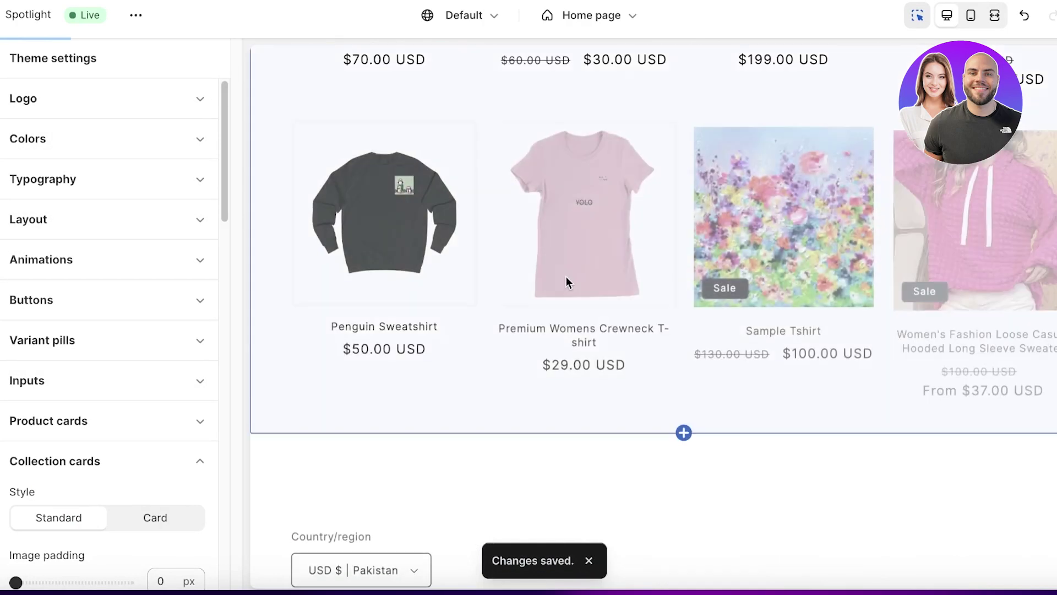
pyautogui.click(513, 192)
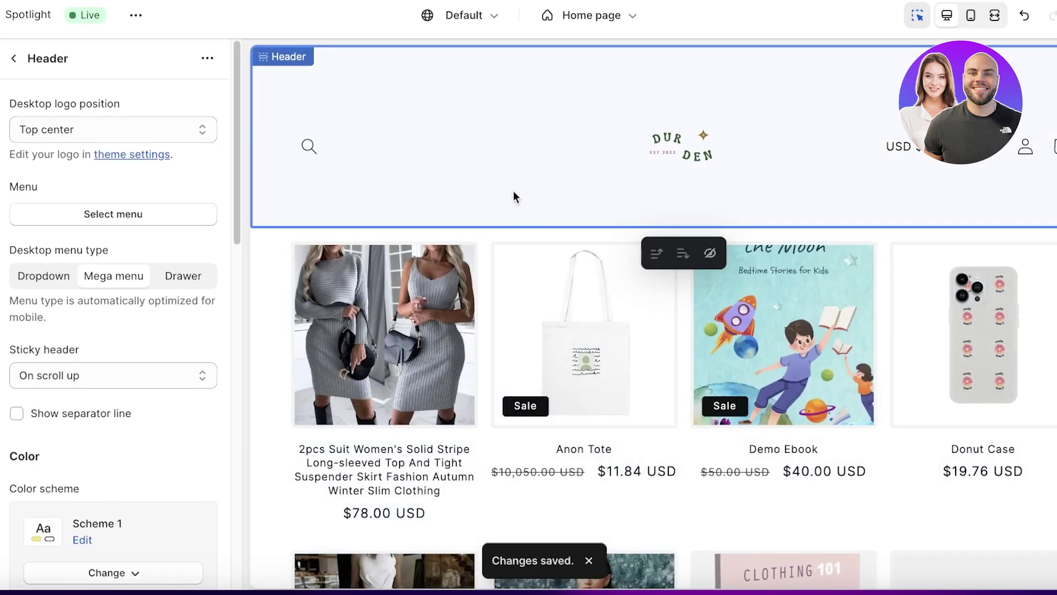
pyautogui.click(14, 59)
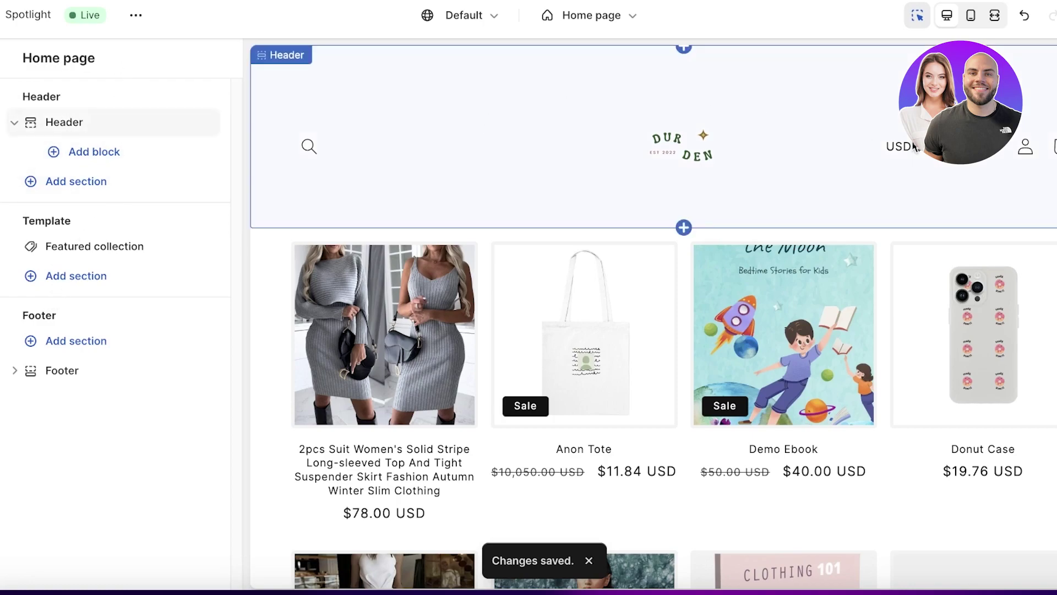
pyautogui.click(457, 134)
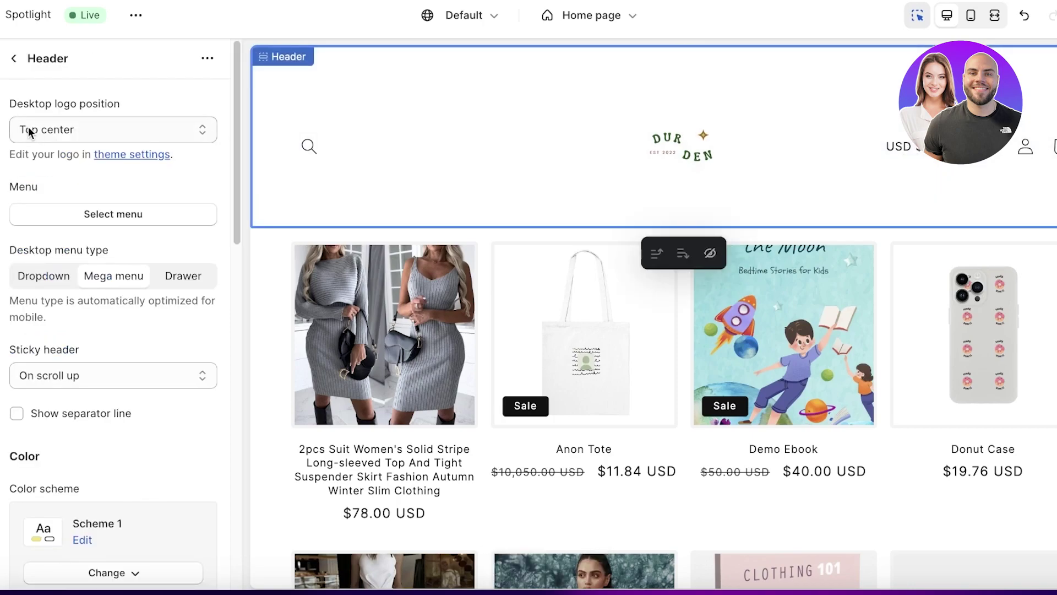
pyautogui.scroll(-3, 37, 216)
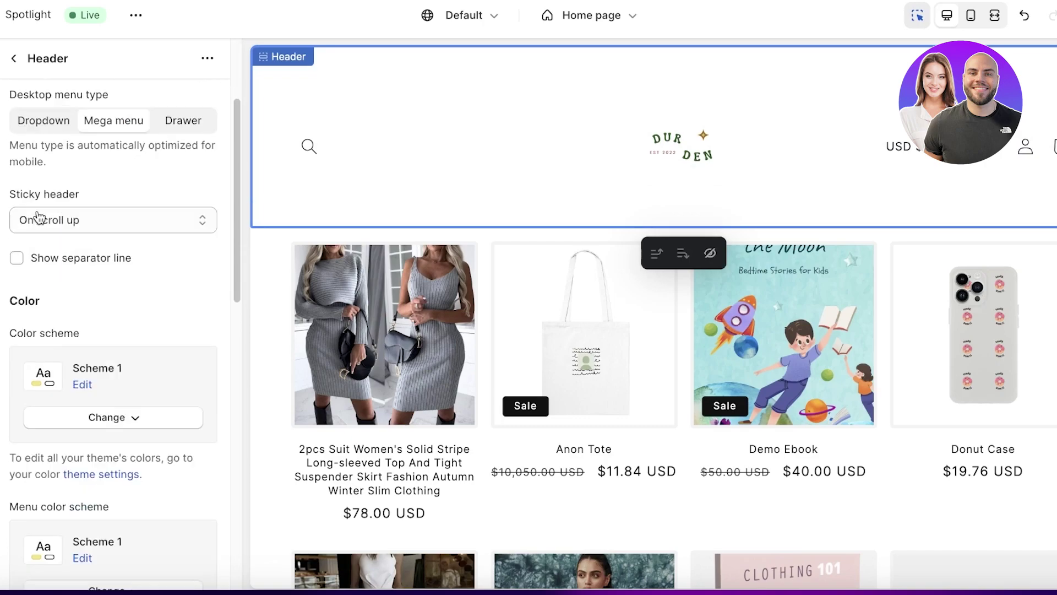
pyautogui.scroll(-3, 38, 248)
# Step: Try Scheme 2 and Scheme 4 for the header, then keep Scheme 1
pyautogui.click(106, 287)
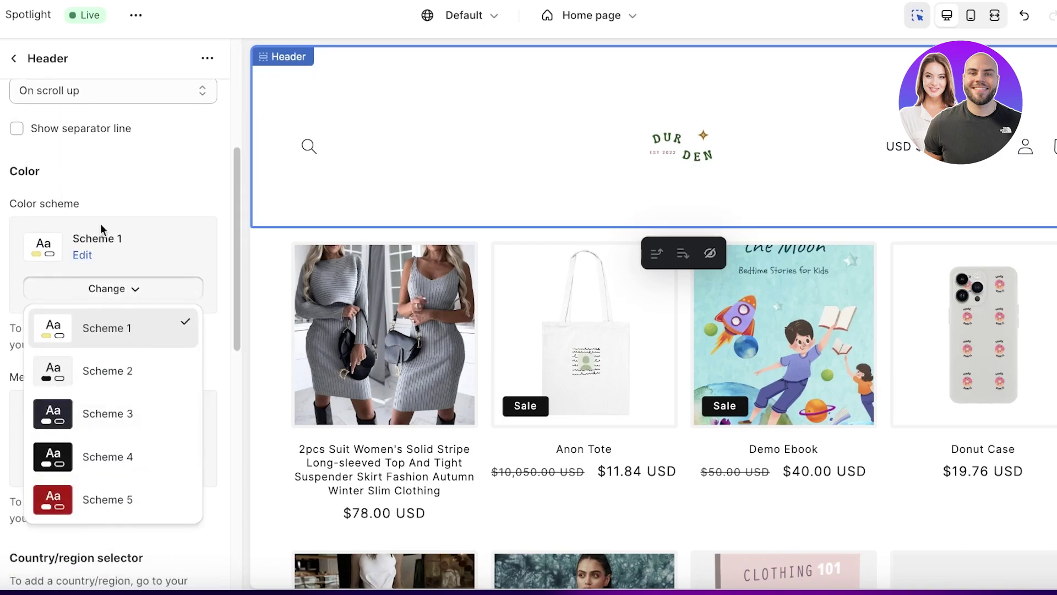
pyautogui.click(103, 377)
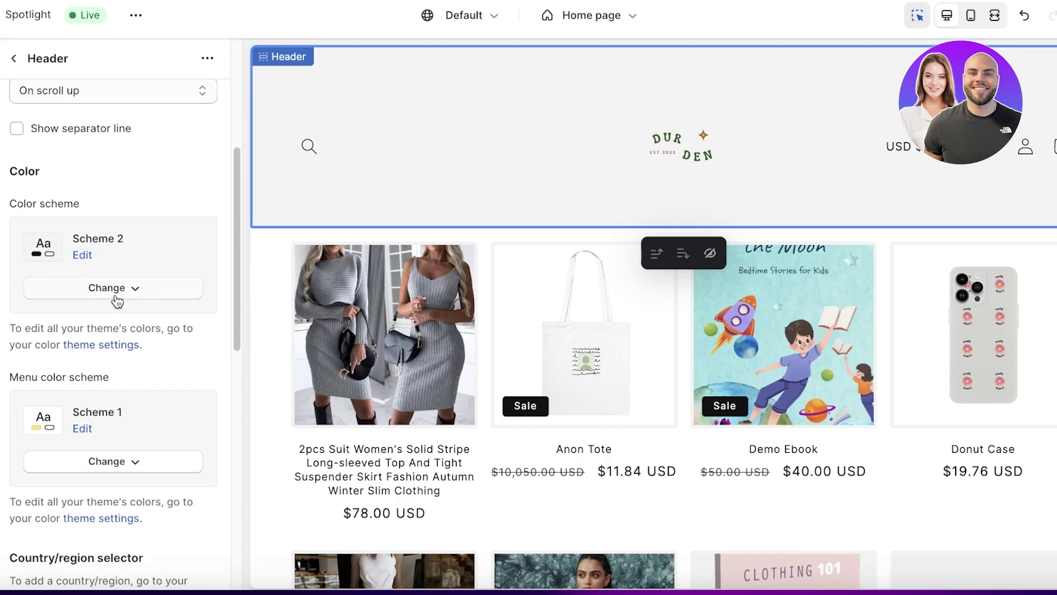
pyautogui.click(113, 292)
pyautogui.click(98, 452)
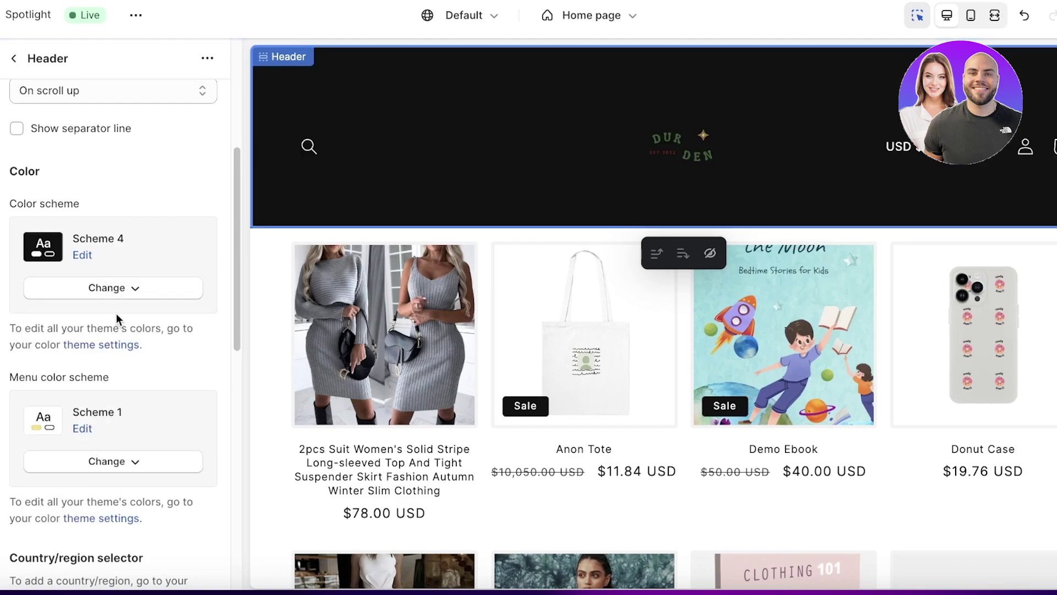
pyautogui.click(116, 300)
pyautogui.click(108, 328)
pyautogui.scroll(-1, 187, 279)
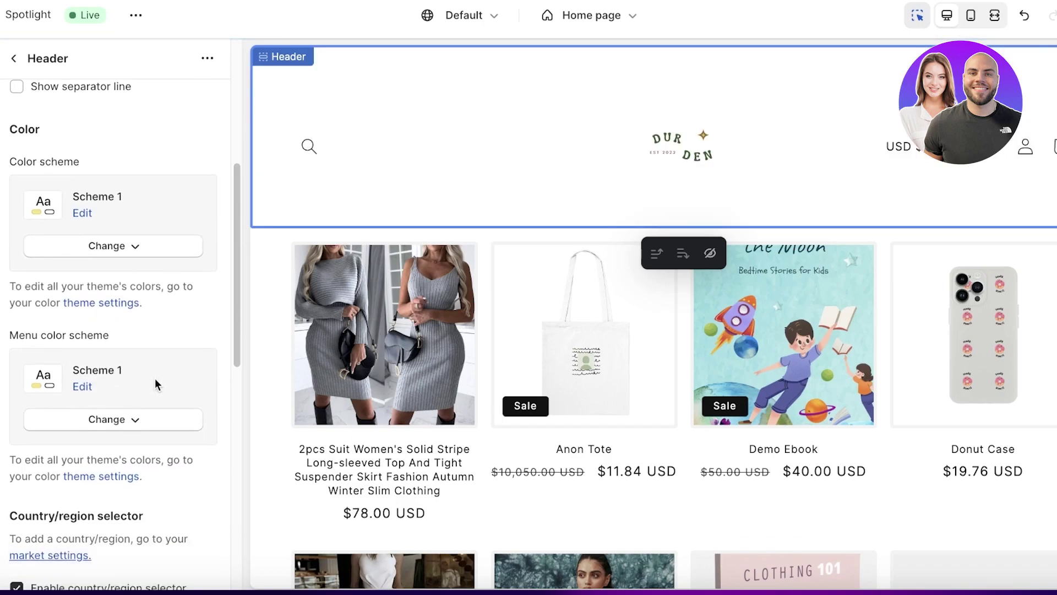
pyautogui.click(332, 337)
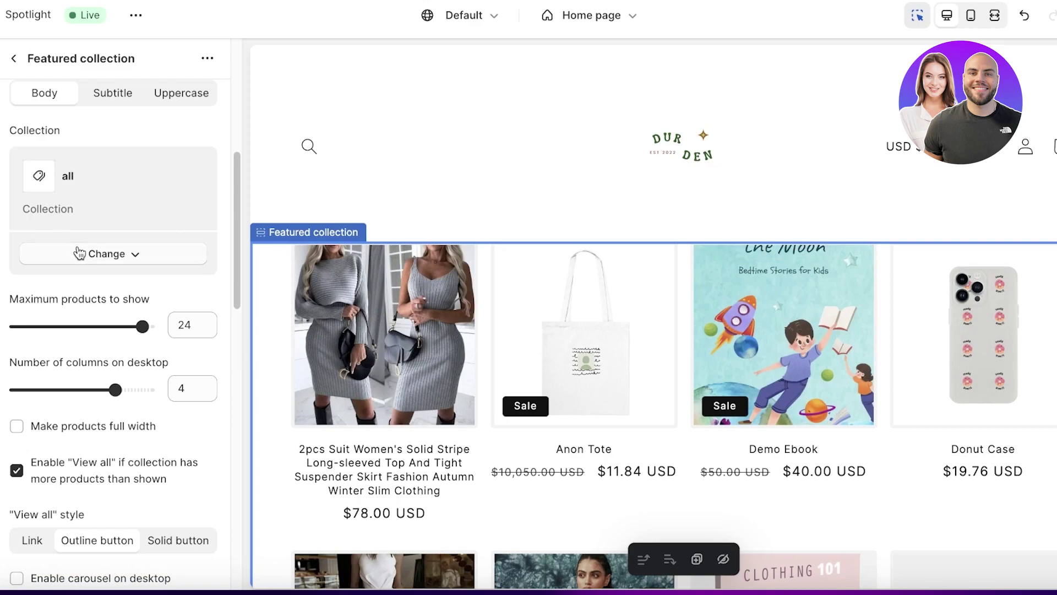
pyautogui.click(80, 253)
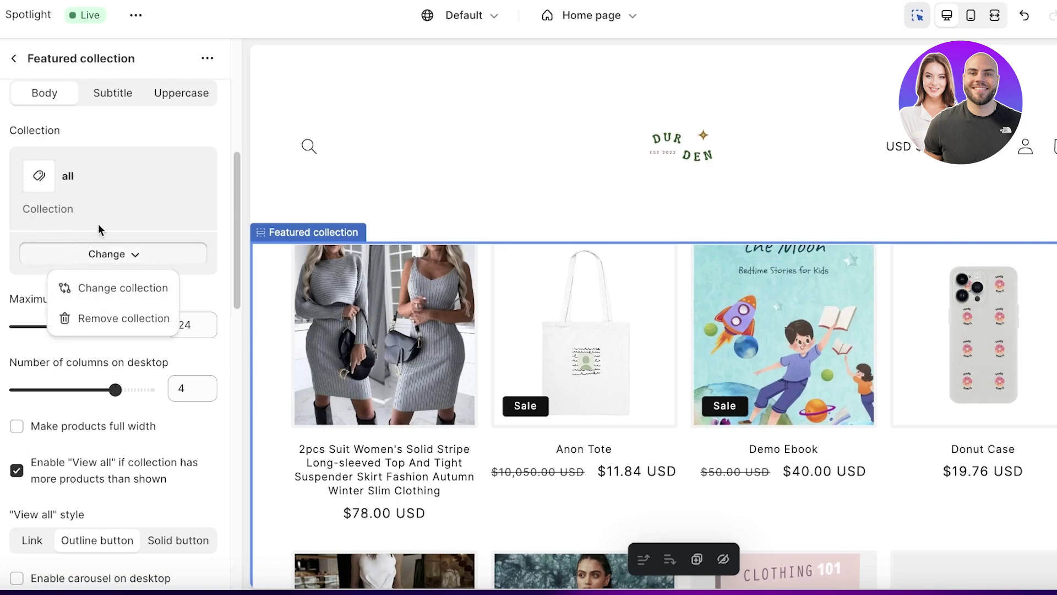
pyautogui.scroll(-3, 100, 229)
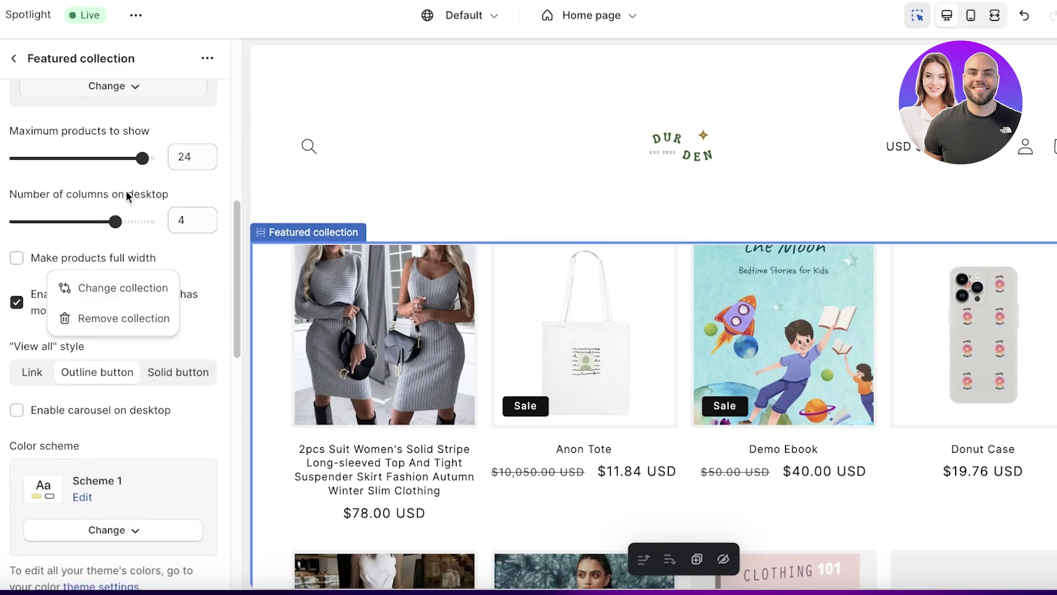
pyautogui.scroll(8, 127, 190)
pyautogui.click(144, 217)
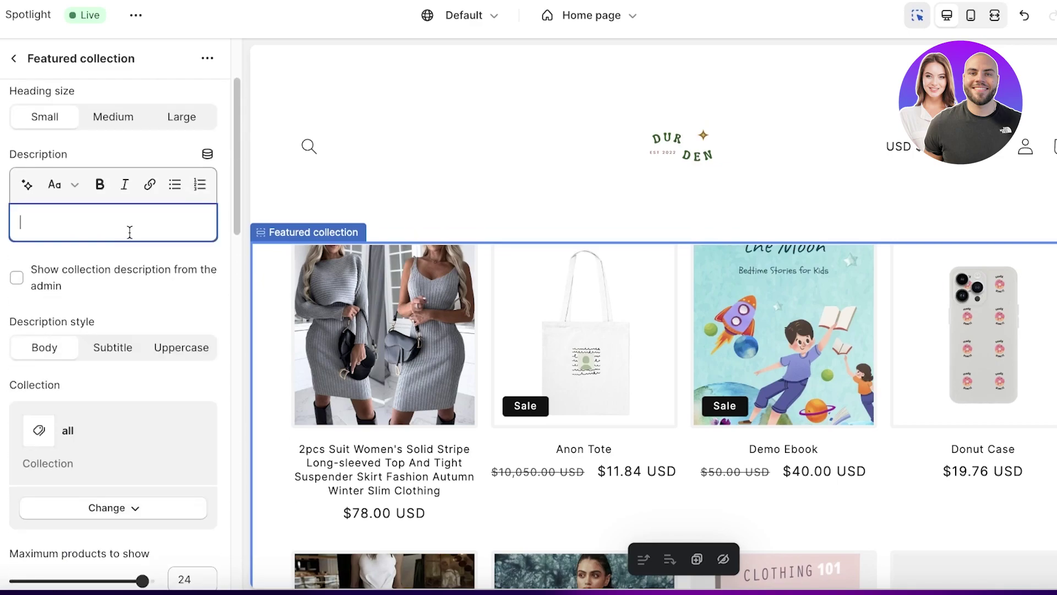
pyautogui.scroll(-2, 341, 322)
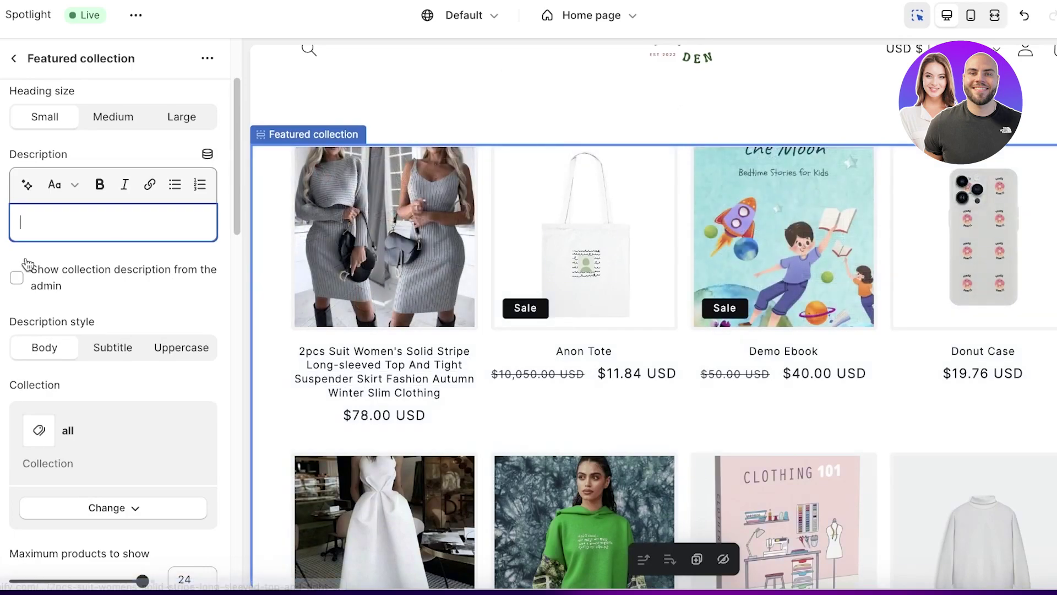
pyautogui.scroll(2, 671, 551)
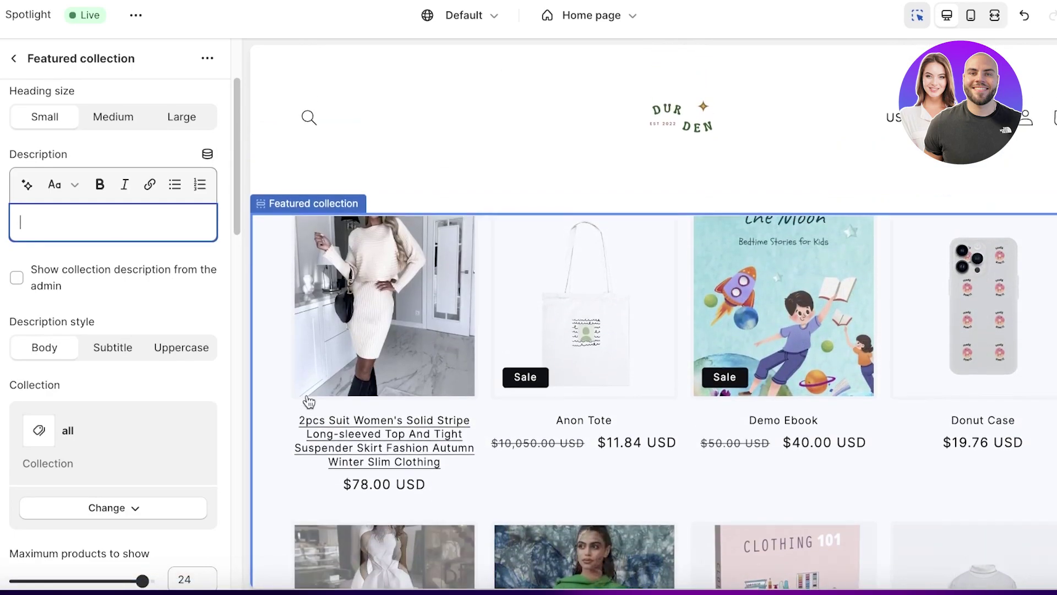
pyautogui.click(14, 57)
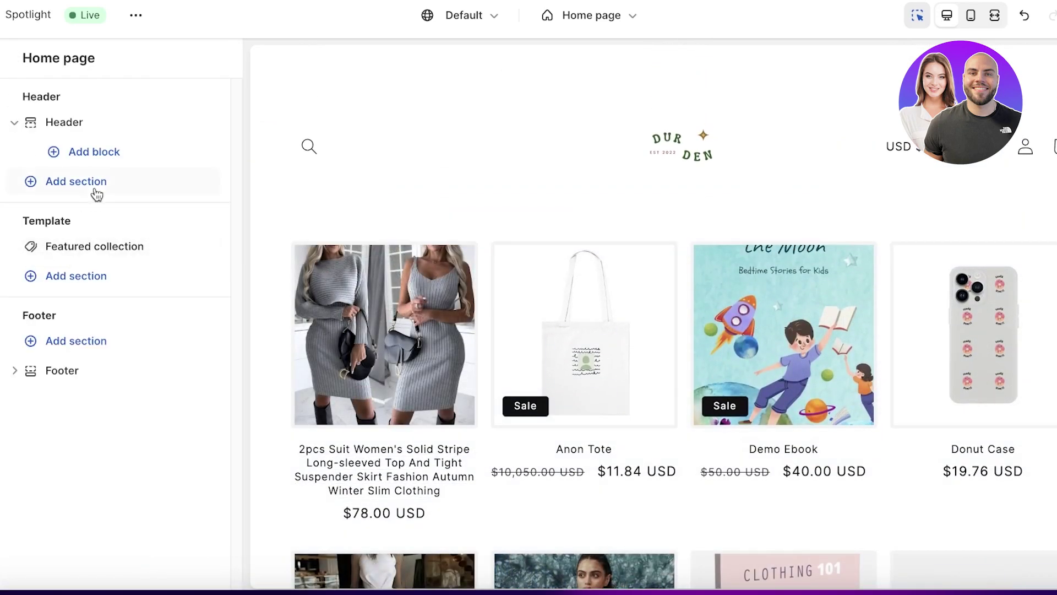
pyautogui.click(87, 243)
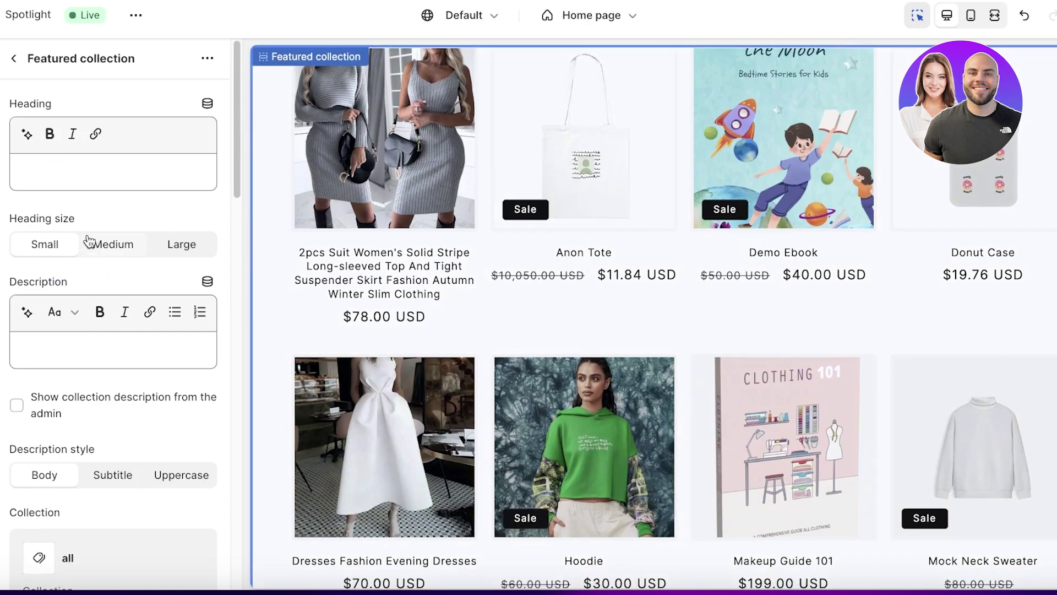
pyautogui.click(12, 59)
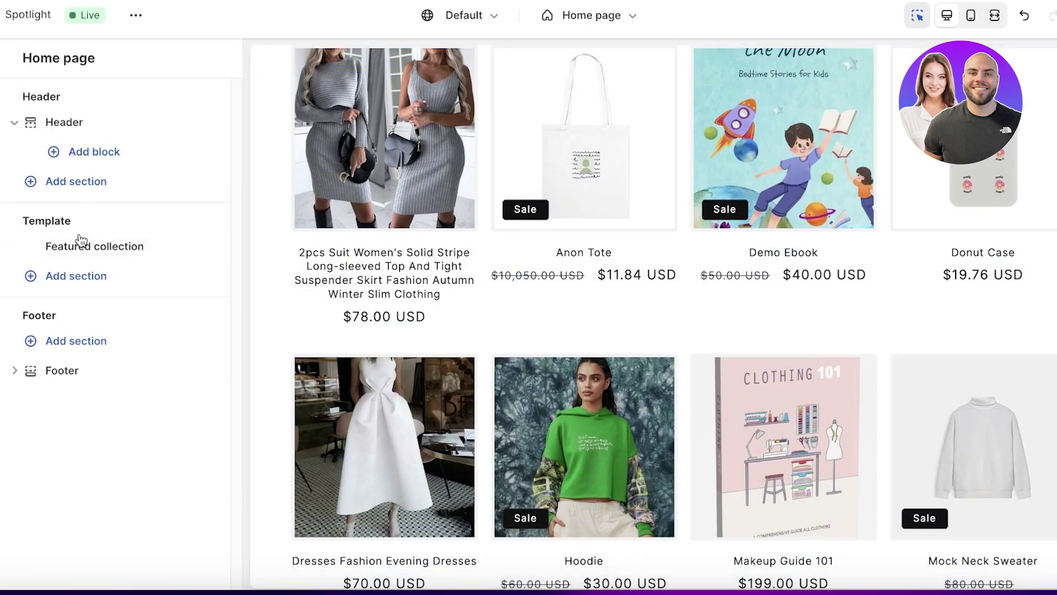
pyautogui.click(132, 247)
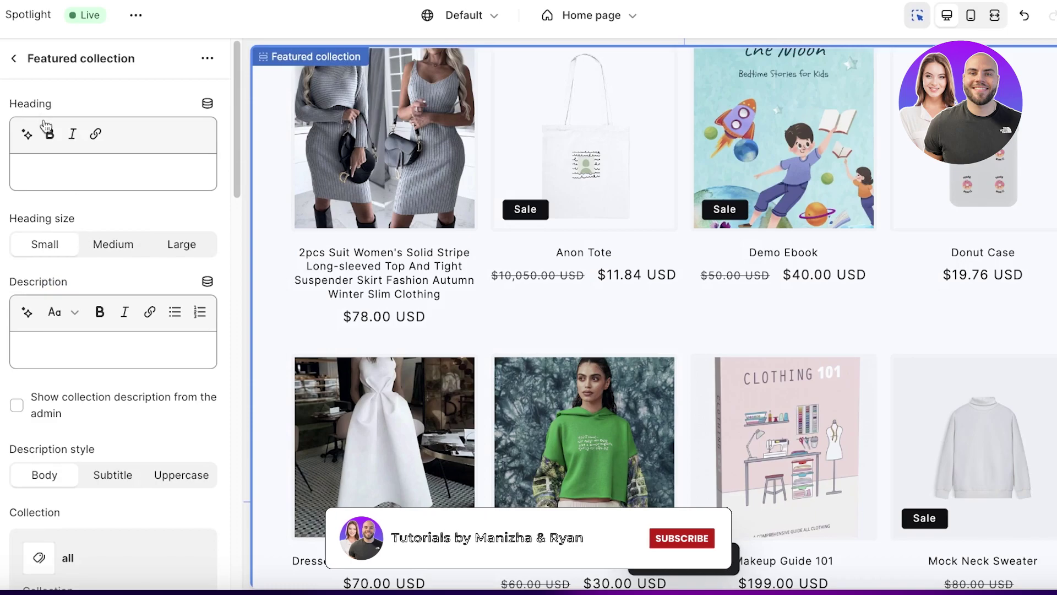
pyautogui.scroll(-6, 47, 125)
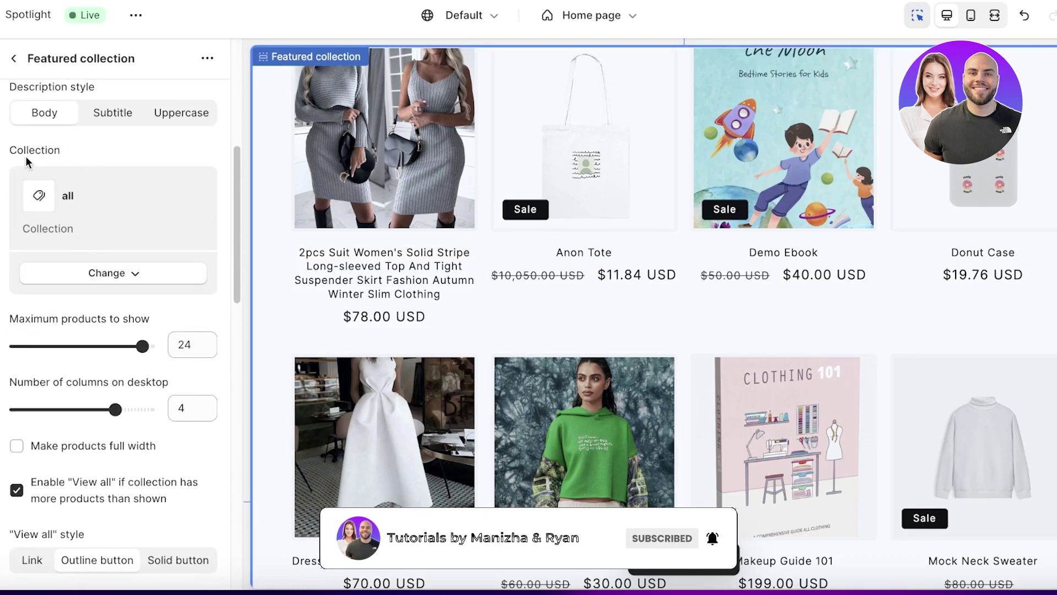
# Step: Preview the Bottoms, Tops and Home page collections, then select Home page for Featured collection
pyautogui.click(83, 273)
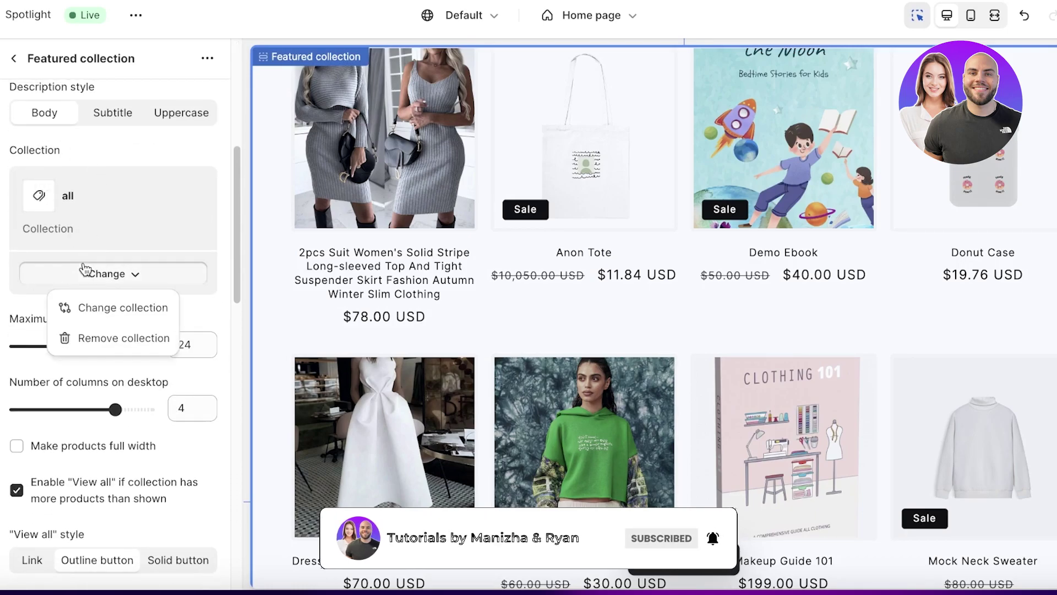
pyautogui.click(101, 308)
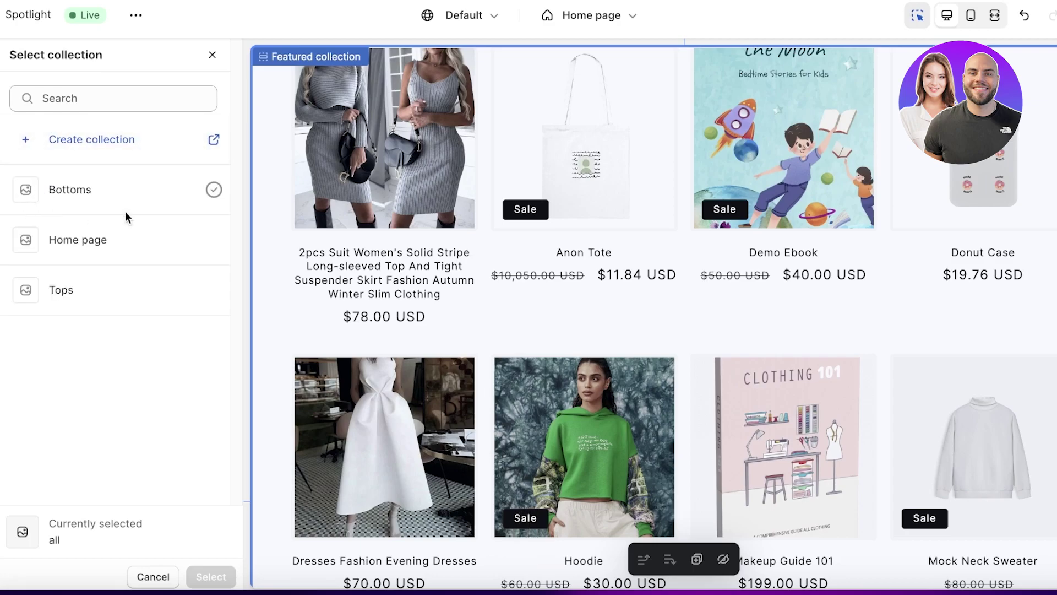
pyautogui.click(194, 193)
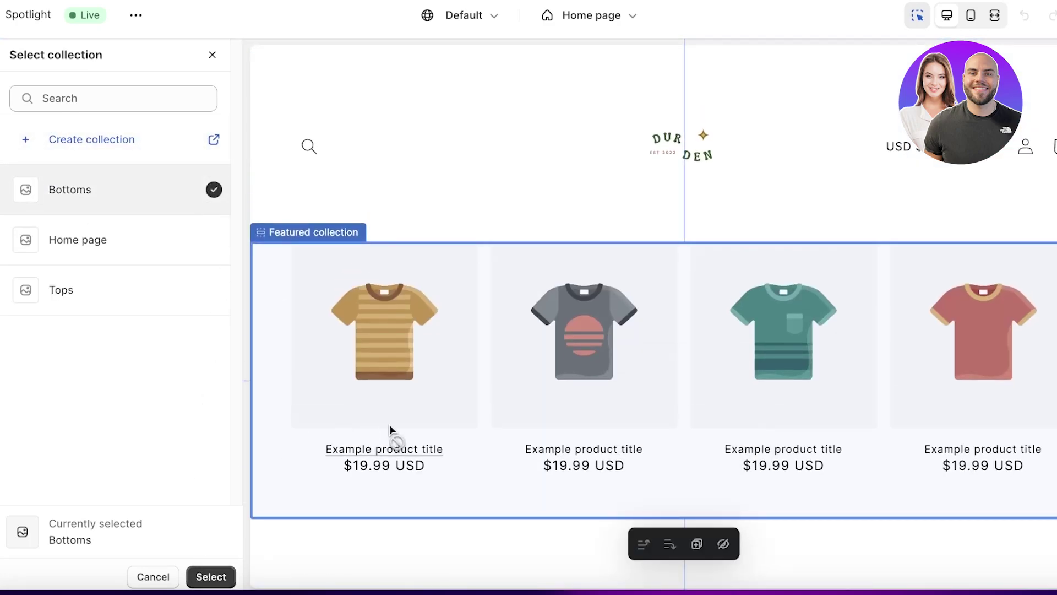
pyautogui.click(100, 240)
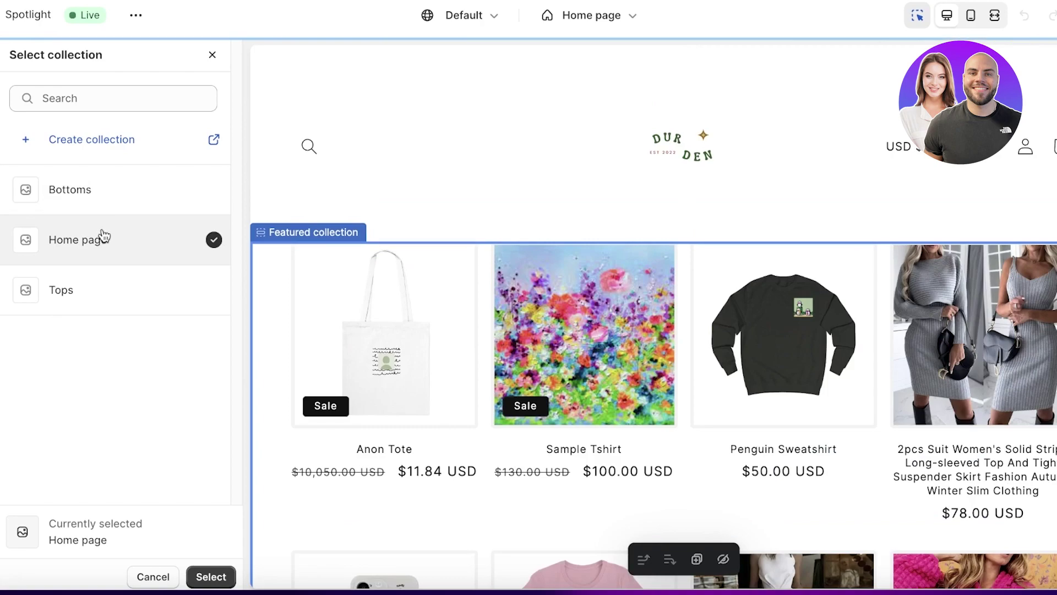
pyautogui.click(106, 198)
pyautogui.click(108, 238)
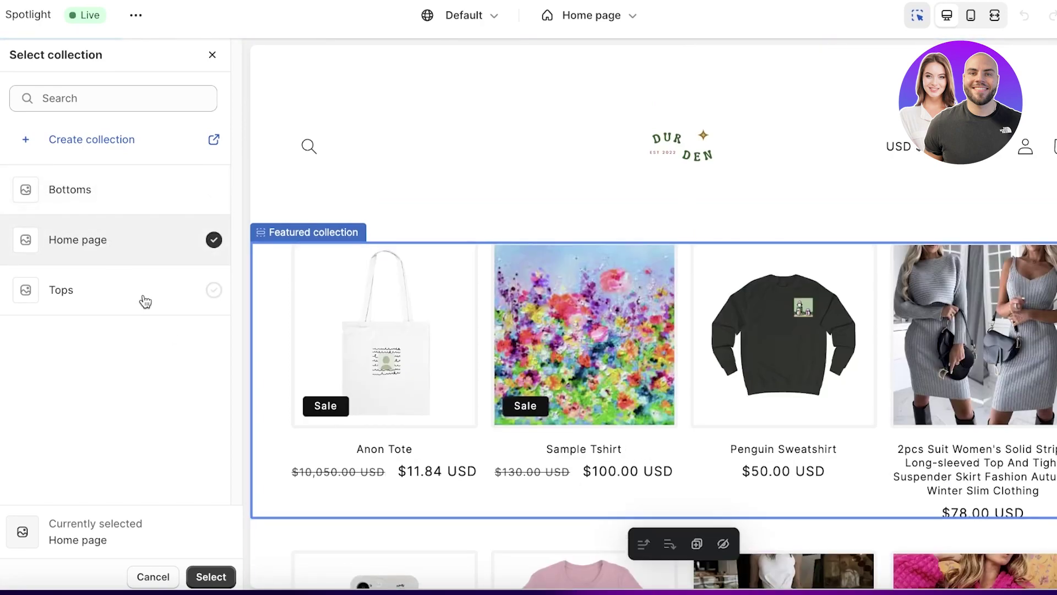
pyautogui.click(130, 281)
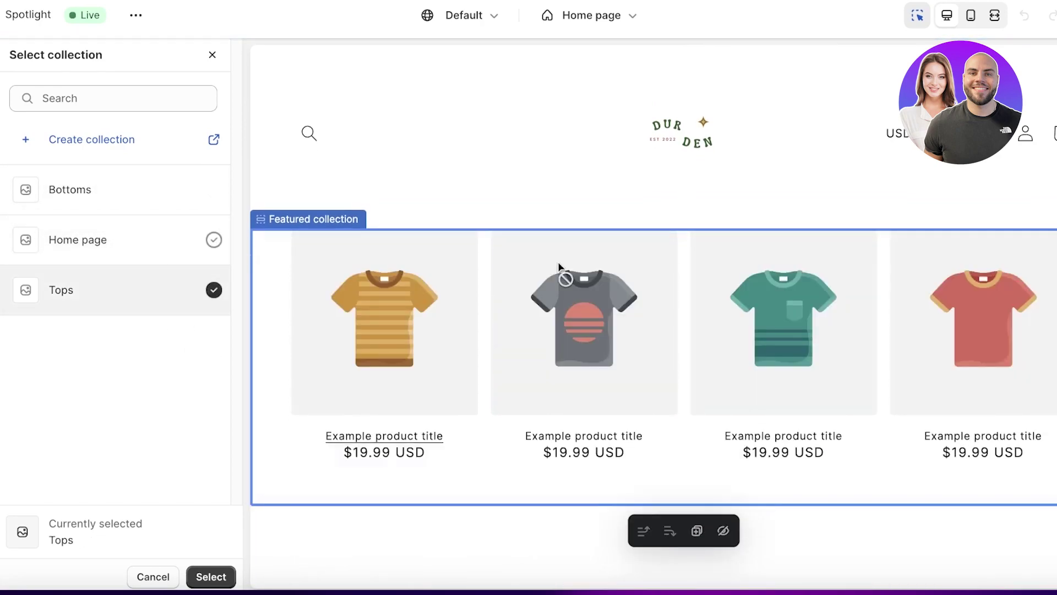
pyautogui.click(76, 208)
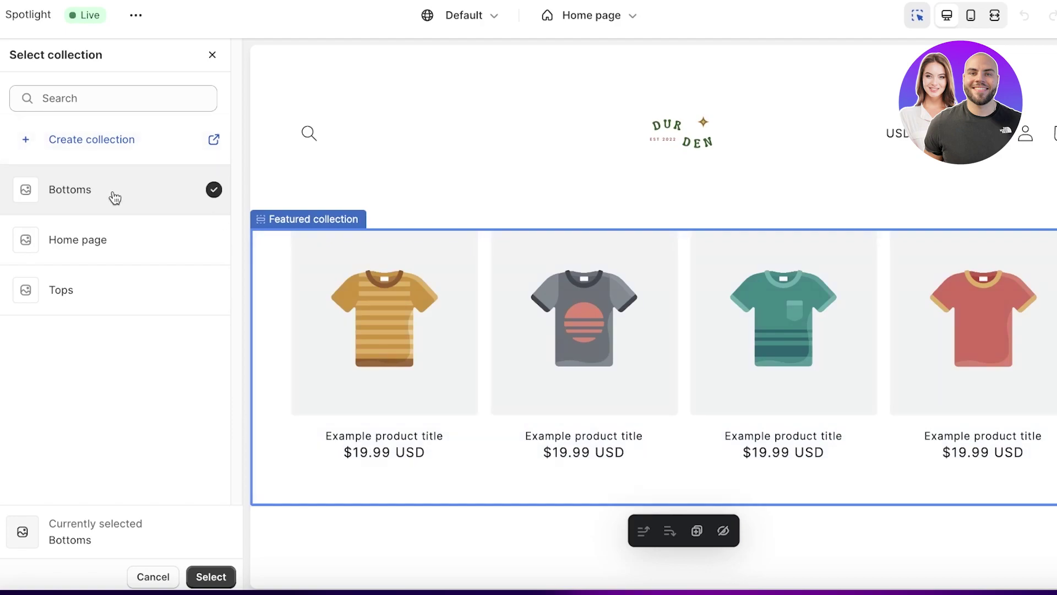
pyautogui.click(113, 239)
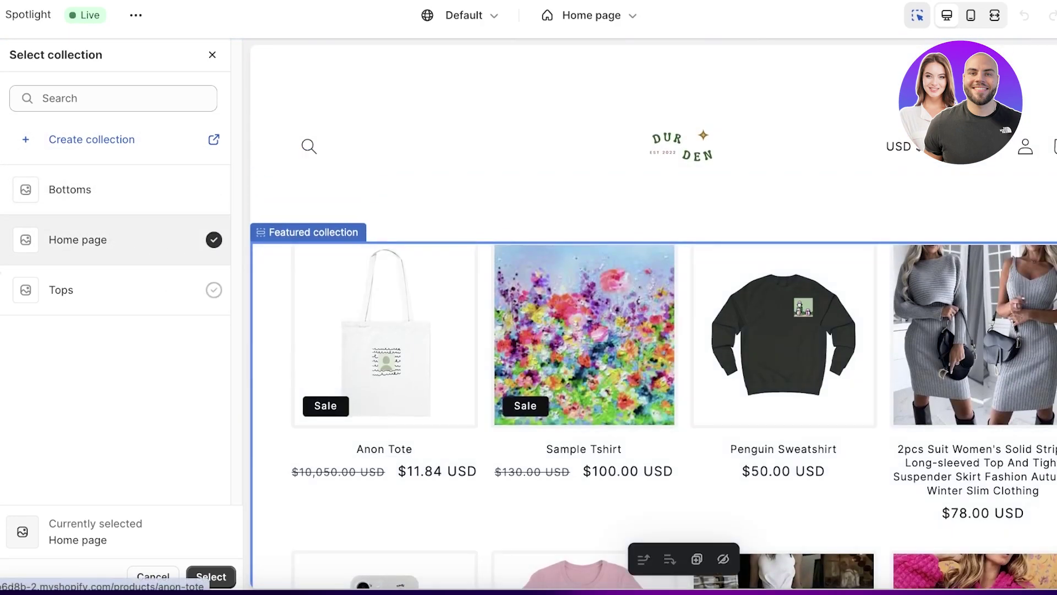
pyautogui.click(207, 576)
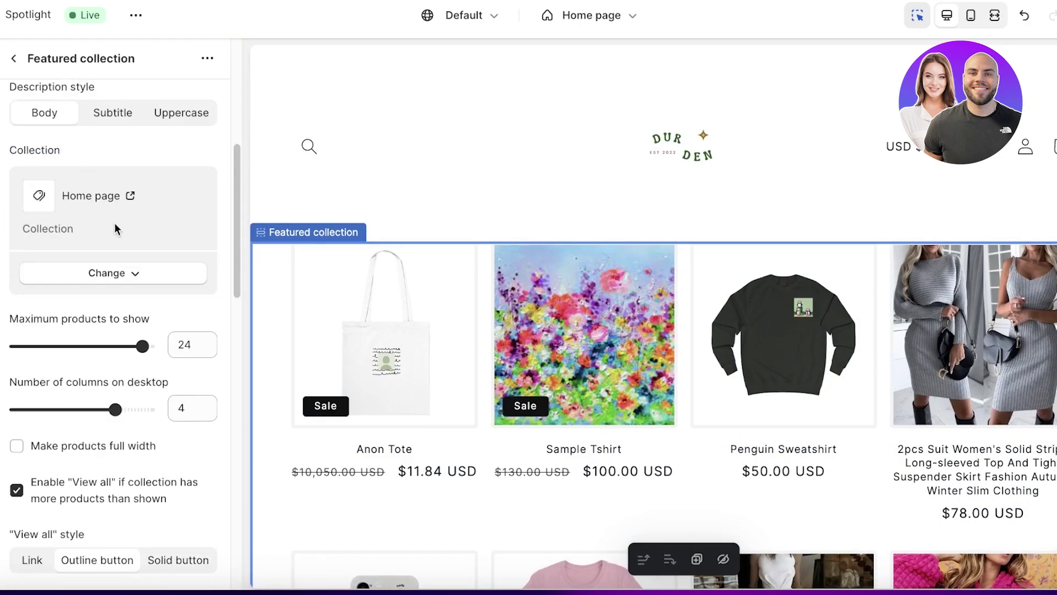
# Step: Try 5 and 2 desktop columns, then set the featured collection to 3 columns
pyautogui.scroll(-5, 349, 279)
pyautogui.scroll(5, 349, 279)
pyautogui.scroll(-1, 84, 297)
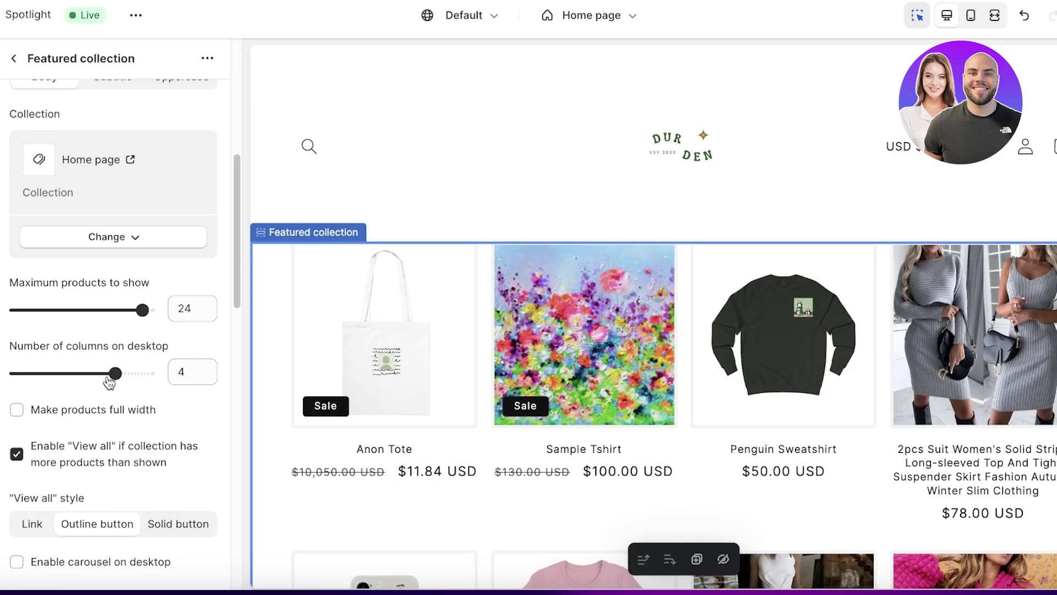
pyautogui.moveTo(113, 374)
pyautogui.mouseDown()
pyautogui.moveTo(146, 373)
pyautogui.moveTo(48, 374)
pyautogui.moveTo(106, 372)
pyautogui.mouseUp()
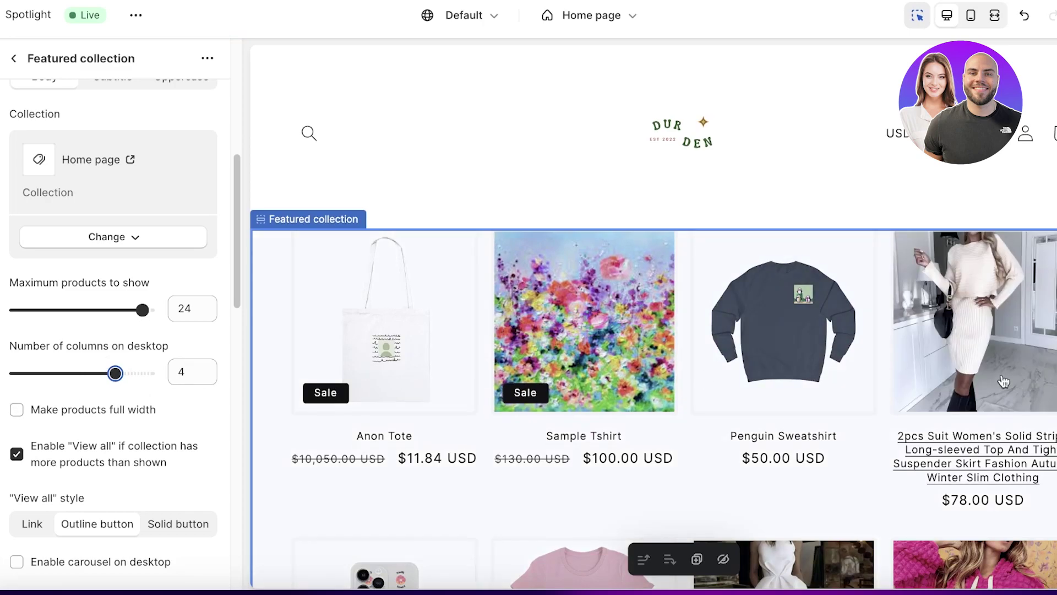
pyautogui.click(90, 373)
pyautogui.moveTo(91, 371); pyautogui.dragTo(64, 364)
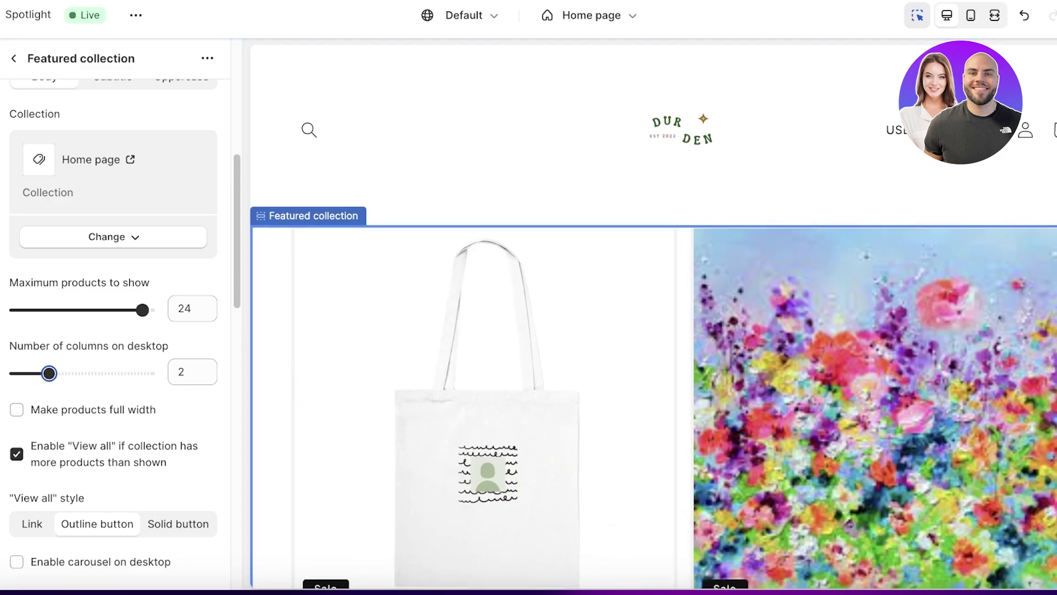
pyautogui.moveTo(49, 373); pyautogui.dragTo(81, 374)
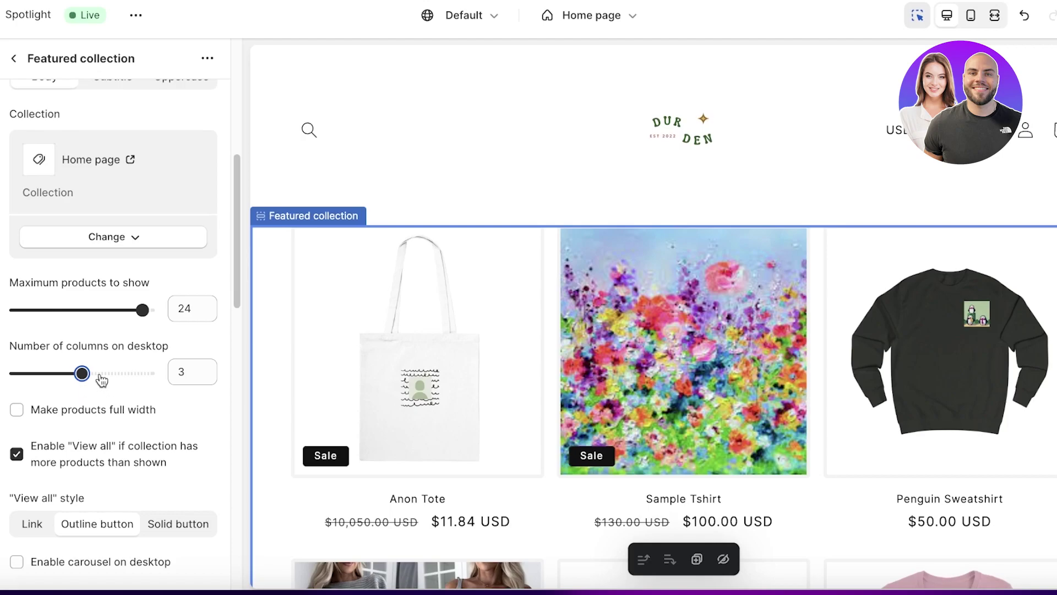
# Step: Scroll the preview to check the three-per-row product grid
pyautogui.scroll(-3, 101, 380)
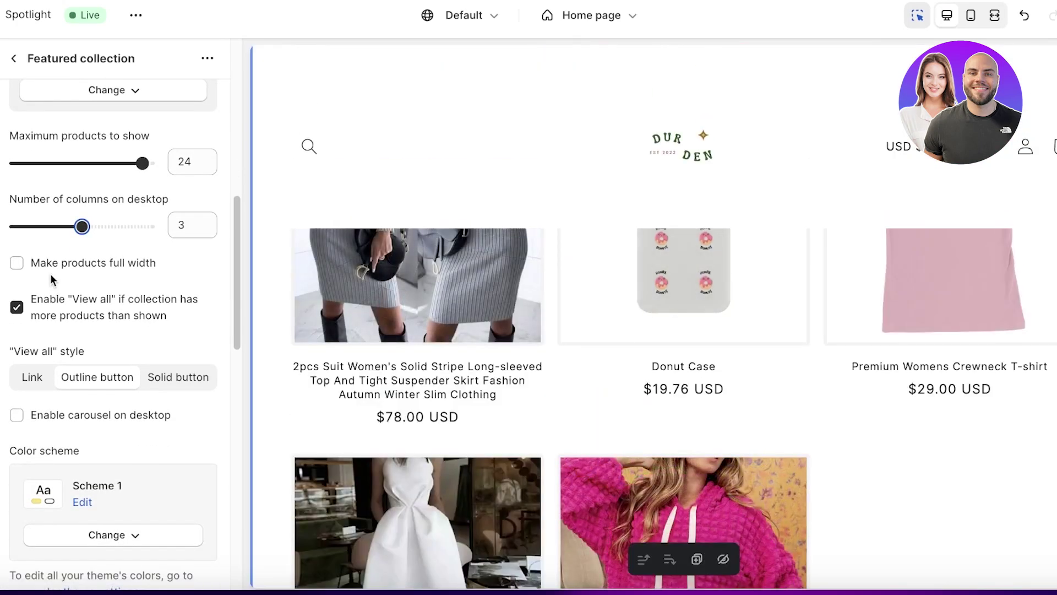
pyautogui.scroll(-1, 30, 308)
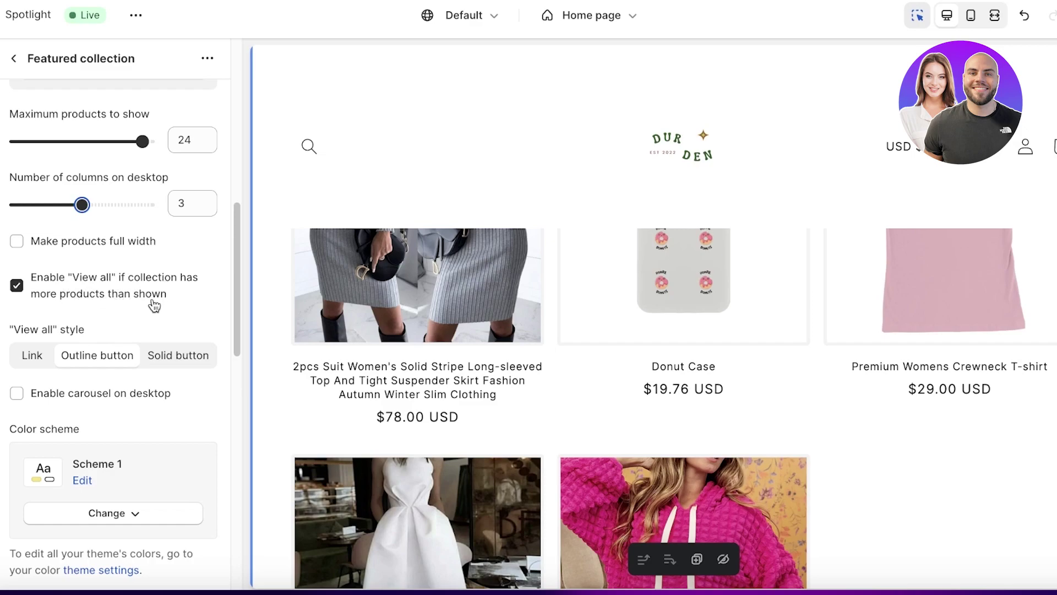
pyautogui.scroll(-1, 110, 314)
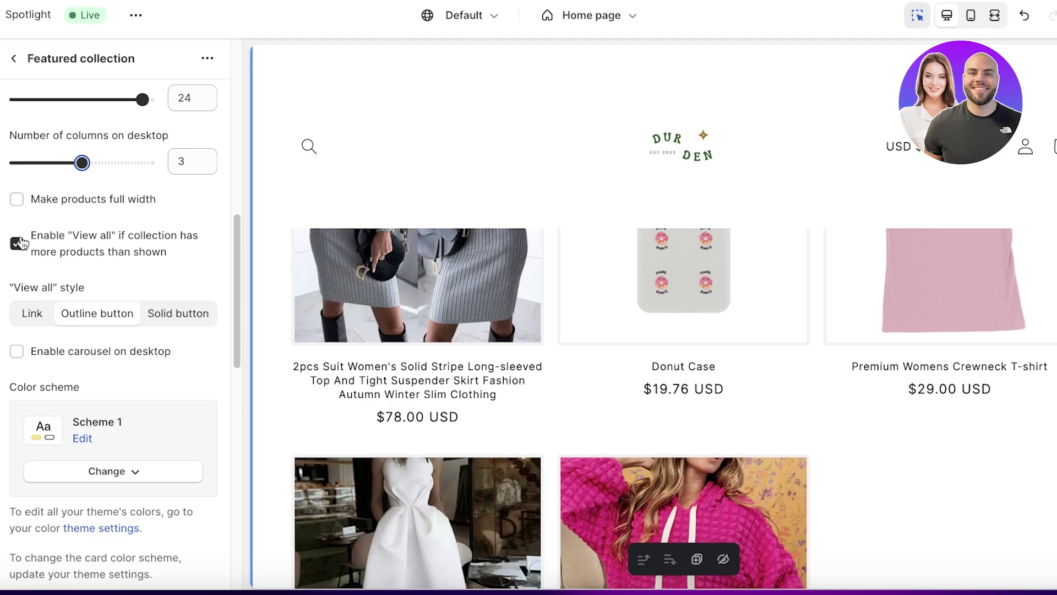
pyautogui.scroll(-8, 807, 424)
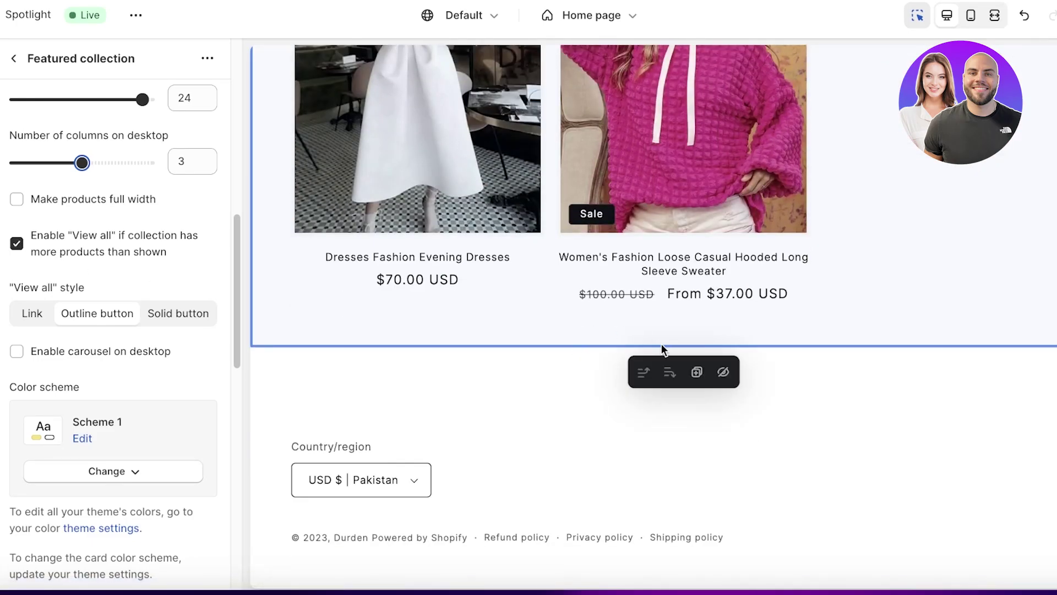
pyautogui.scroll(3, 110, 280)
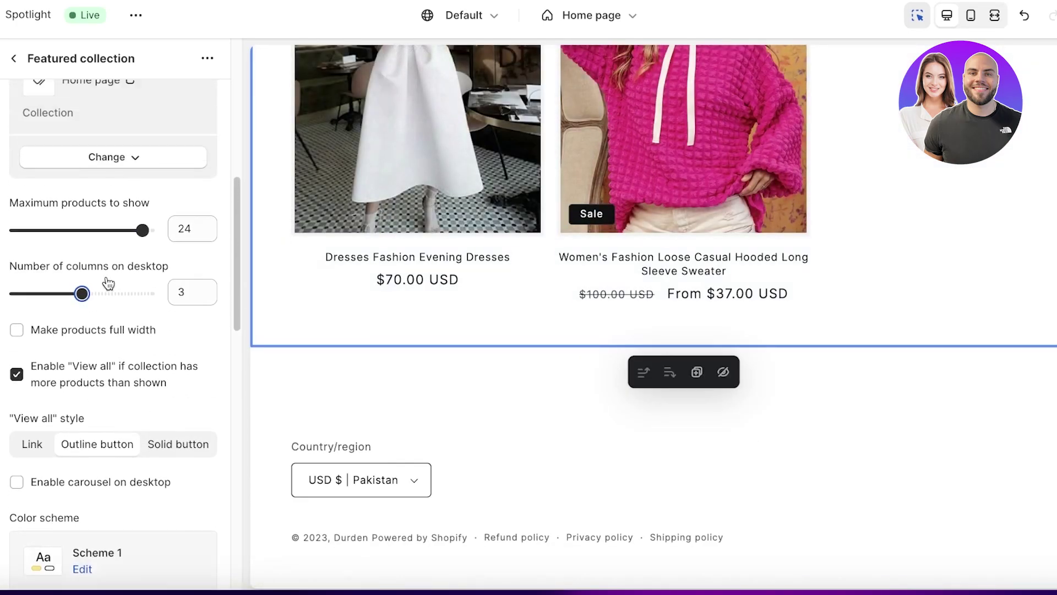
pyautogui.scroll(1, 109, 283)
pyautogui.click(180, 268)
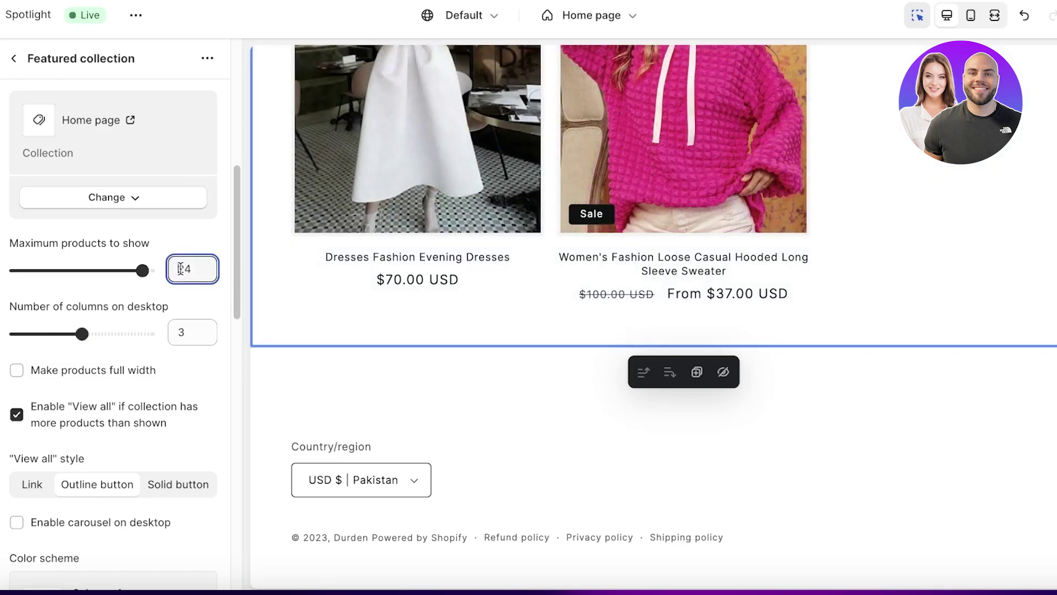
pyautogui.moveTo(142, 270); pyautogui.dragTo(164, 270)
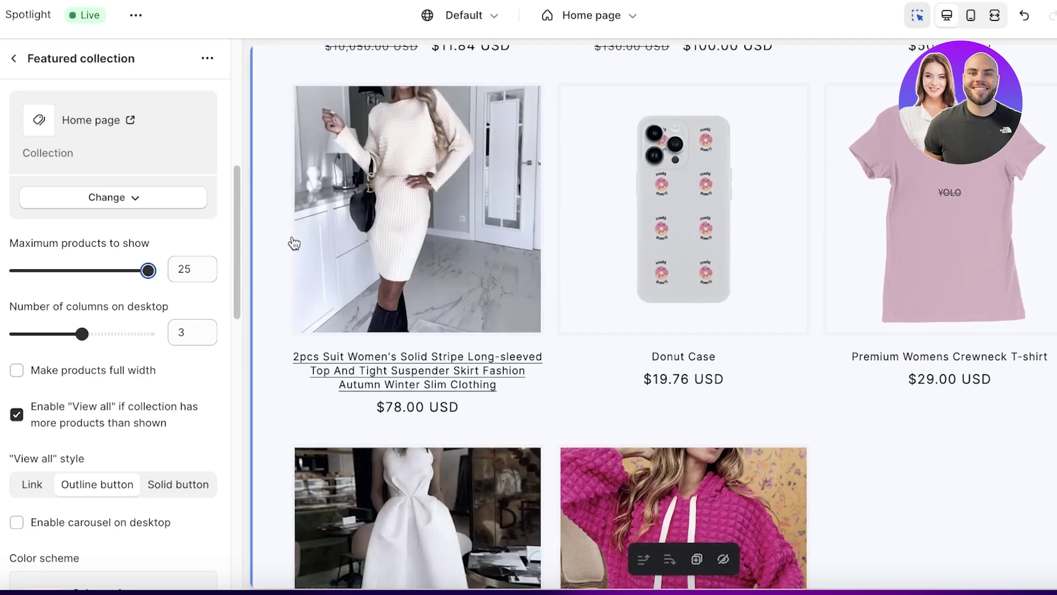
pyautogui.scroll(-5, 617, 363)
pyautogui.scroll(10, 644, 376)
pyautogui.scroll(-8, 644, 376)
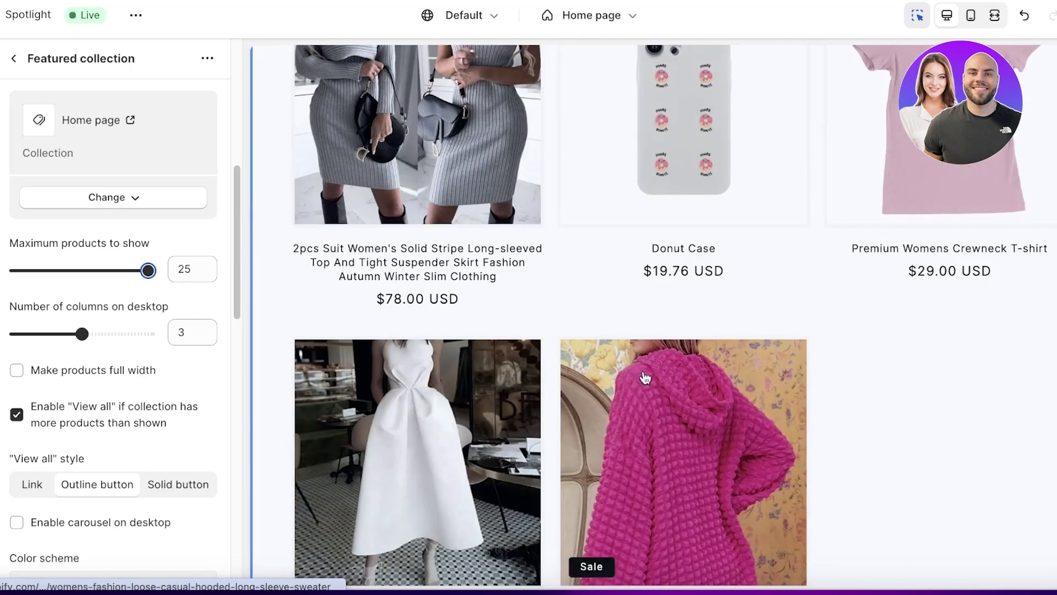
pyautogui.scroll(1, 682, 385)
pyautogui.scroll(-2, 1005, 361)
pyautogui.scroll(-2, 1004, 359)
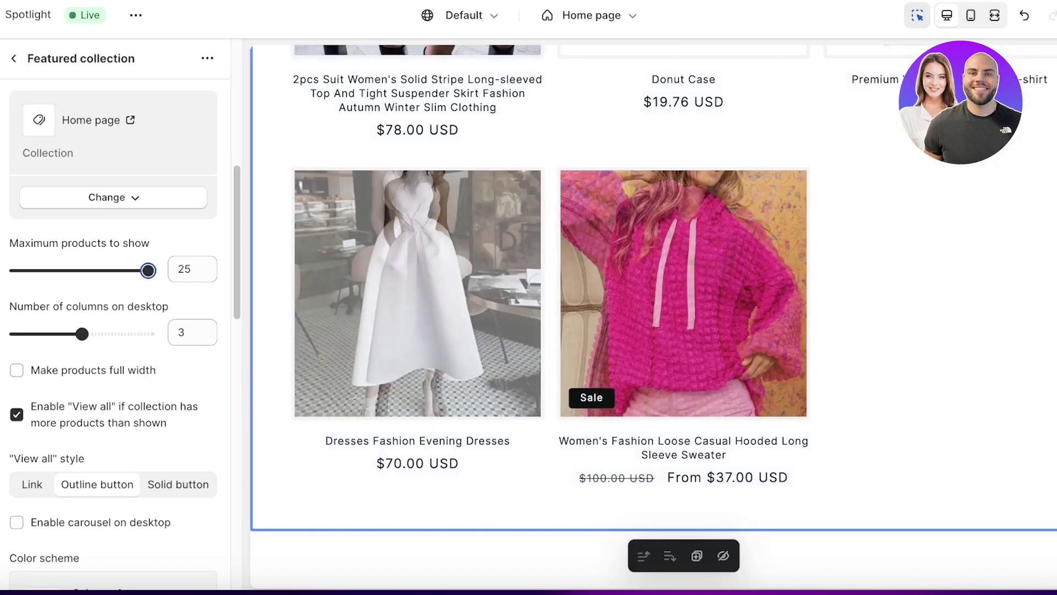
pyautogui.scroll(-3, 108, 410)
pyautogui.scroll(-1, 56, 319)
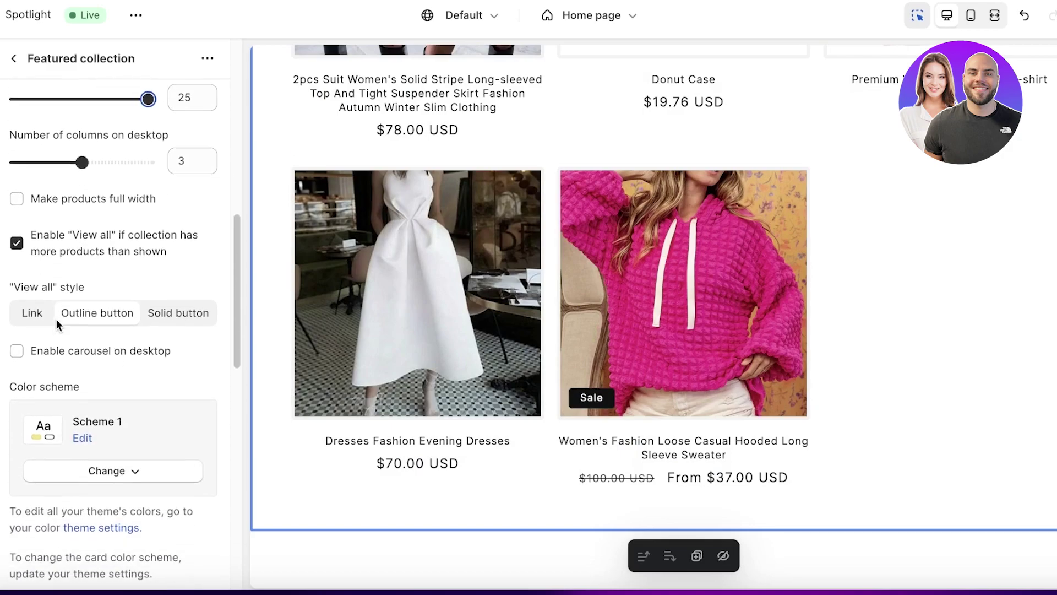
pyautogui.scroll(-2, 91, 348)
pyautogui.scroll(-10, 91, 348)
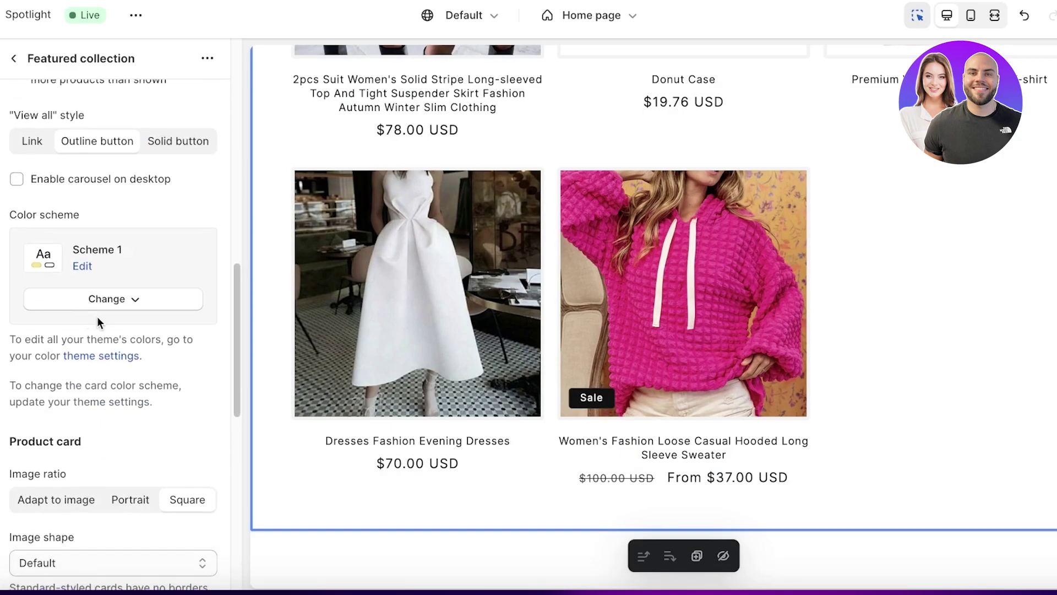
pyautogui.scroll(3, 56, 199)
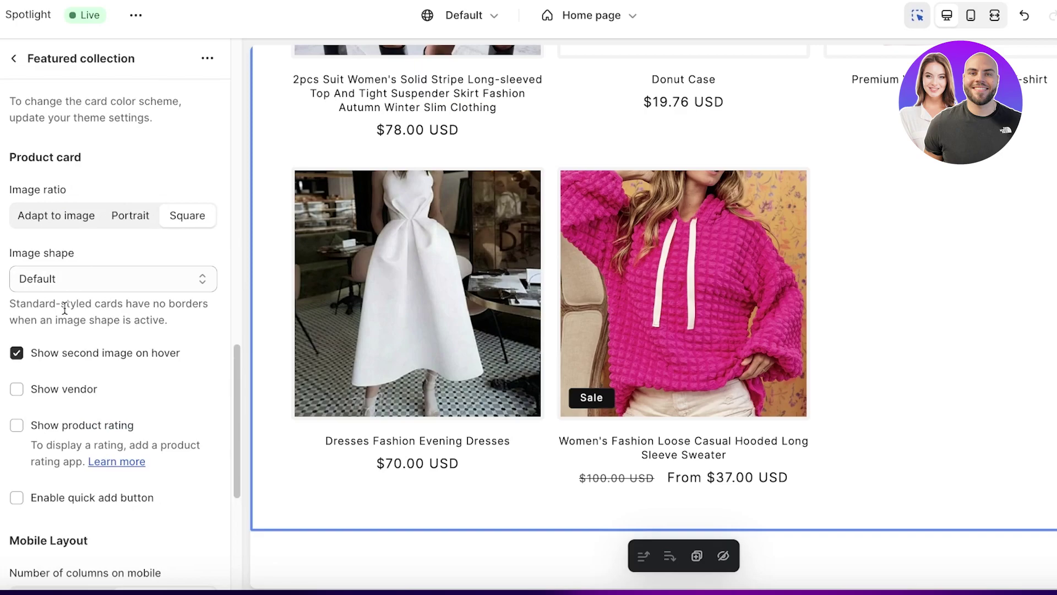
pyautogui.scroll(-5, 68, 330)
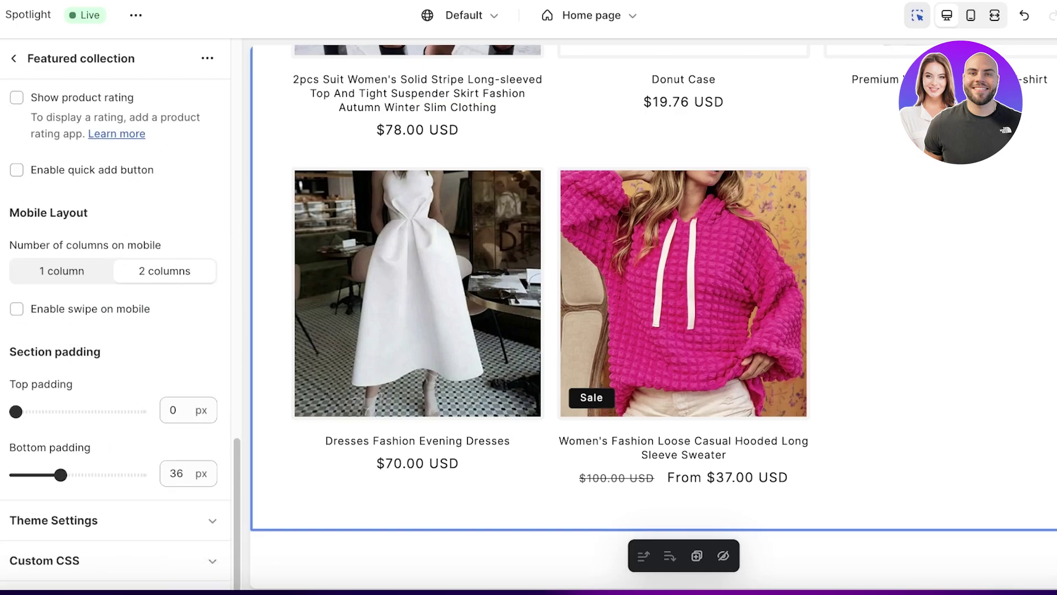
pyautogui.moveTo(21, 411); pyautogui.dragTo(45, 412)
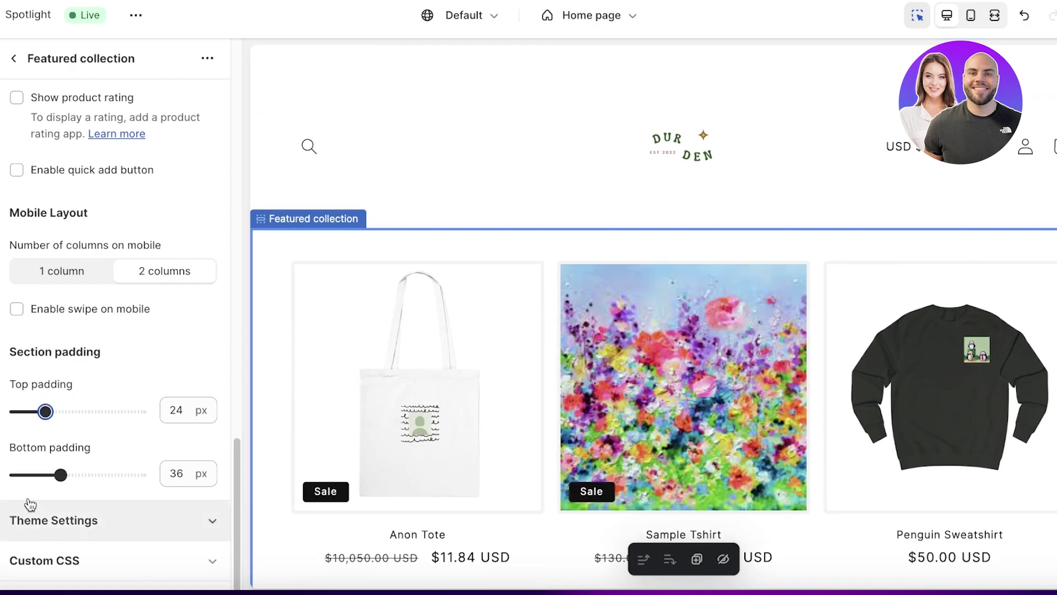
pyautogui.moveTo(45, 411); pyautogui.dragTo(15, 412)
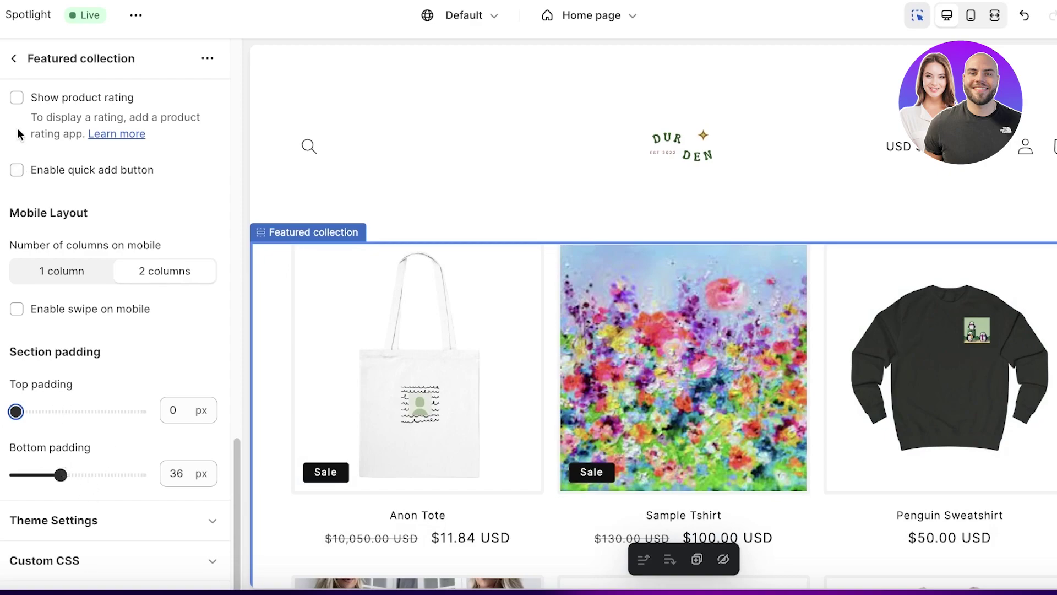
# Step: Return to the Home page section tree and open Add section under Template
pyautogui.click(11, 62)
pyautogui.scroll(-6, 636, 402)
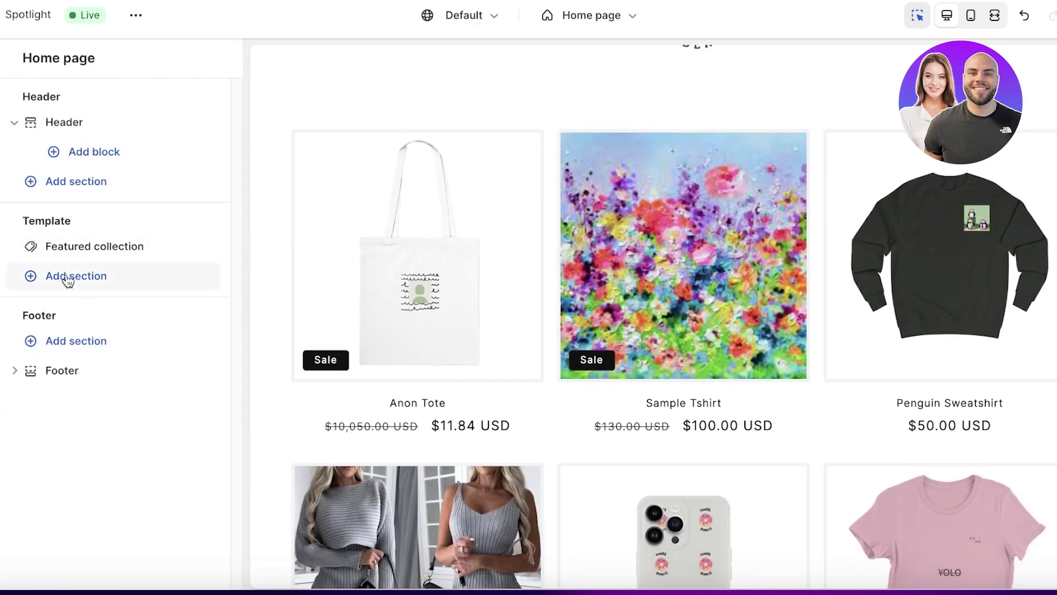
pyautogui.scroll(-5, 698, 355)
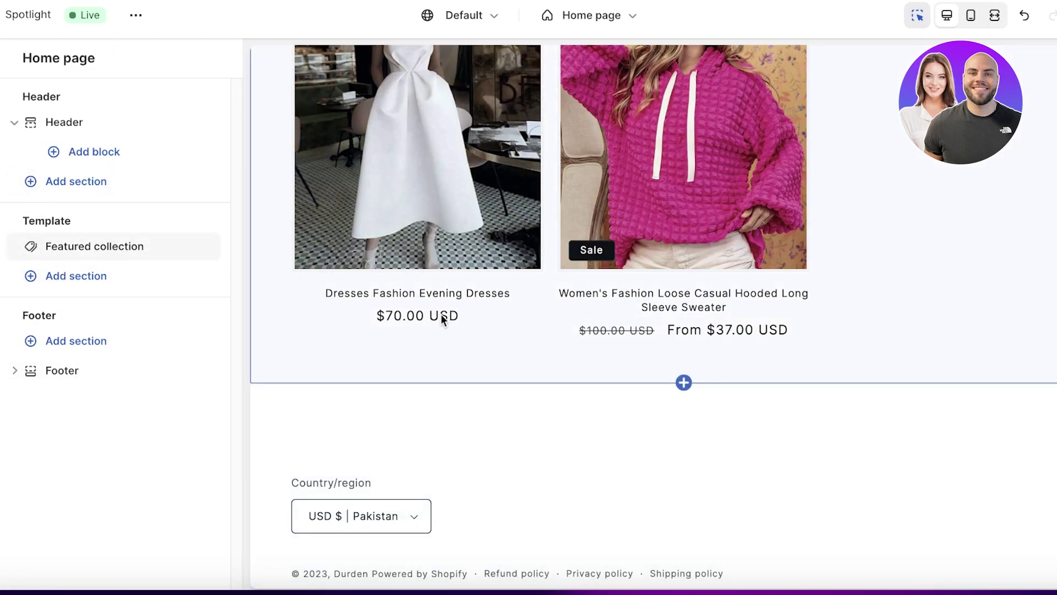
pyautogui.scroll(10, 688, 355)
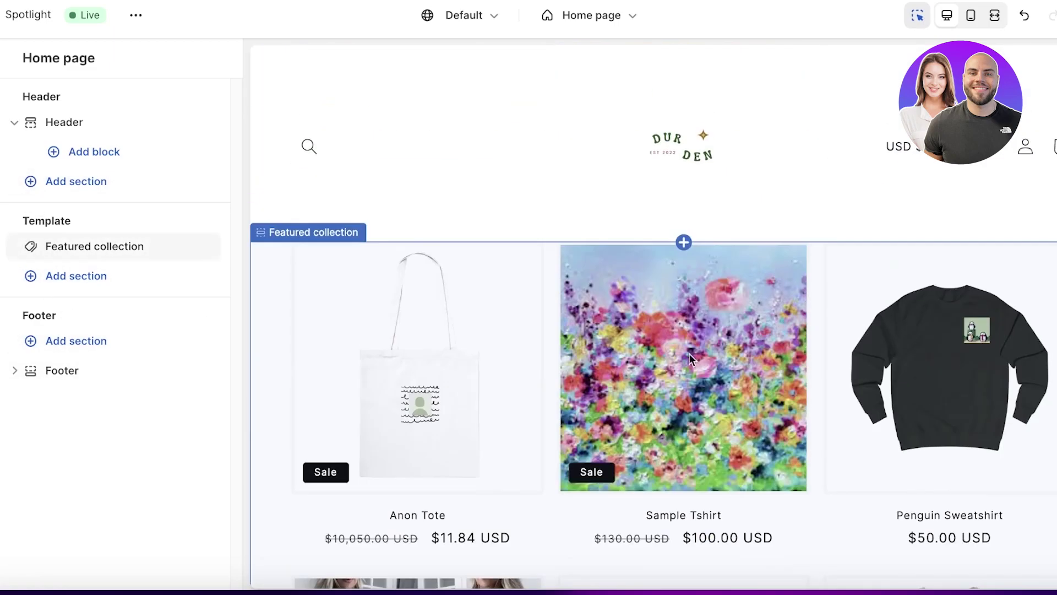
pyautogui.click(608, 21)
pyautogui.click(602, 26)
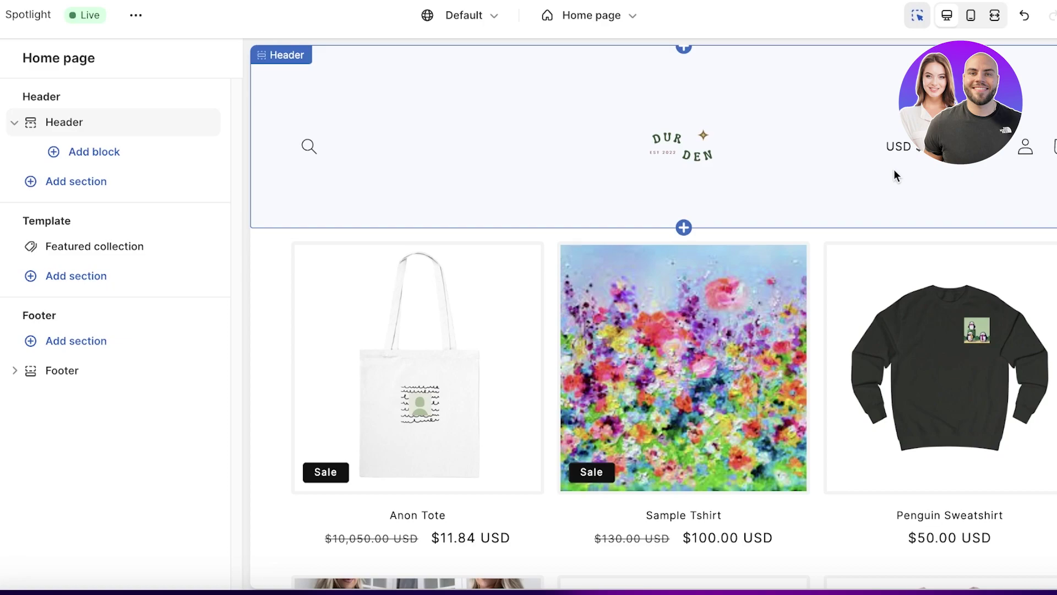
pyautogui.click(32, 277)
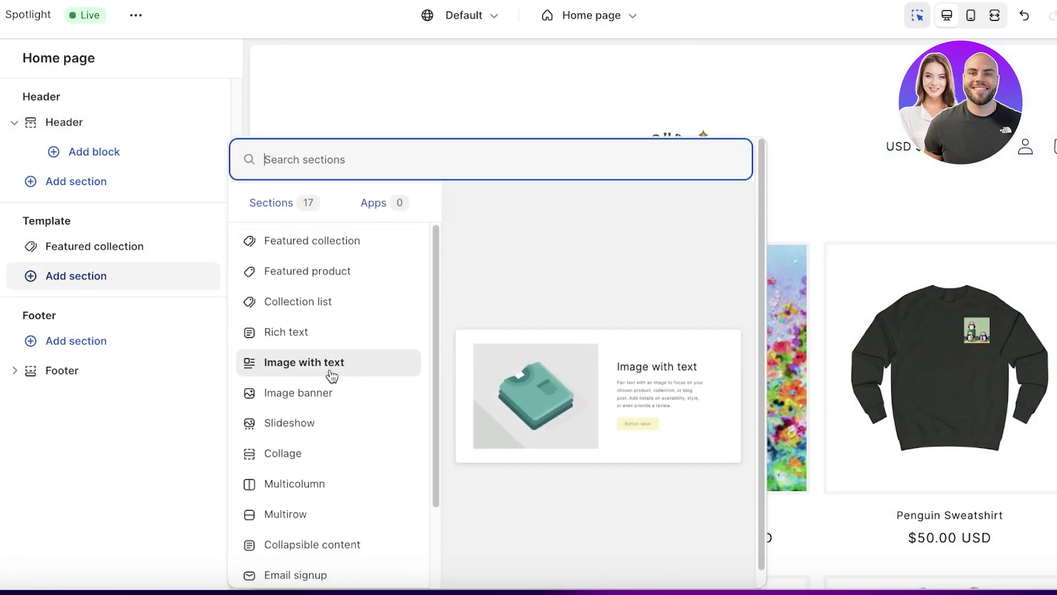
# Step: Add a Rich text section and set its heading to "All our products are handmade"
pyautogui.click(308, 332)
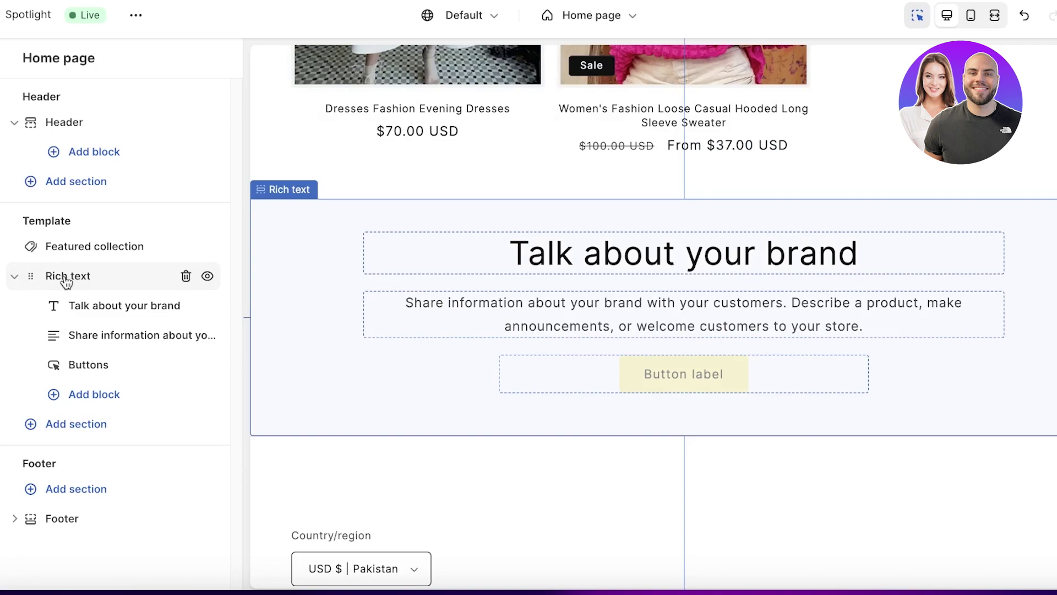
pyautogui.click(66, 278)
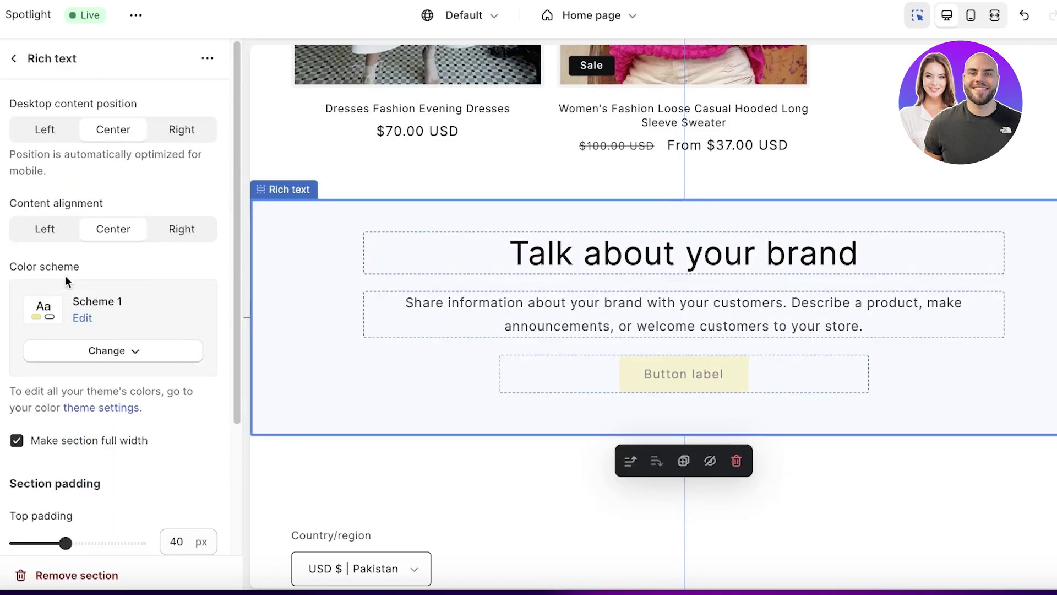
pyautogui.click(11, 60)
pyautogui.click(80, 304)
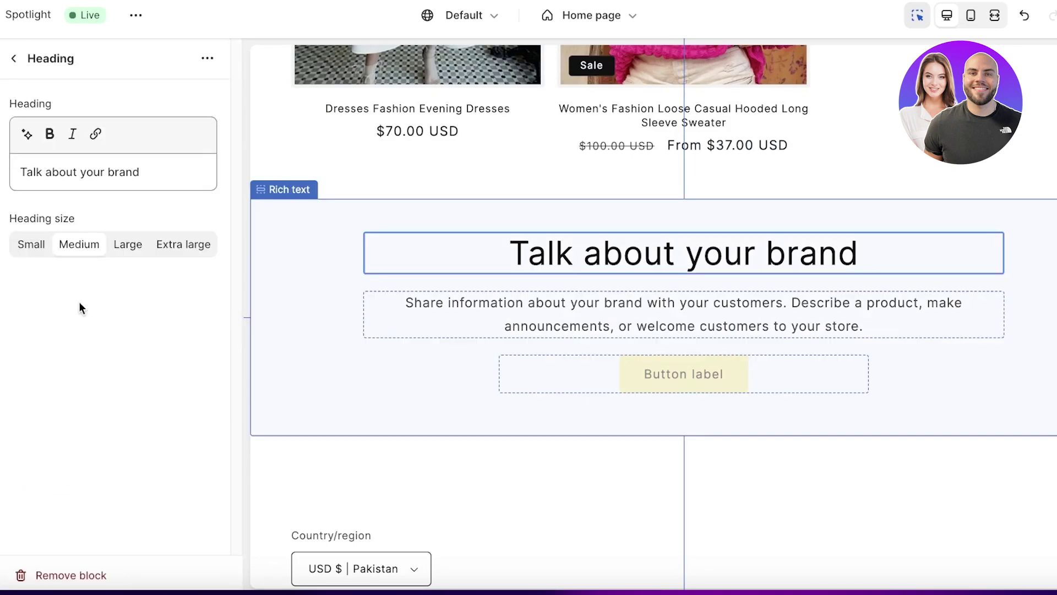
pyautogui.tripleClick(94, 159)
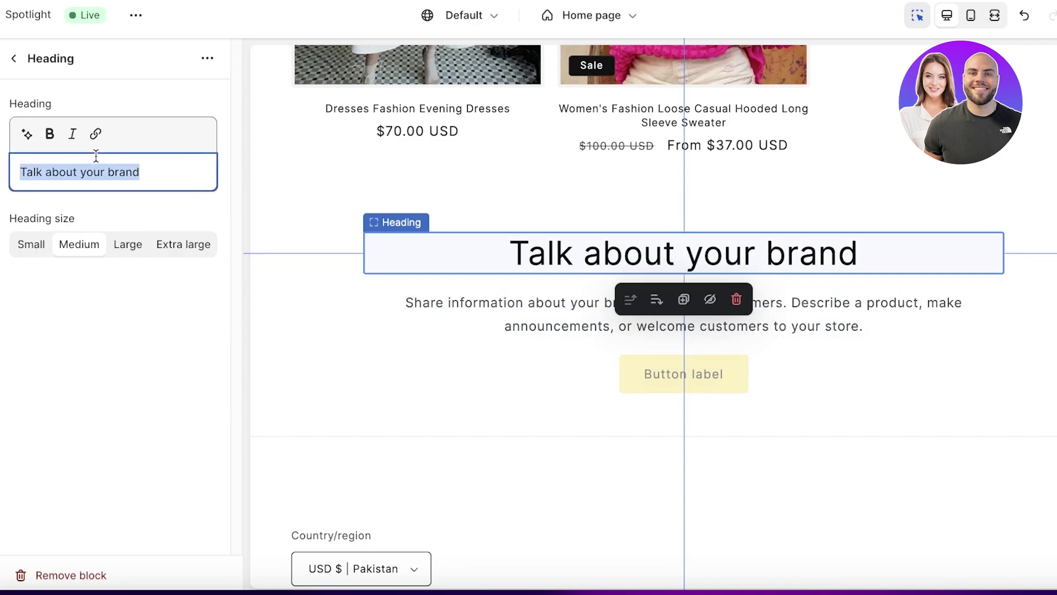
pyautogui.press('BackSpace')
pyautogui.write('All our pro')
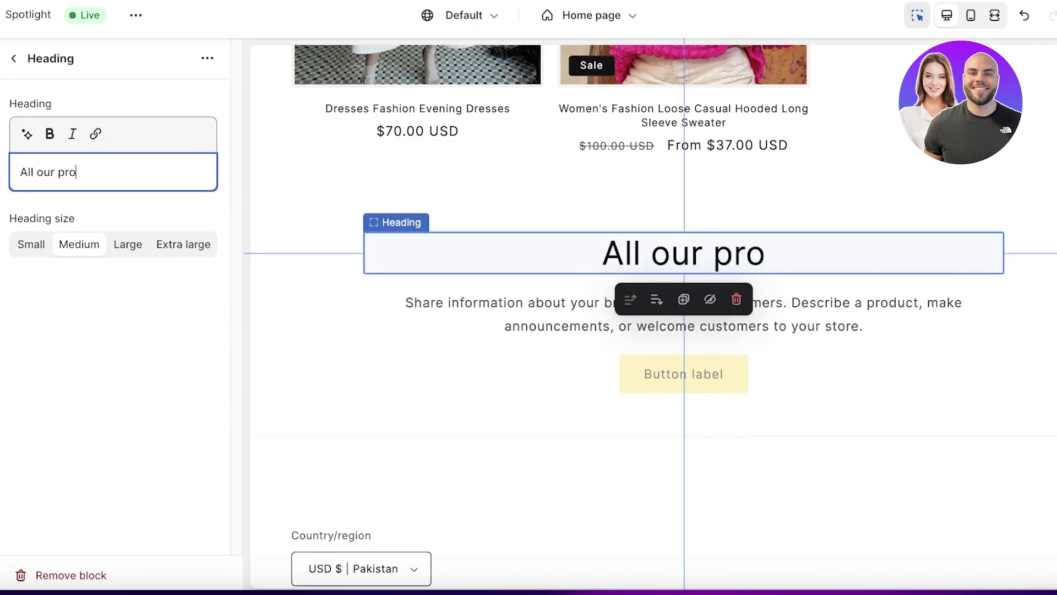
pyautogui.write('ducts are h')
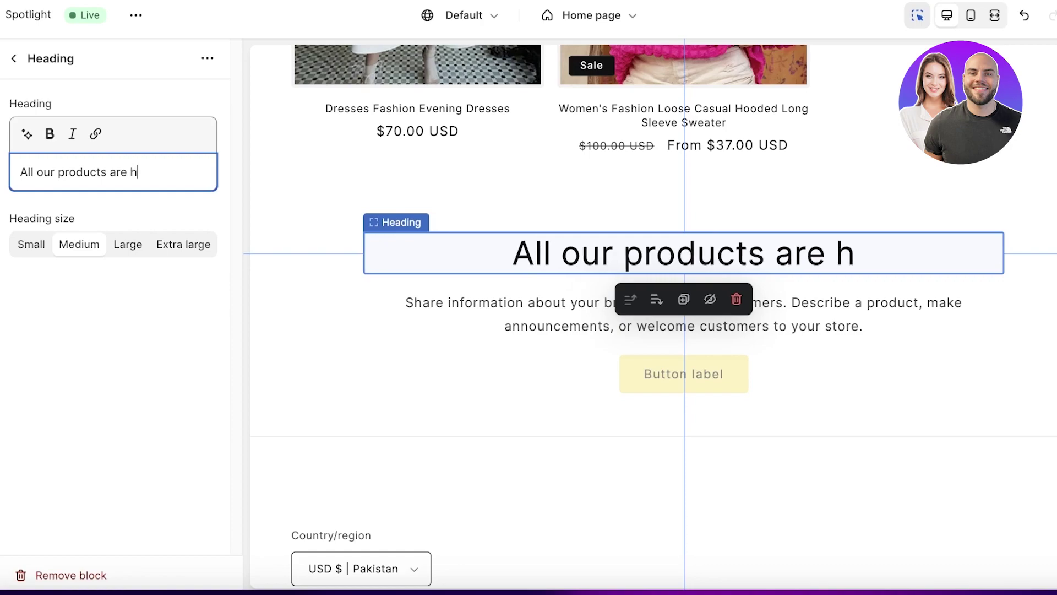
pyautogui.write('andmade')
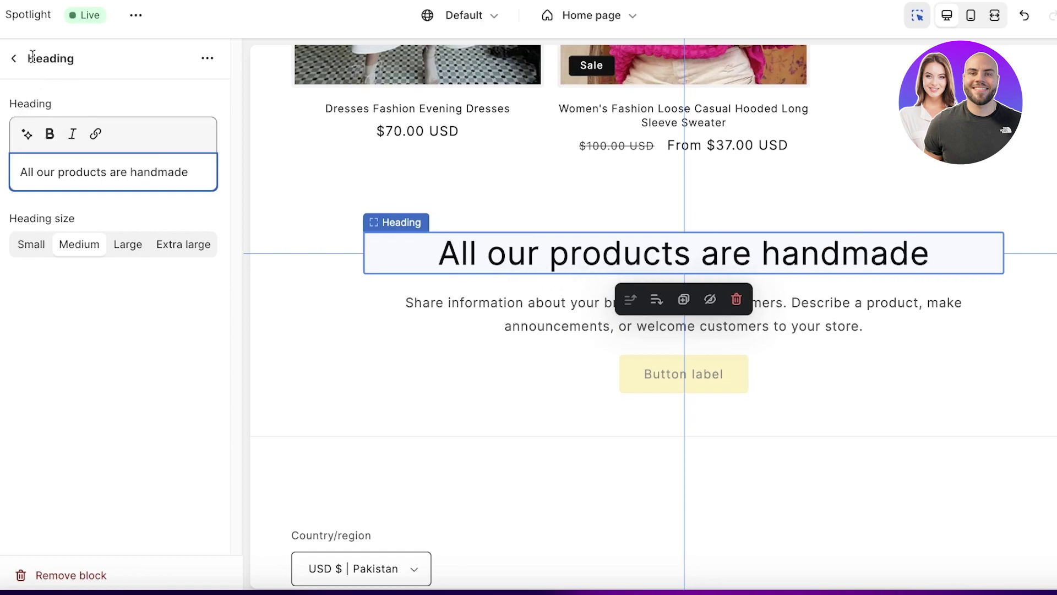
# Step: Replace the description with "Our product use the ninest natural ingredients and are made to last"
pyautogui.click(14, 58)
pyautogui.click(113, 335)
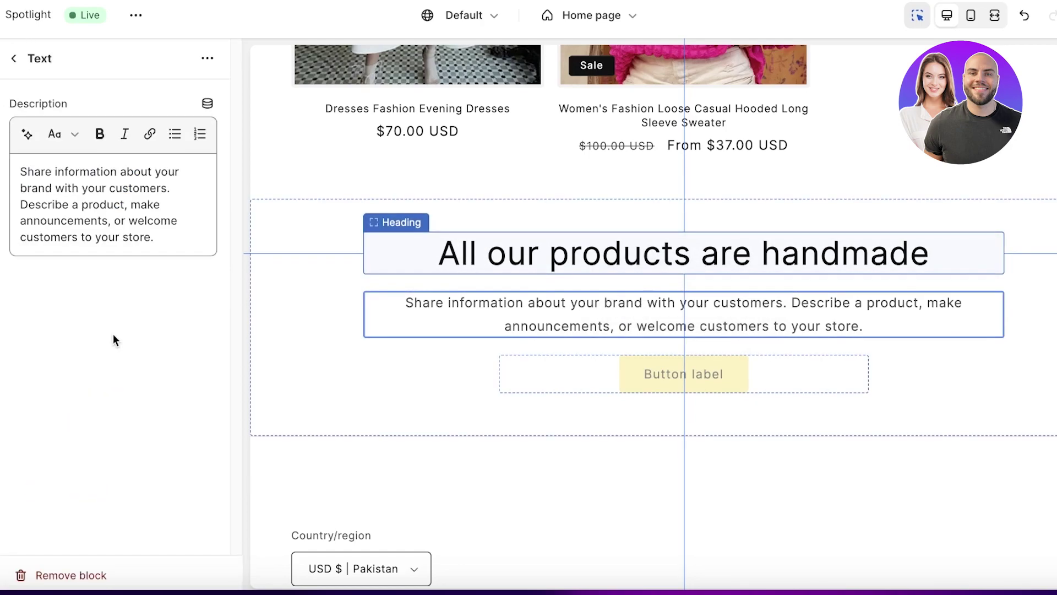
pyautogui.tripleClick(126, 175)
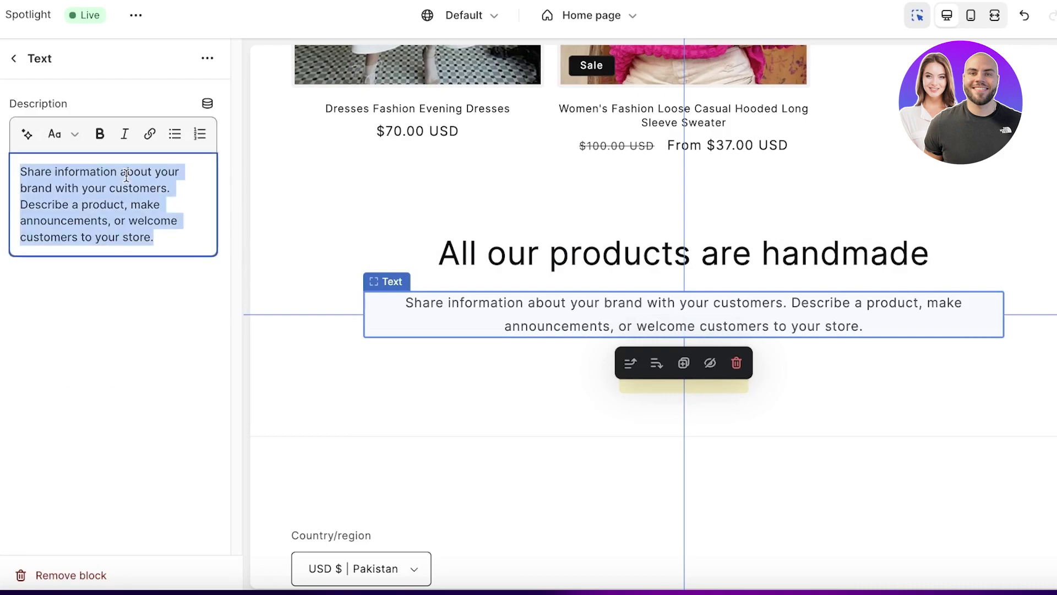
pyautogui.write('Our product use th')
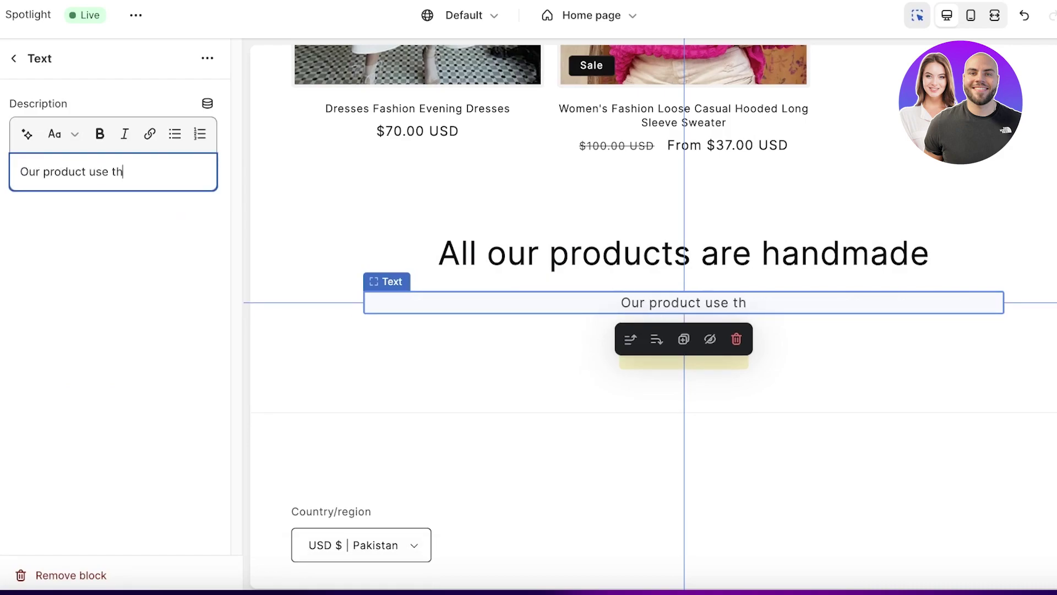
pyautogui.write('e ninest')
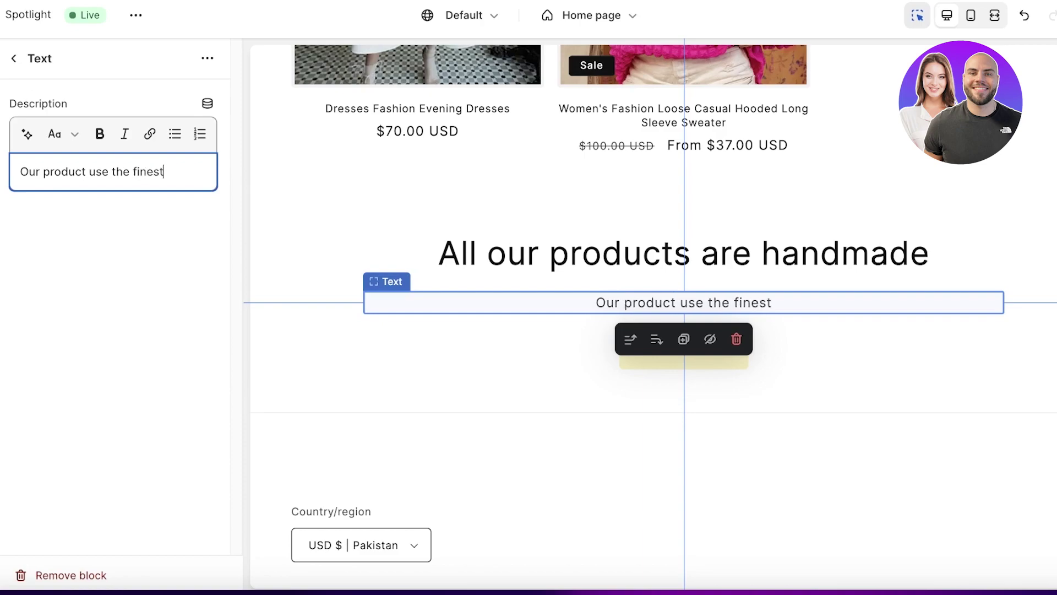
pyautogui.write(' natural ingredients and a')
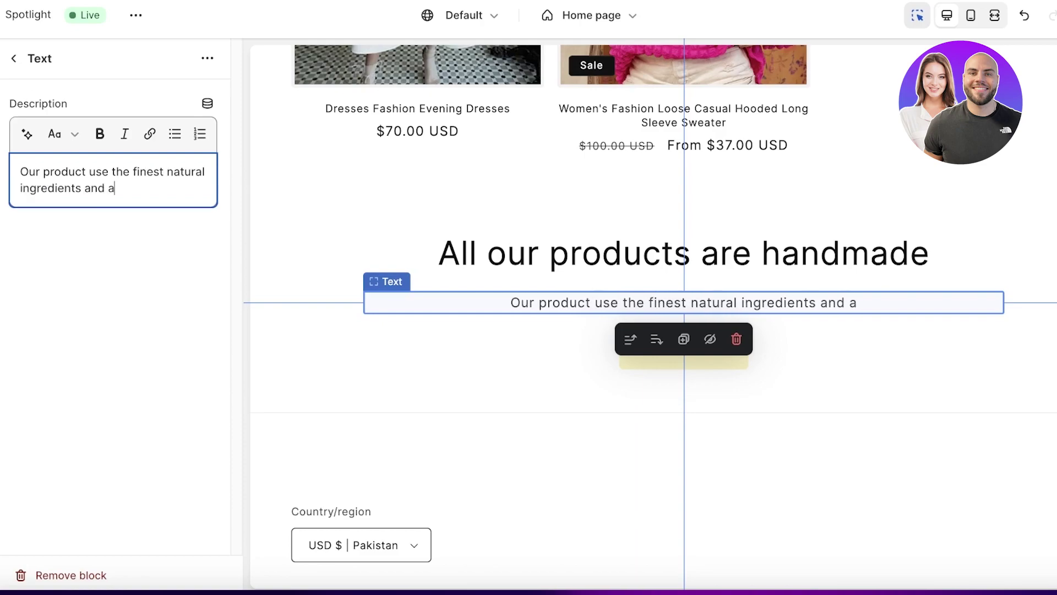
pyautogui.write('re made to lasr')
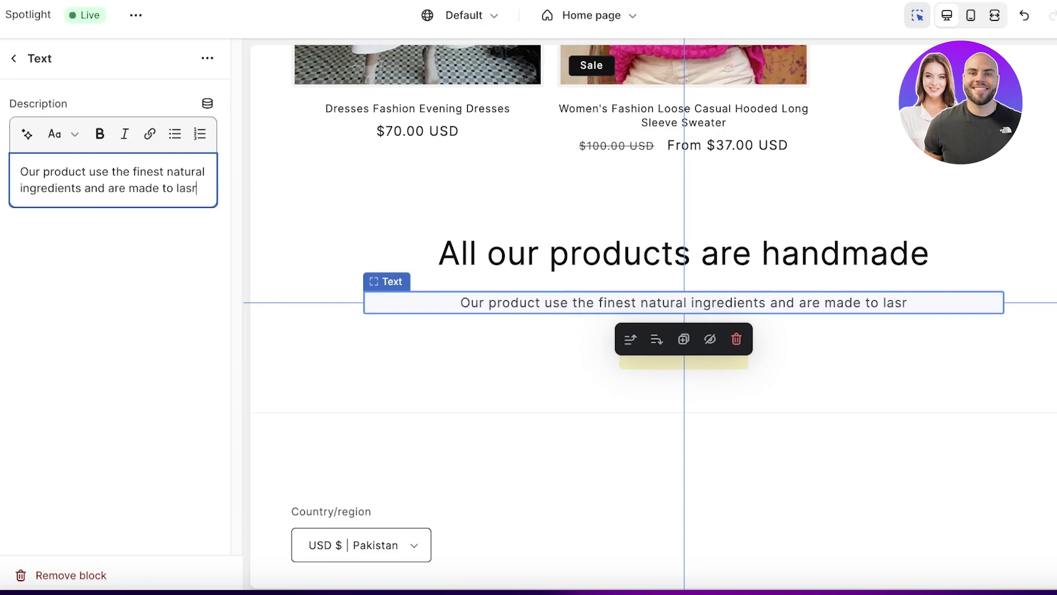
pyautogui.press('BackSpace')
pyautogui.write('t')
pyautogui.click(215, 389)
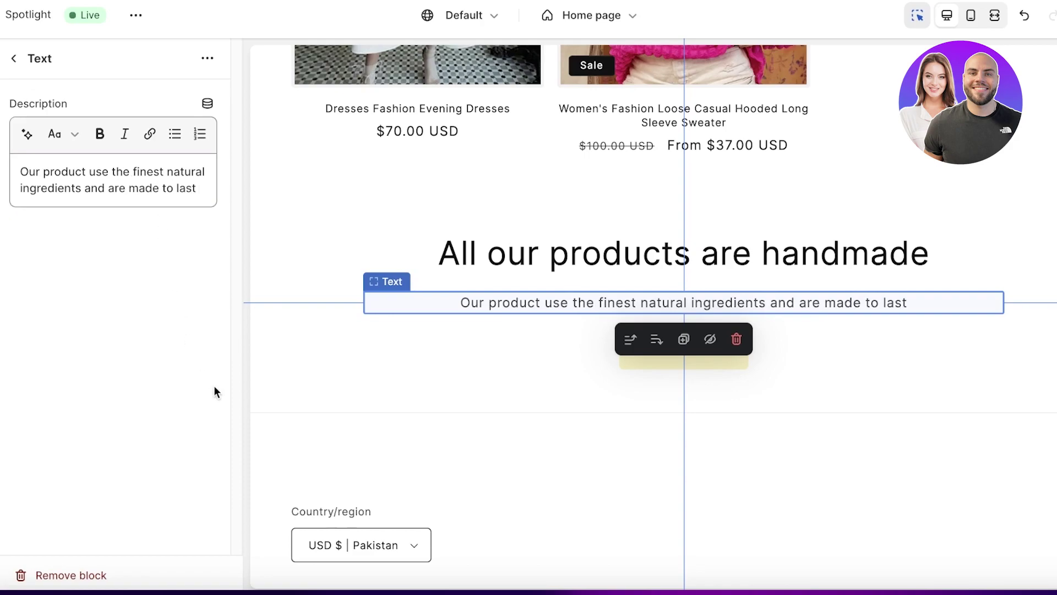
pyautogui.click(483, 406)
pyautogui.click(692, 344)
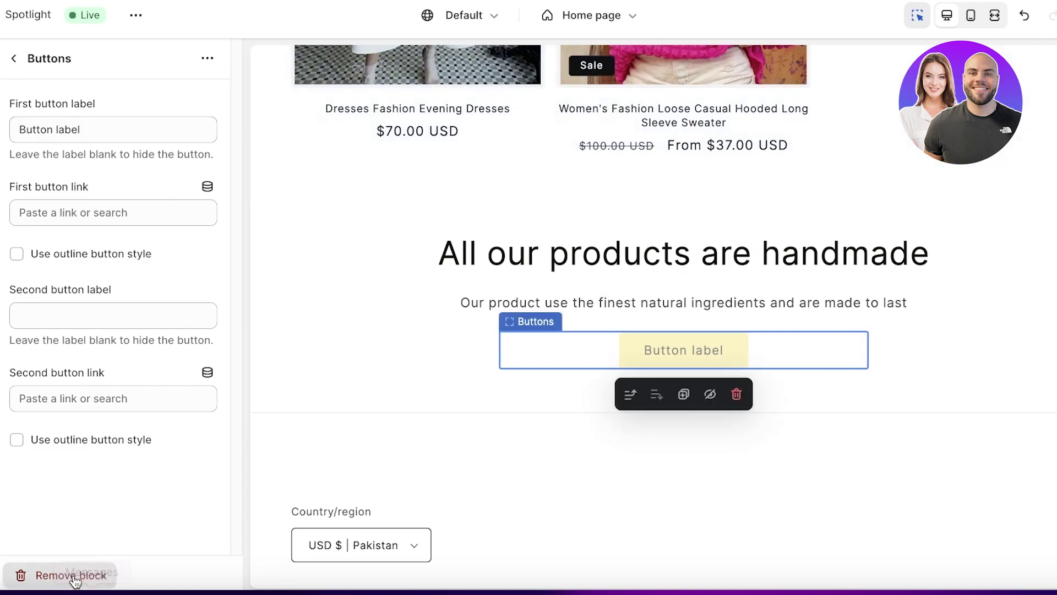
# Step: Delete the rich text button block, browse its block and section options, then open Footer settings
pyautogui.click(15, 57)
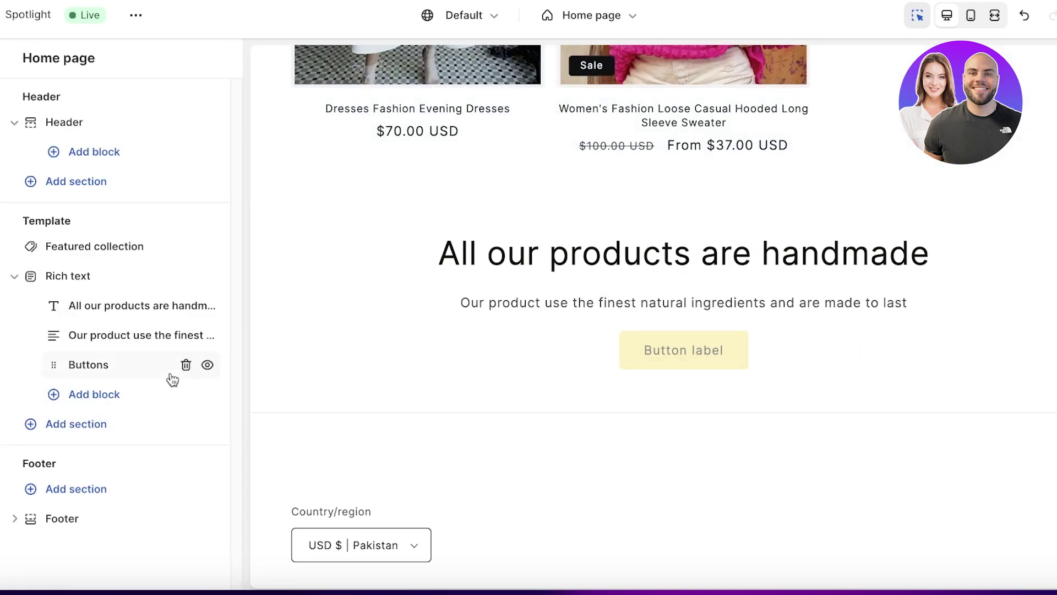
pyautogui.click(186, 365)
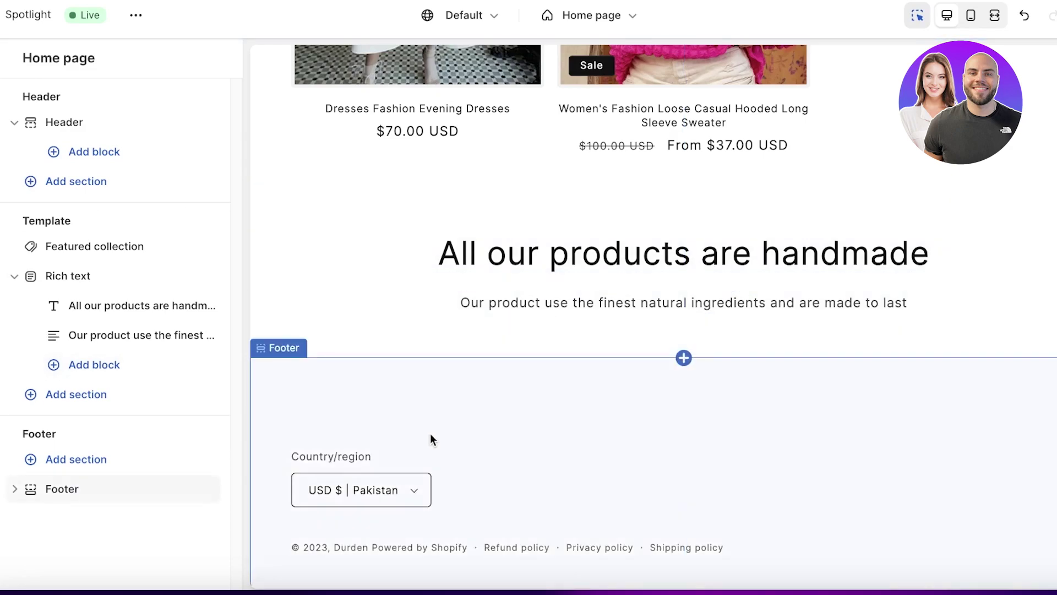
pyautogui.click(69, 367)
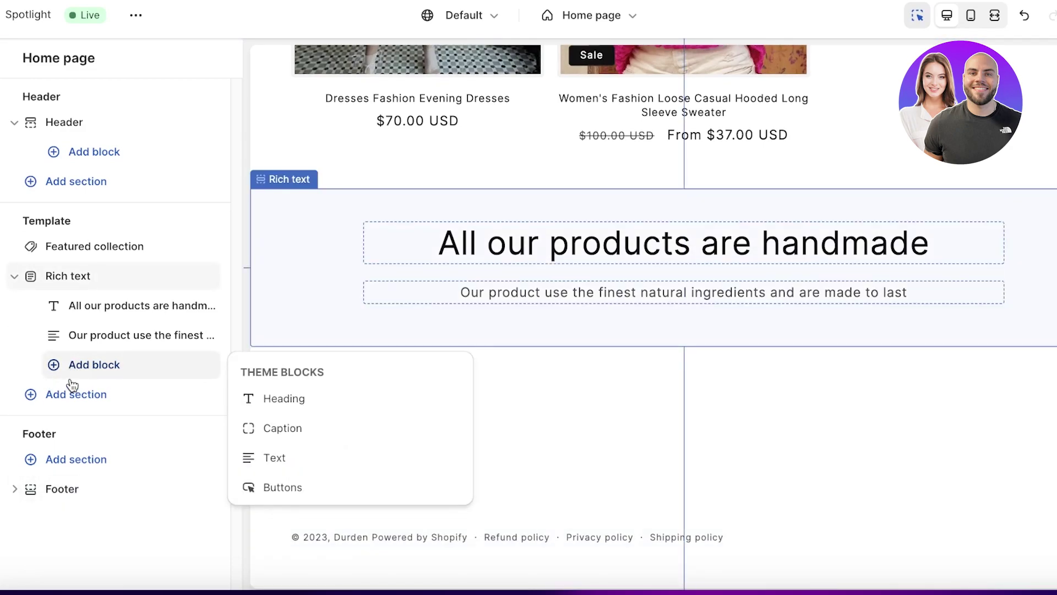
pyautogui.click(72, 392)
pyautogui.scroll(-5, 286, 386)
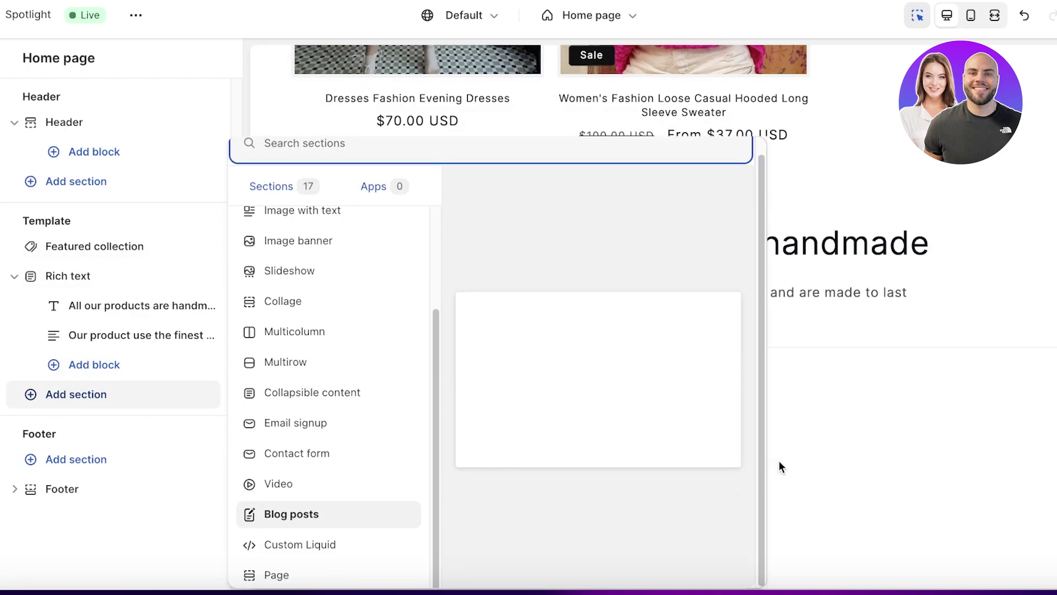
pyautogui.click(778, 467)
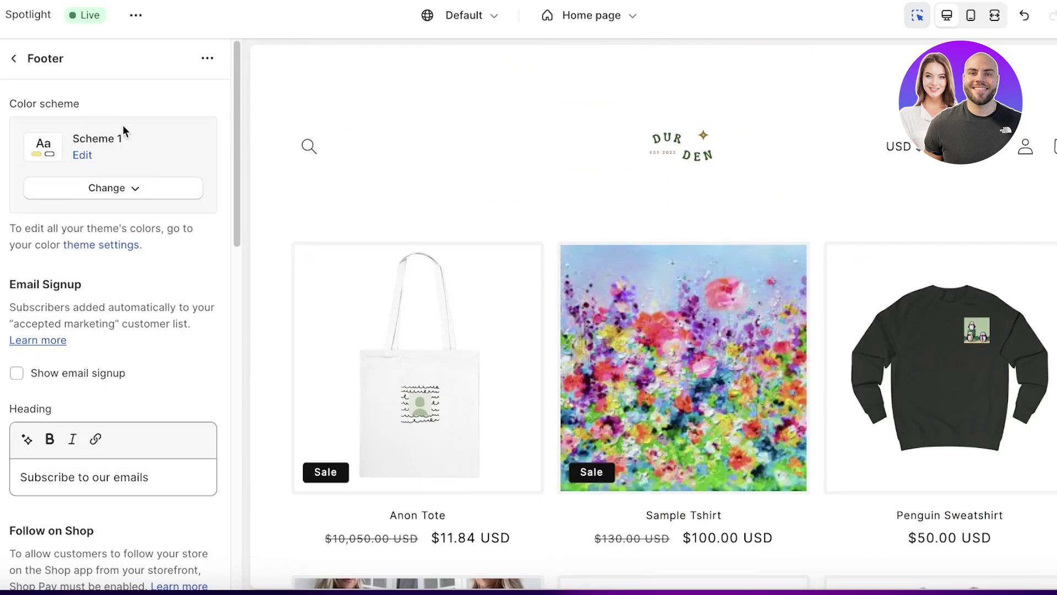
# Step: Browse the Header's available blocks, sections and app sections, then open the Header settings
pyautogui.click(13, 59)
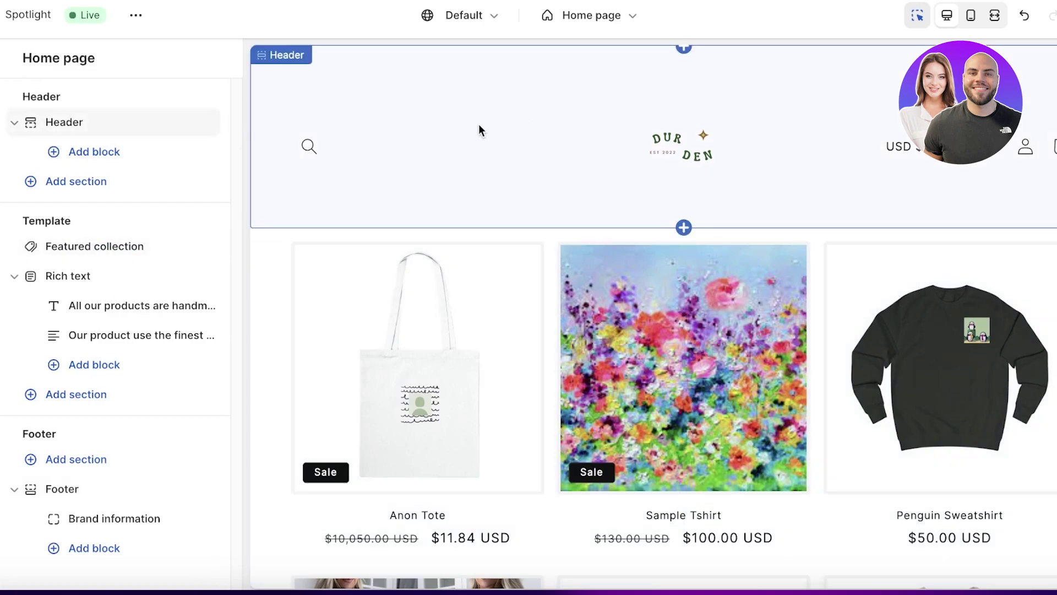
pyautogui.click(107, 155)
pyautogui.click(75, 179)
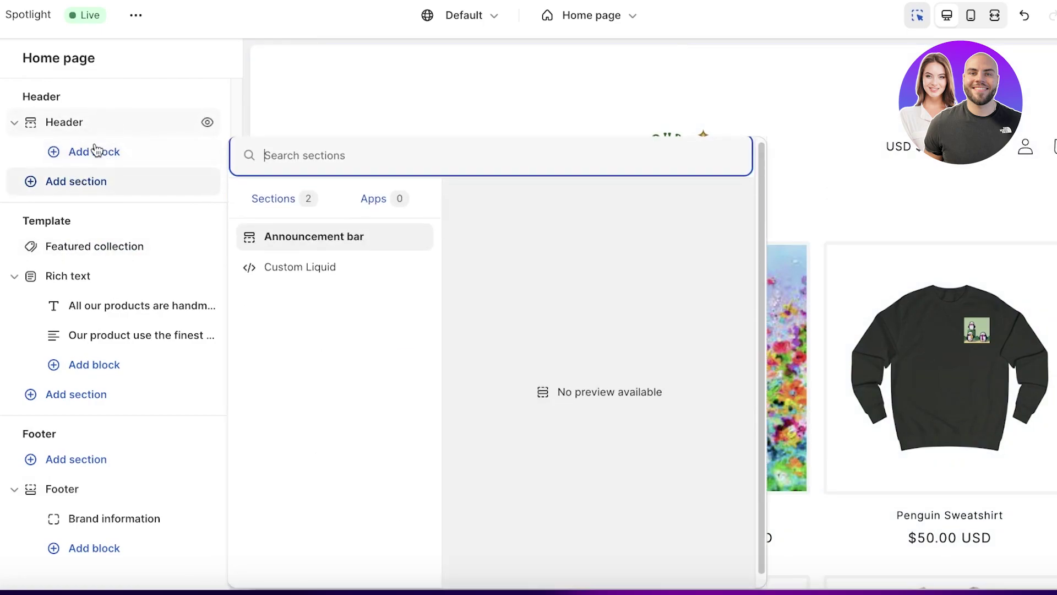
pyautogui.click(380, 201)
pyautogui.click(284, 201)
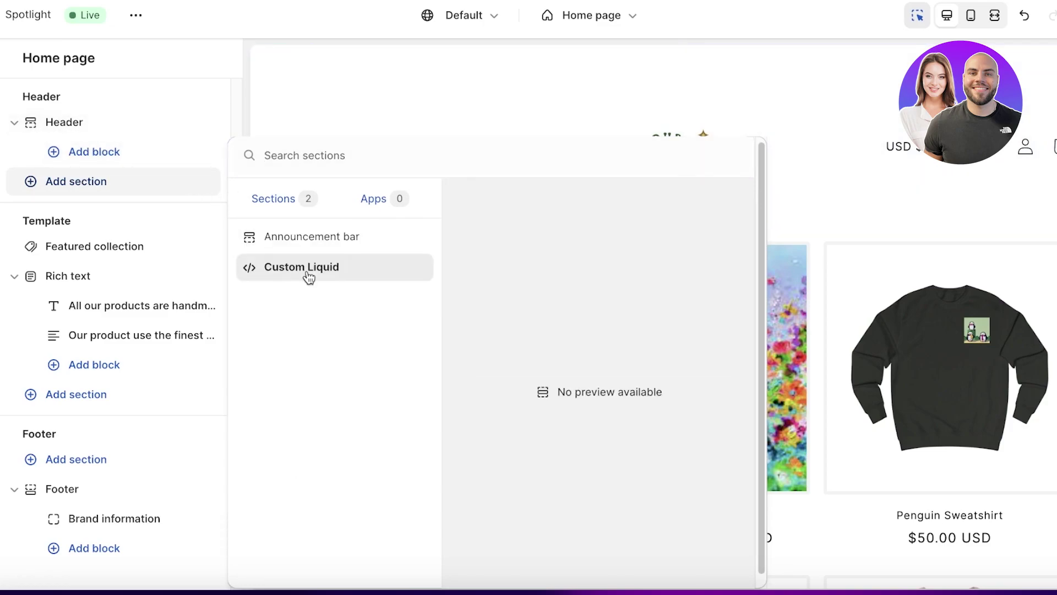
pyautogui.click(83, 154)
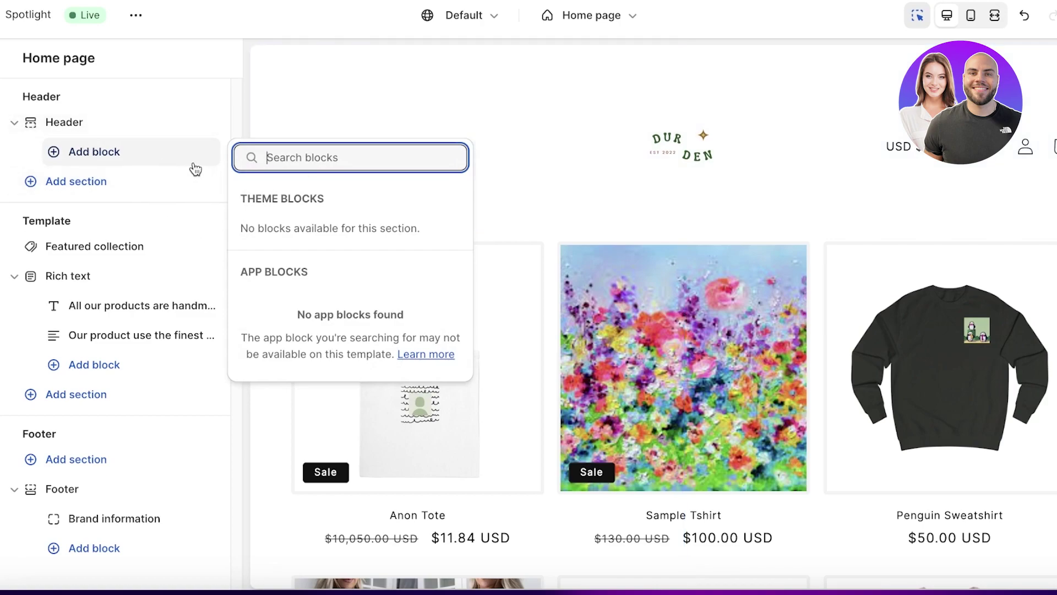
pyautogui.click(635, 123)
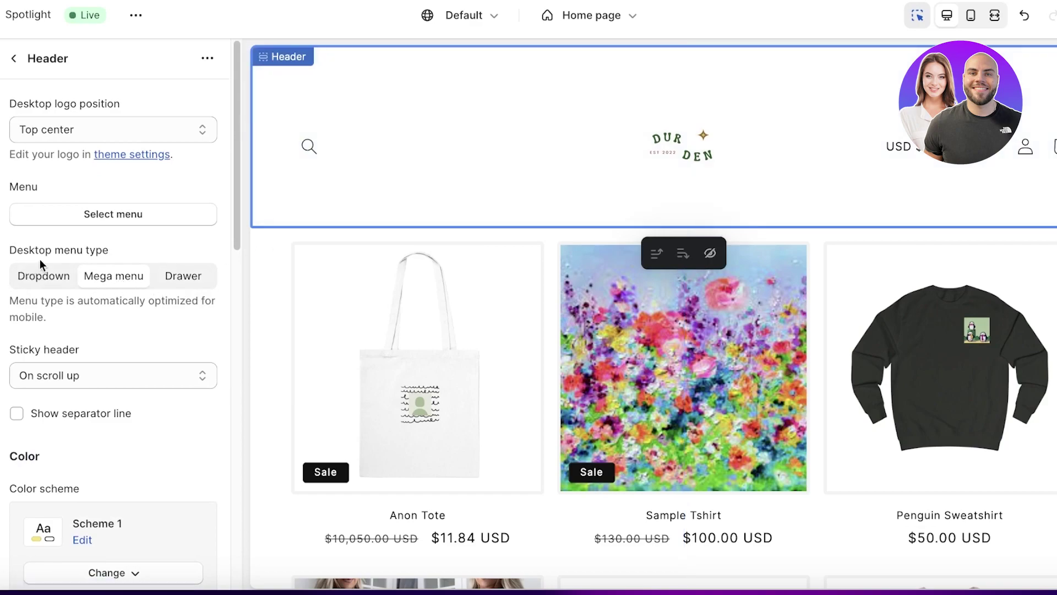
# Step: Preview Main menu in the header, cancel to keep no menu, and return to the Home page list
pyautogui.click(88, 223)
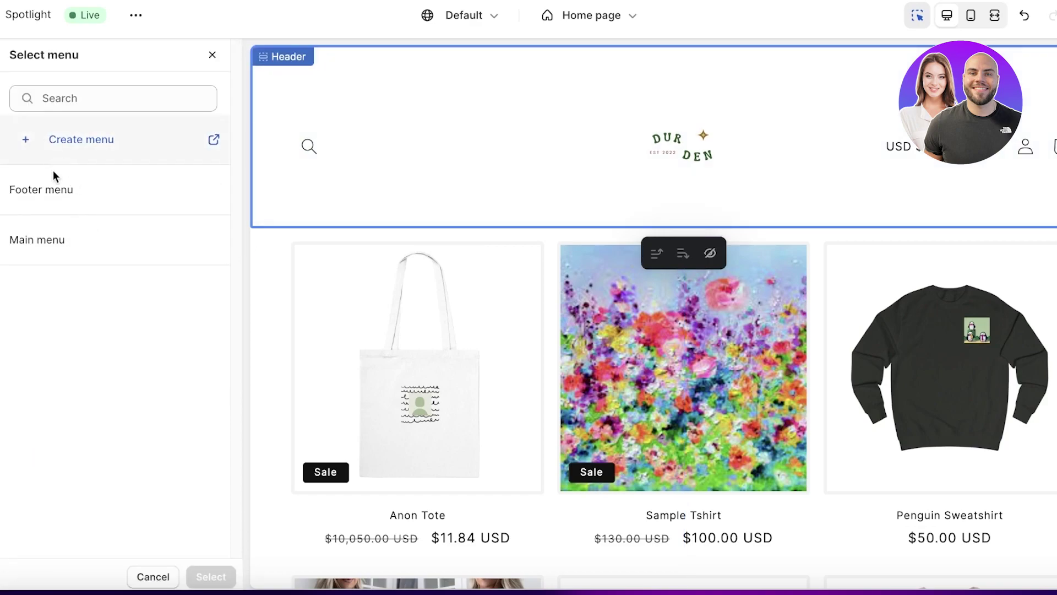
pyautogui.click(52, 239)
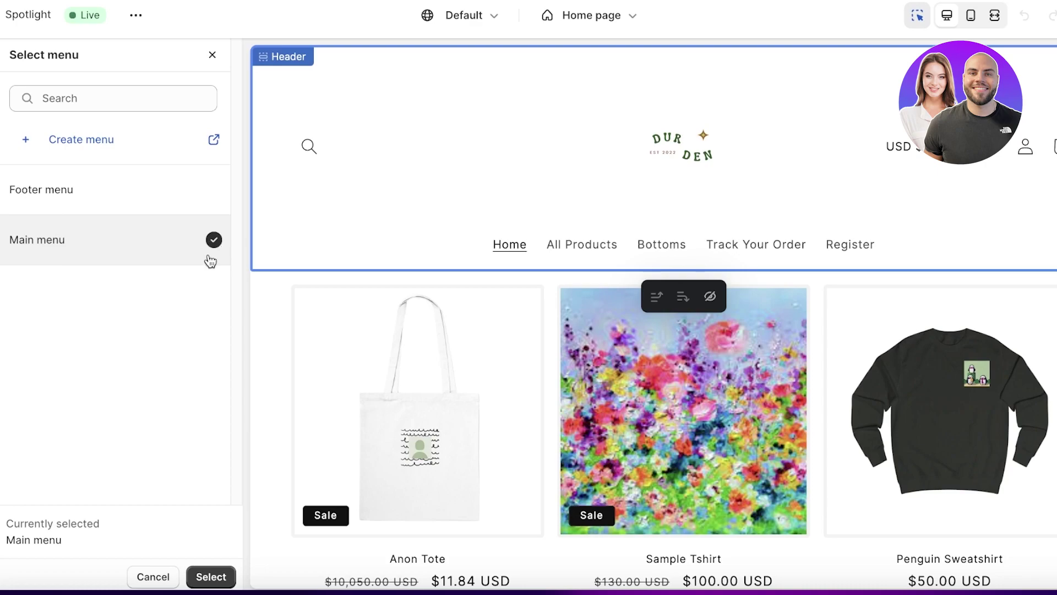
pyautogui.click(163, 568)
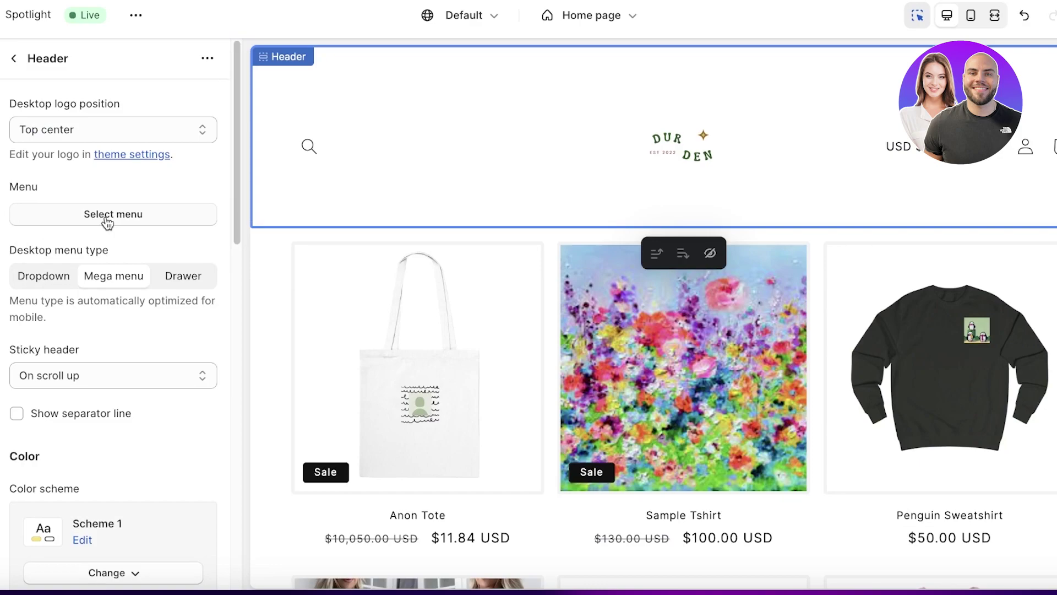
pyautogui.scroll(-8, 418, 250)
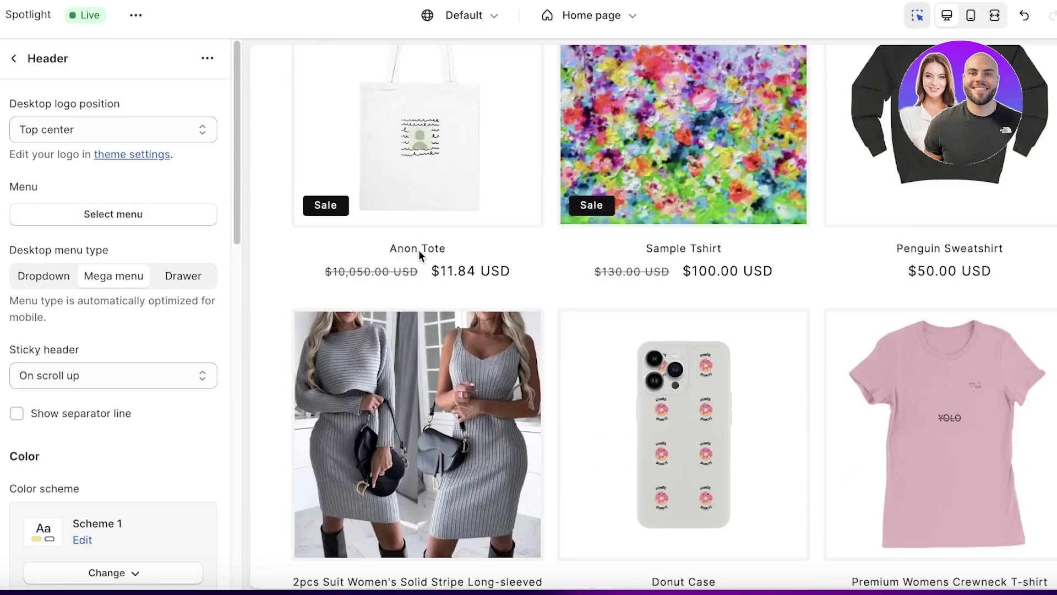
pyautogui.click(15, 59)
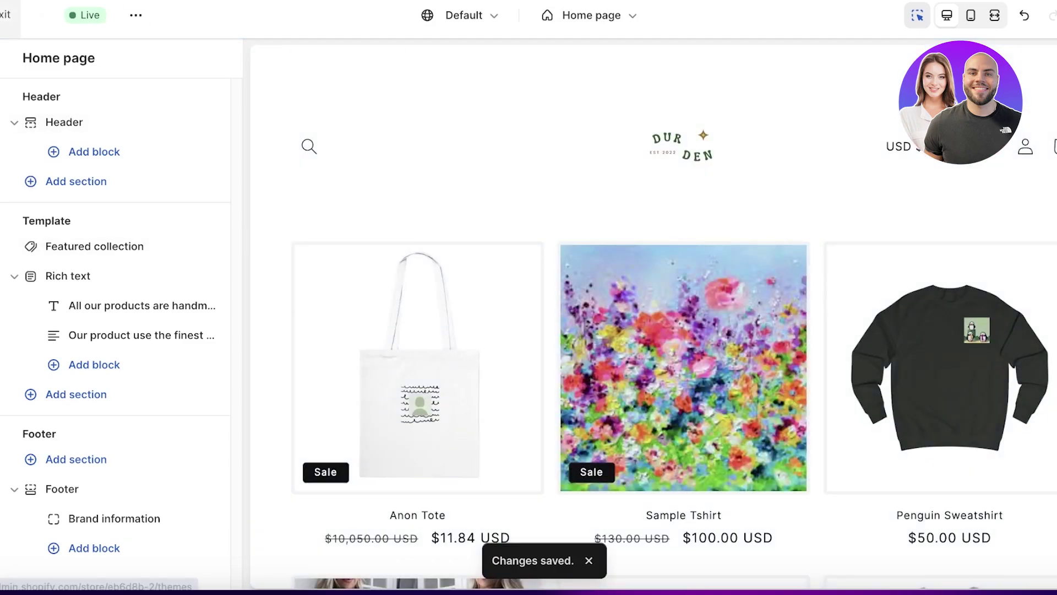
# Step: Exit the theme editor and preview the Copy of Dawn theme from its options menu
pyautogui.click(22, 14)
pyautogui.scroll(-7, 222, 344)
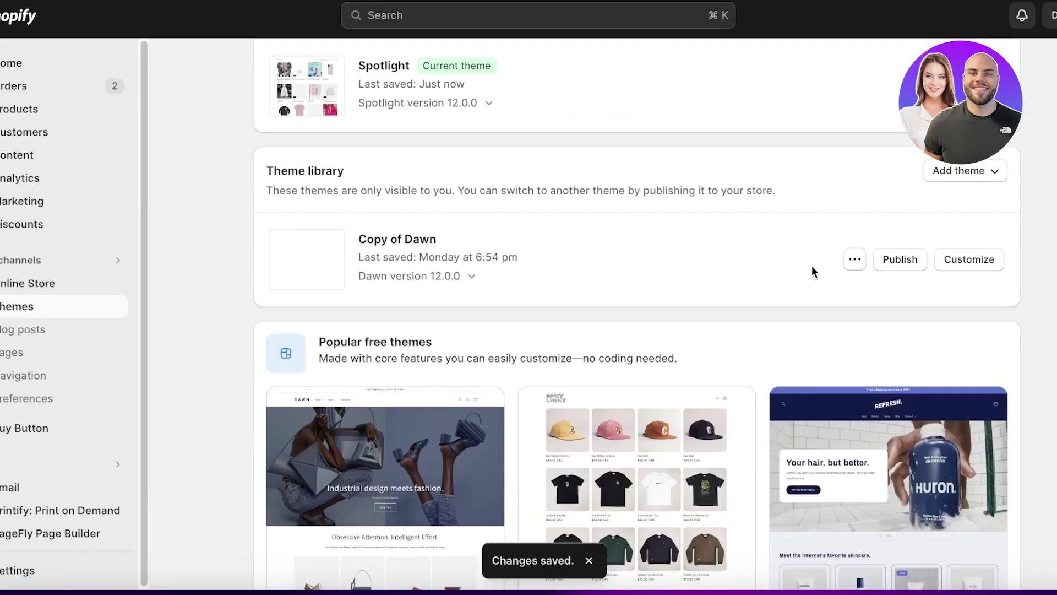
pyautogui.click(853, 259)
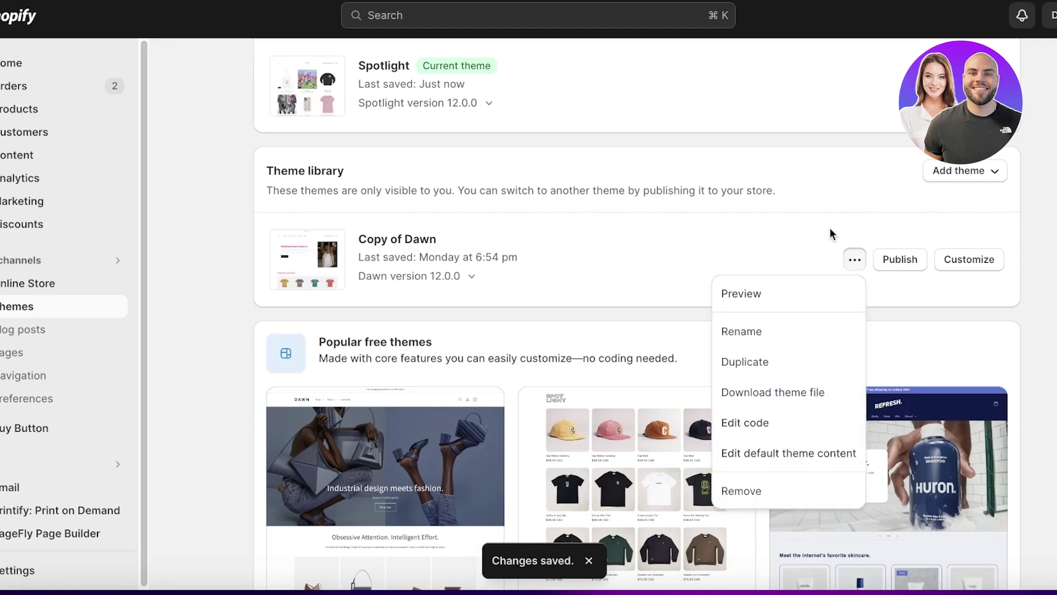
pyautogui.click(766, 296)
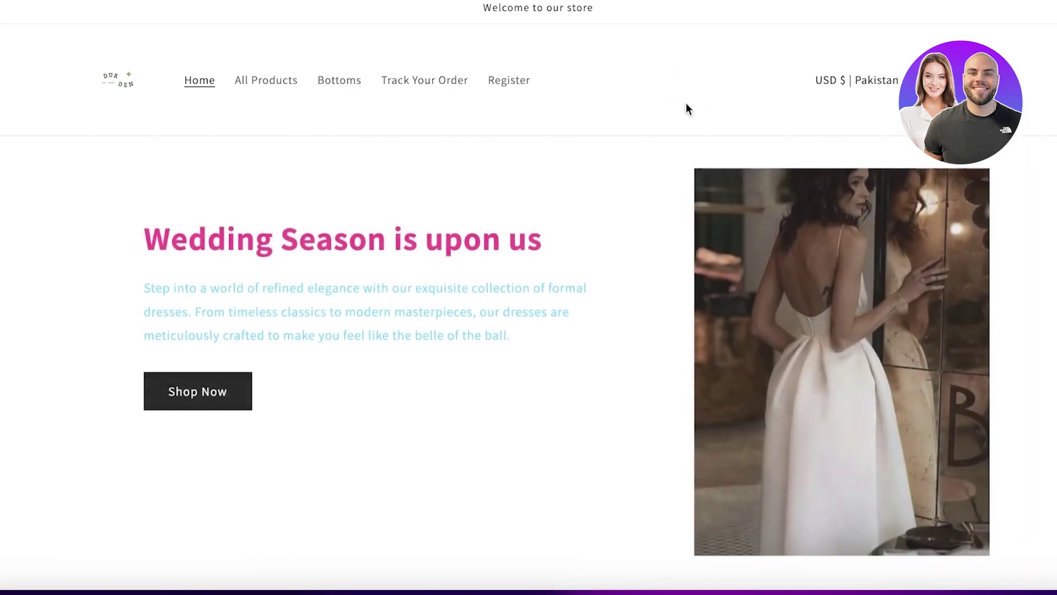
# Step: Scroll the Copy of Dawn storefront and open its All Products page
pyautogui.scroll(-7, 603, 110)
pyautogui.scroll(-7, 589, 139)
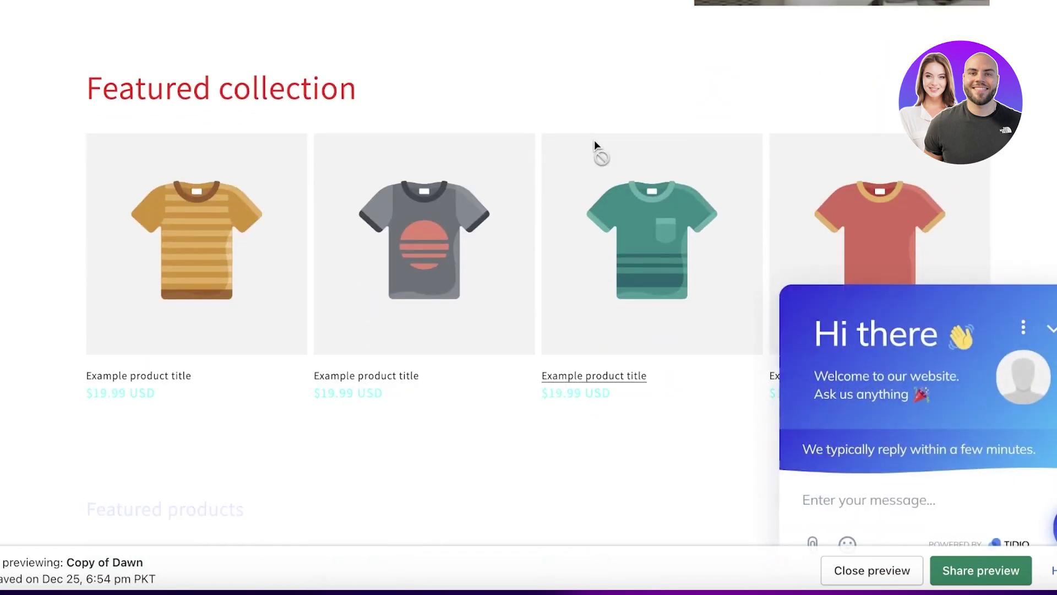
pyautogui.scroll(-10, 1026, 306)
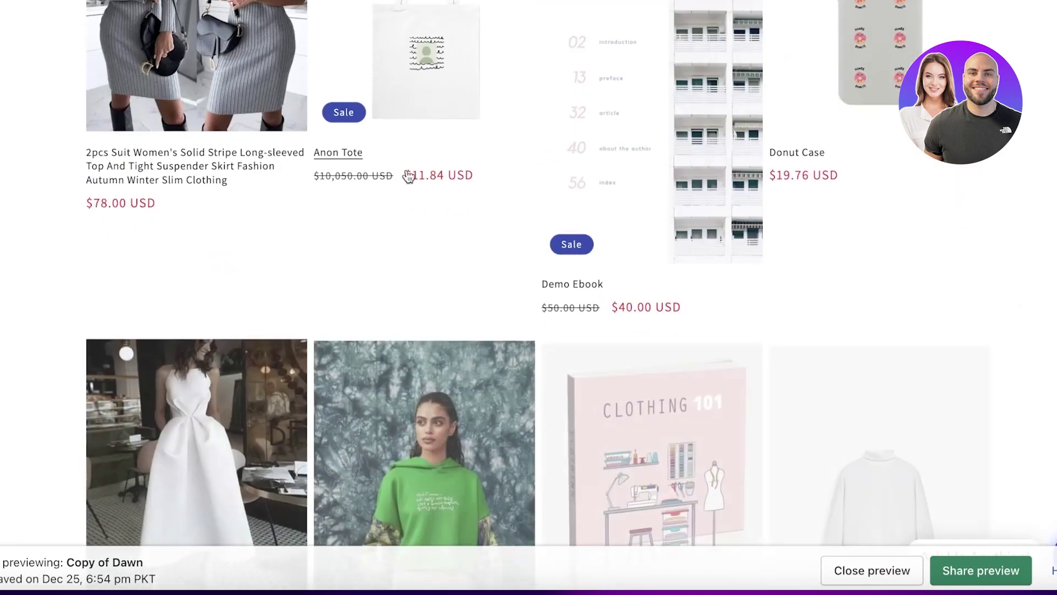
pyautogui.scroll(20, 866, 203)
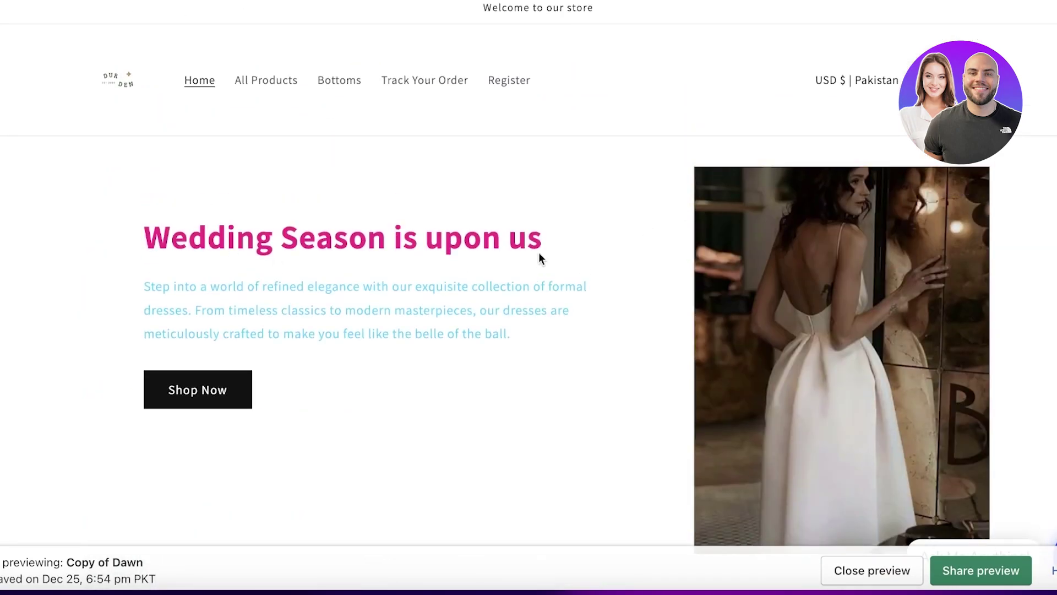
pyautogui.scroll(-10, 672, 213)
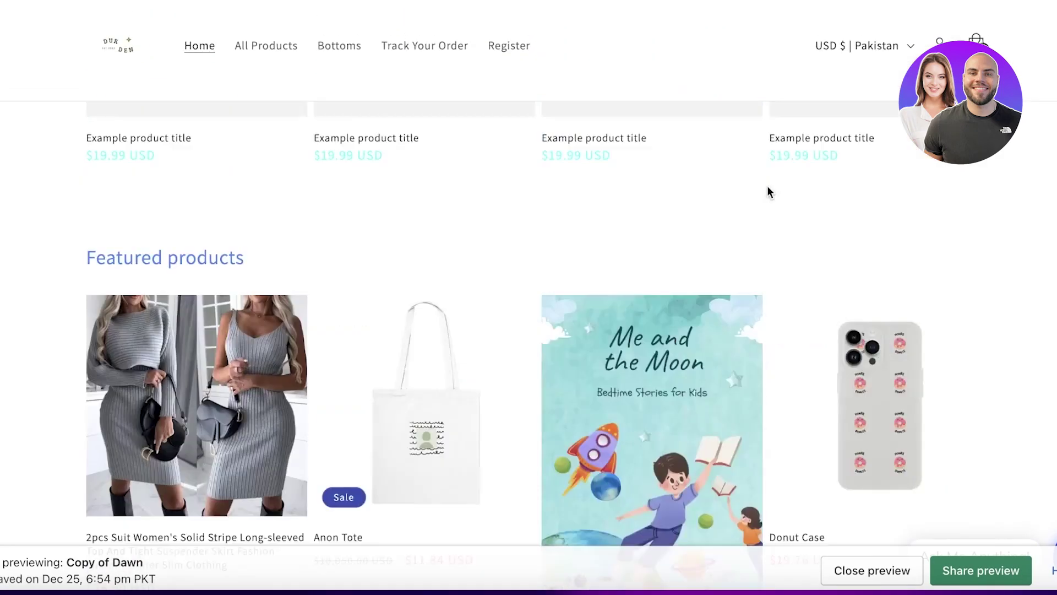
pyautogui.scroll(10, 768, 192)
pyautogui.click(284, 78)
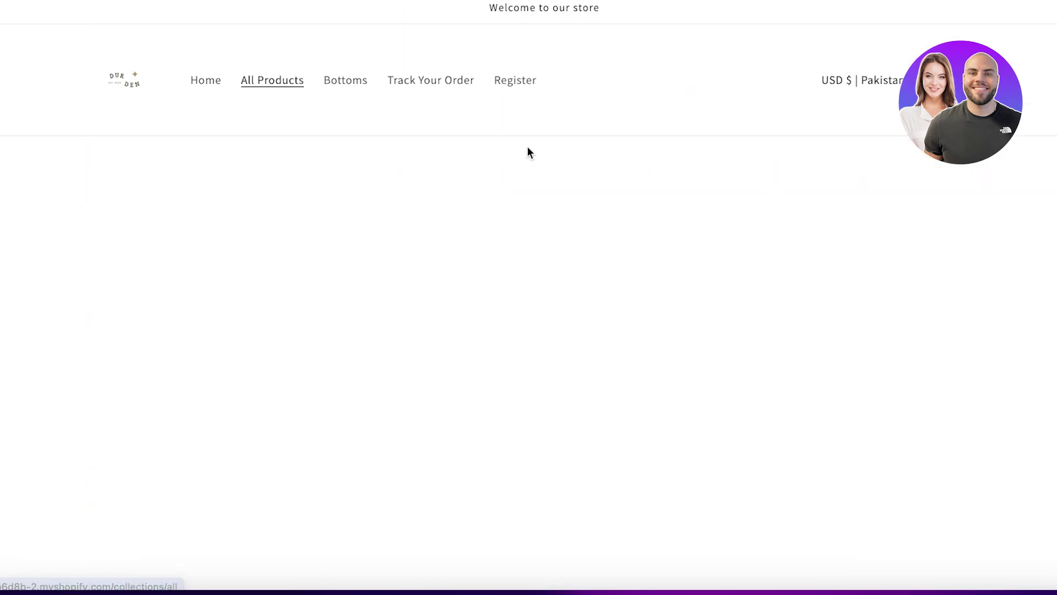
pyautogui.scroll(-5, 366, 276)
pyautogui.scroll(5, 366, 349)
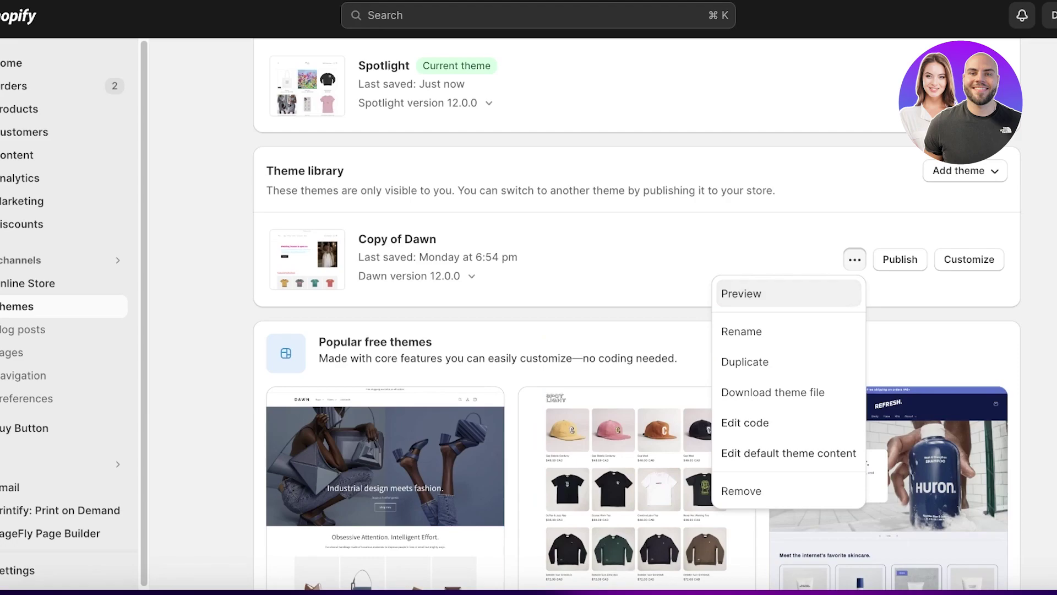
# Step: View the live Spotlight store and scroll through the DURDEN home page to the footer
pyautogui.scroll(3, 646, 226)
pyautogui.click(914, 230)
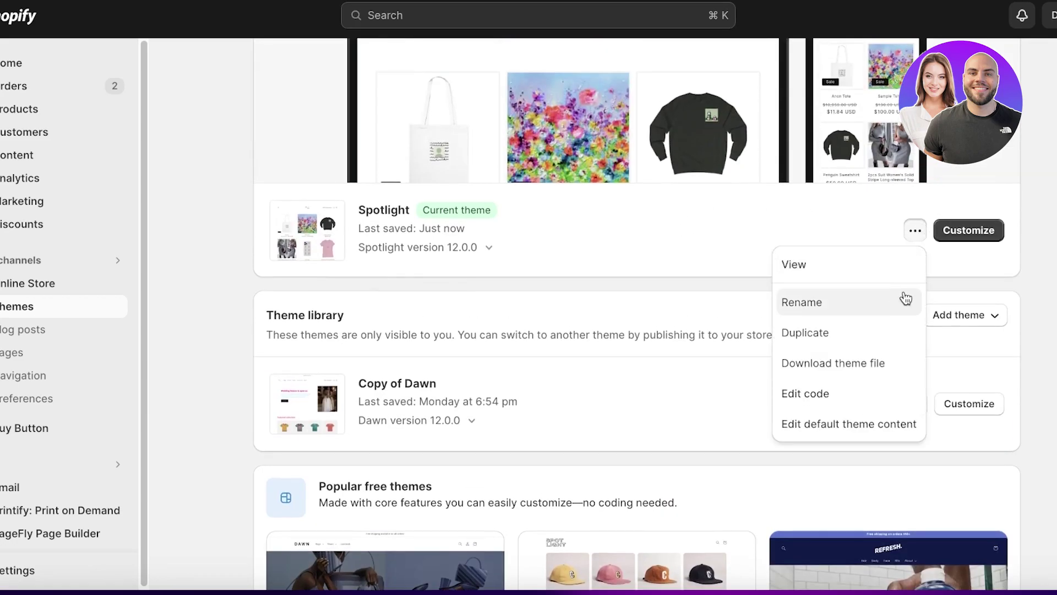
pyautogui.click(863, 271)
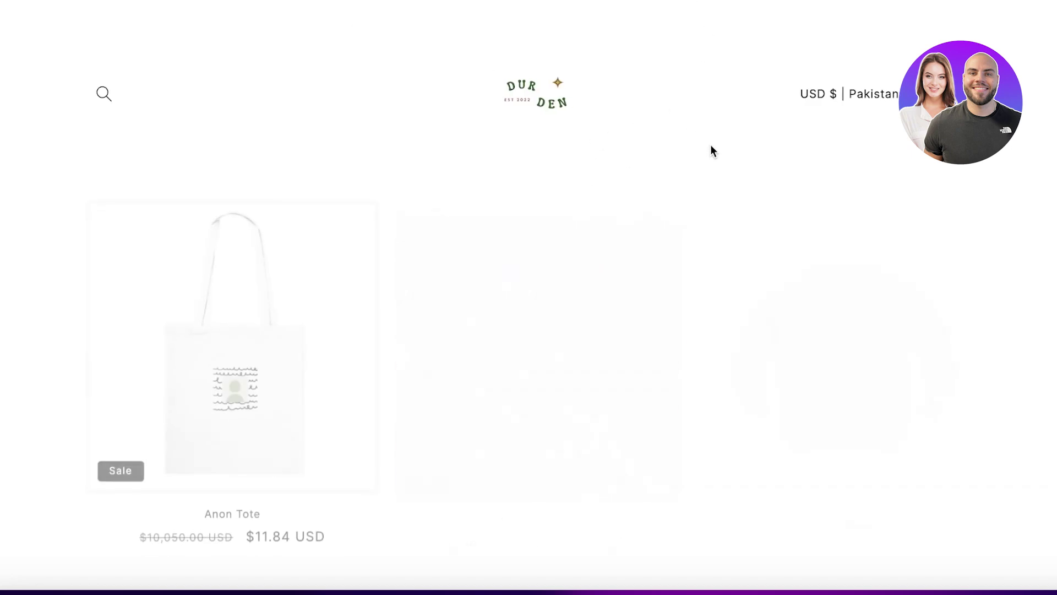
pyautogui.scroll(-3, 747, 107)
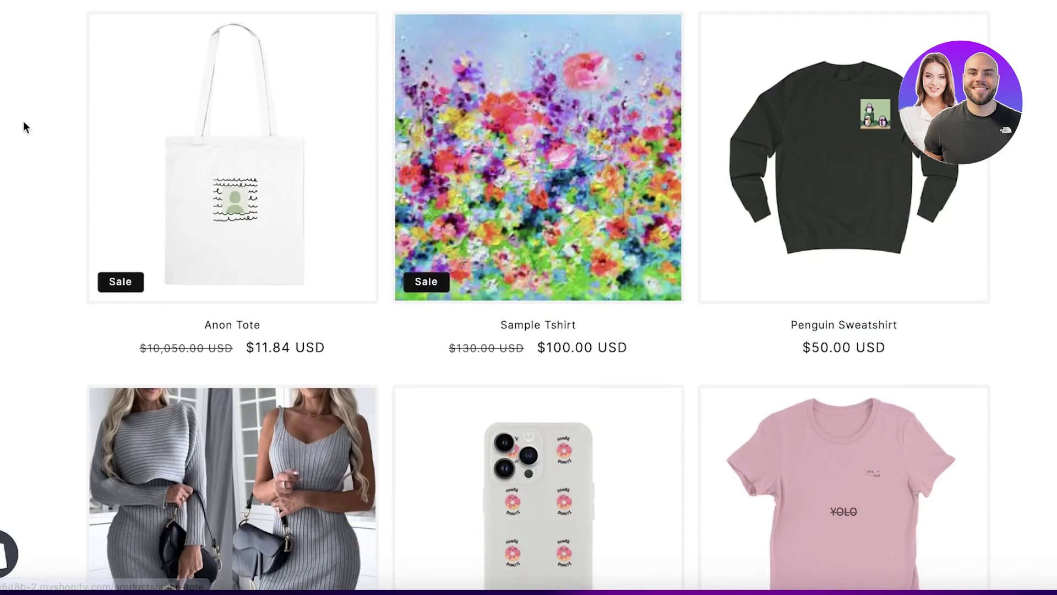
pyautogui.scroll(-5, 482, 216)
pyautogui.scroll(-10, 482, 215)
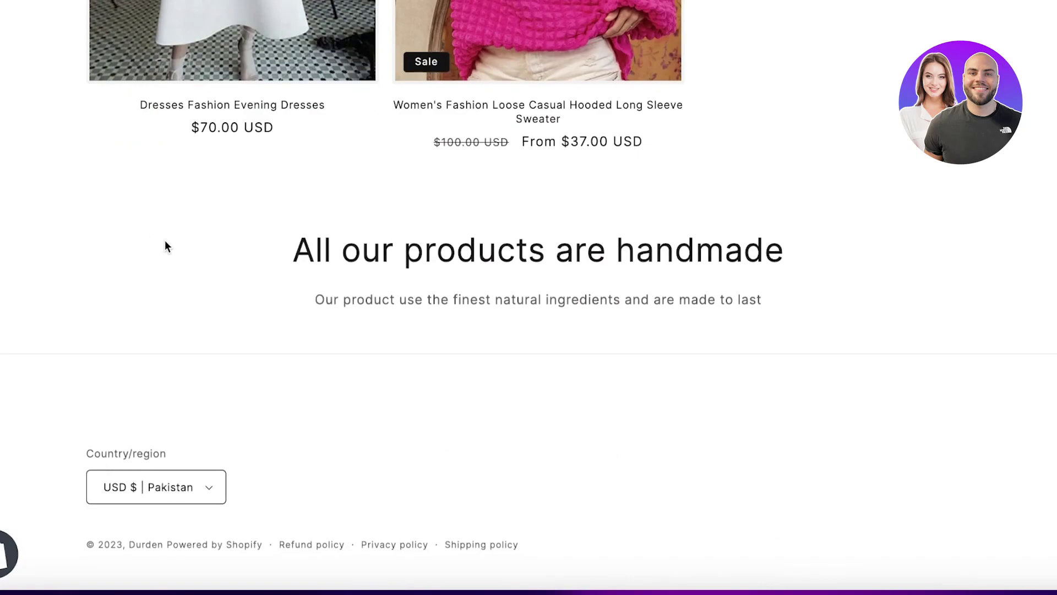
pyautogui.scroll(20, 682, 292)
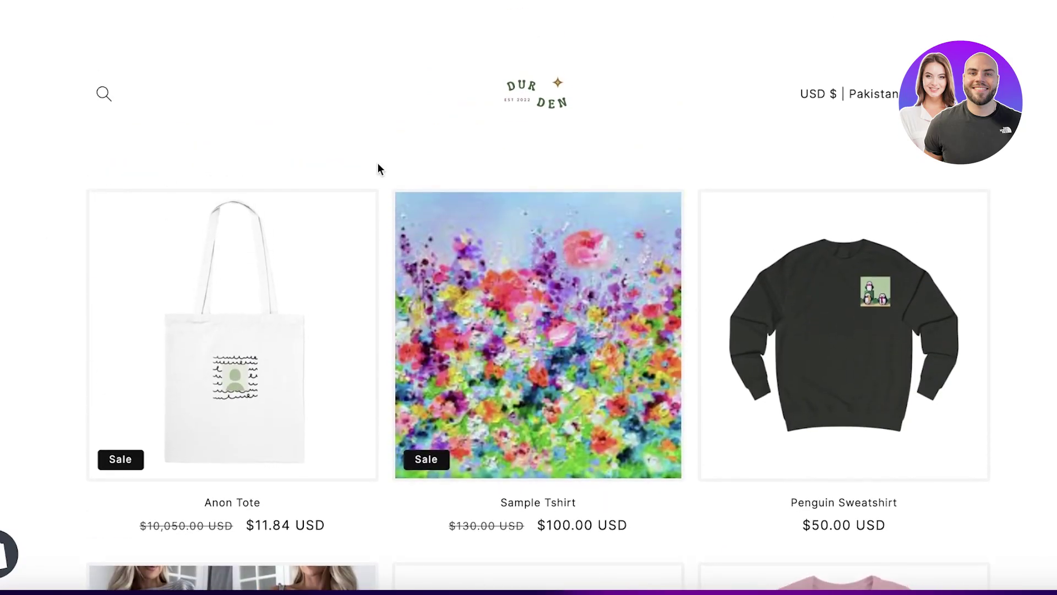
pyautogui.scroll(-8, 385, 171)
pyautogui.scroll(8, 297, 174)
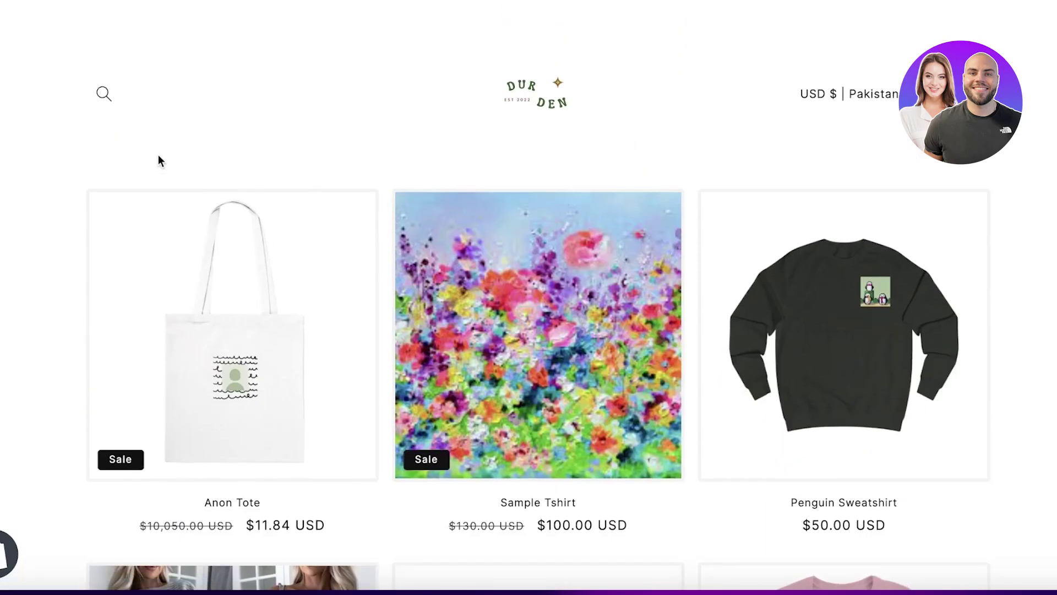